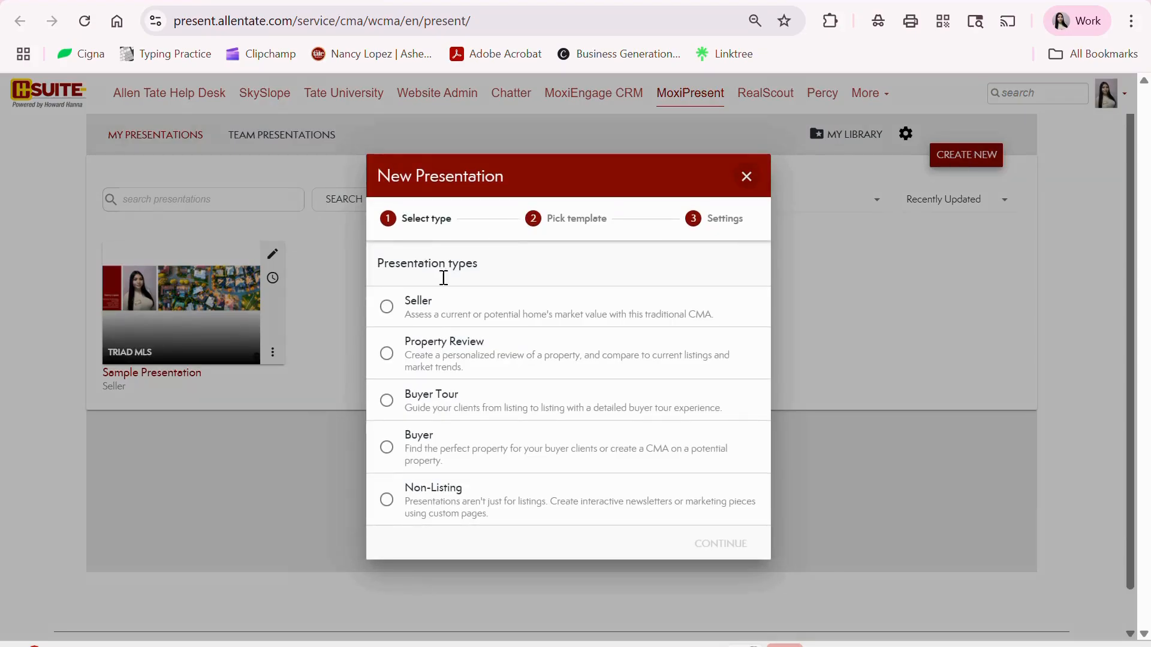
- Start a Seller presentation with No Template and name it 'BPO'
{"action": "left_click", "coordinate": [434, 316]}
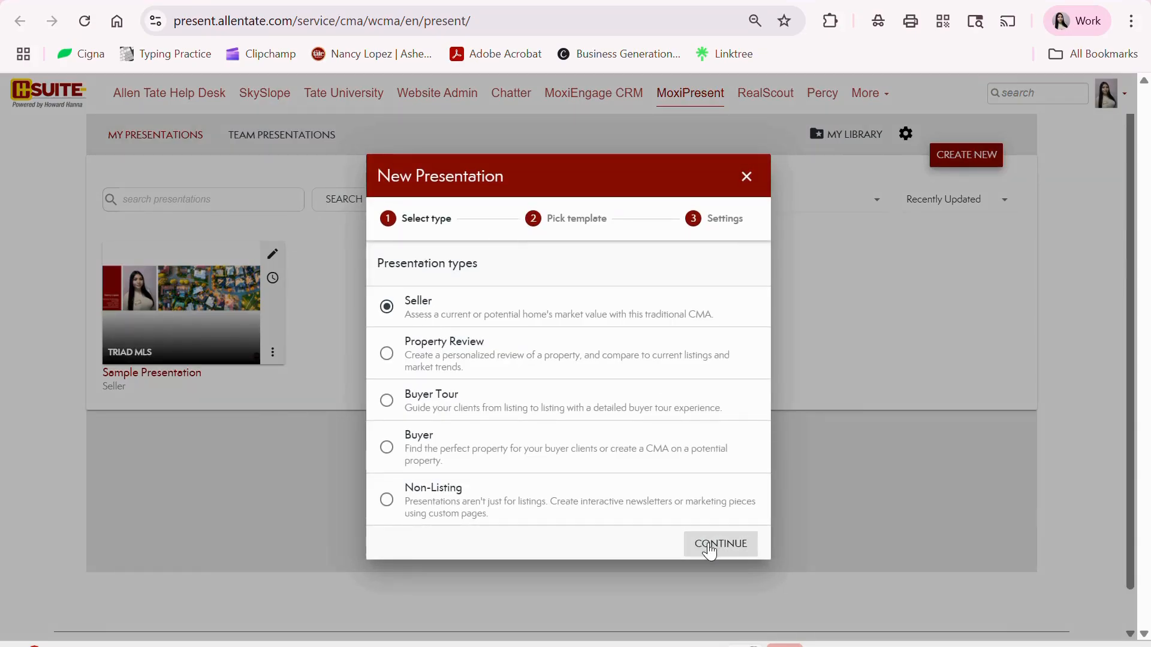
{"action": "left_click", "coordinate": [714, 541]}
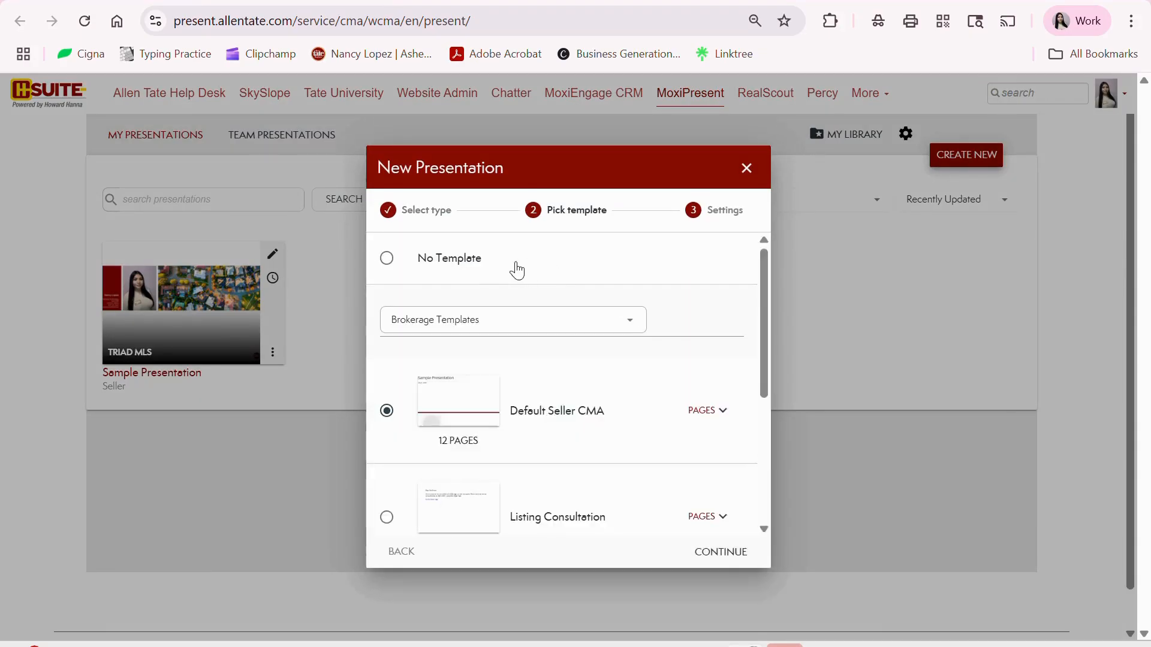
{"action": "left_click", "coordinate": [437, 265]}
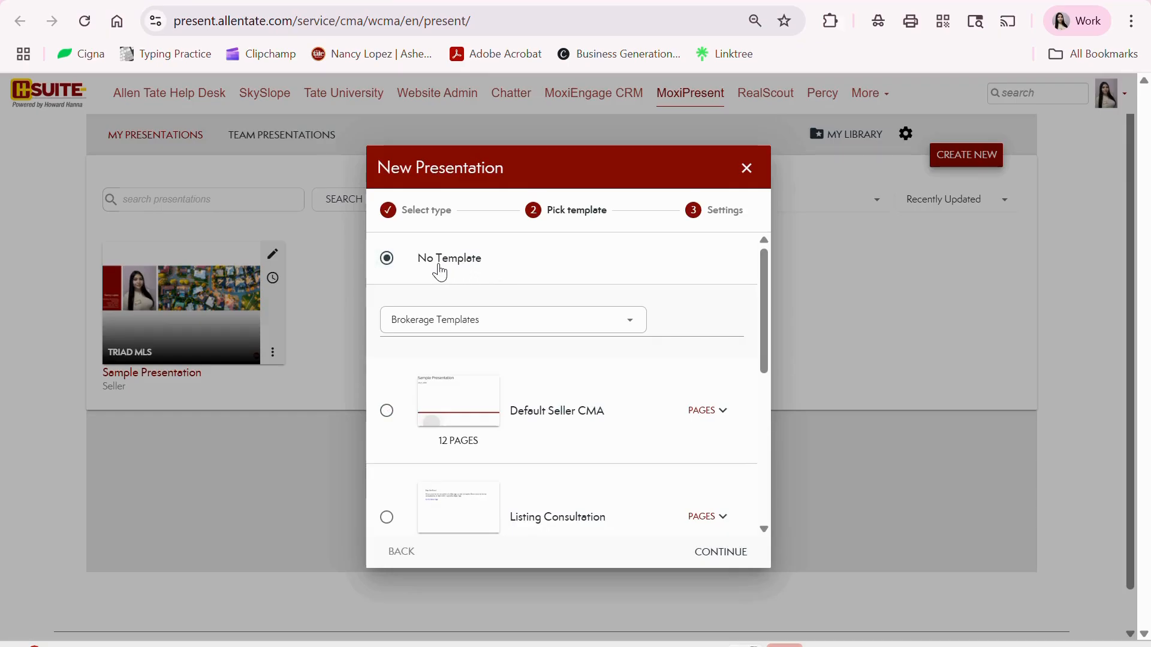
{"action": "left_click", "coordinate": [725, 553]}
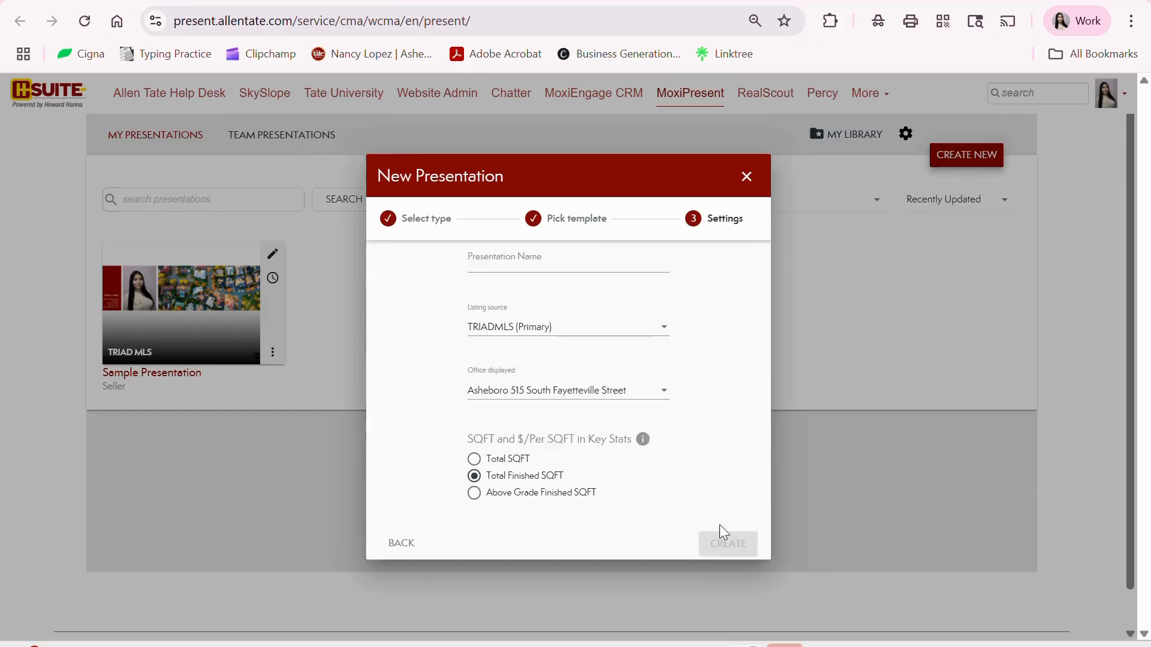
{"action": "left_click", "coordinate": [578, 262]}
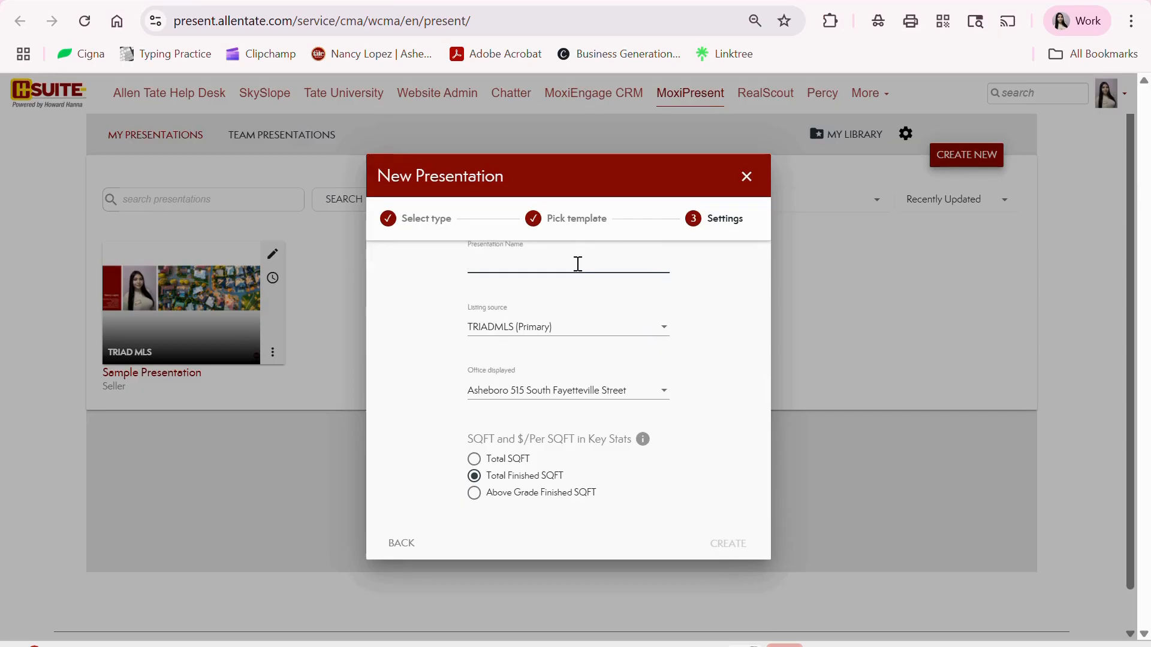
{"action": "type", "text": "BPO"}
{"action": "left_click", "coordinate": [731, 543]}
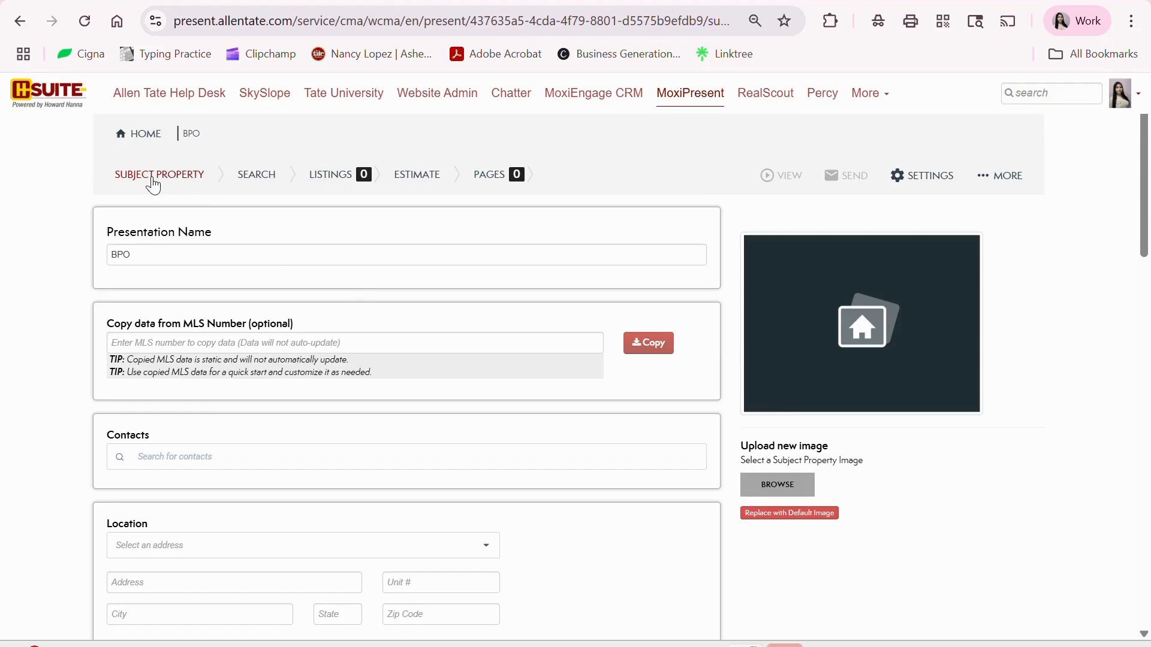
- Go to BPO's empty PAGES section and bring up the + ADD PAGE menu
{"action": "scroll", "coordinate": [239, 393], "scroll_direction": "down", "scroll_amount": 10}
{"action": "scroll", "coordinate": [239, 393], "scroll_direction": "up", "scroll_amount": 10}
{"action": "left_click", "coordinate": [479, 178]}
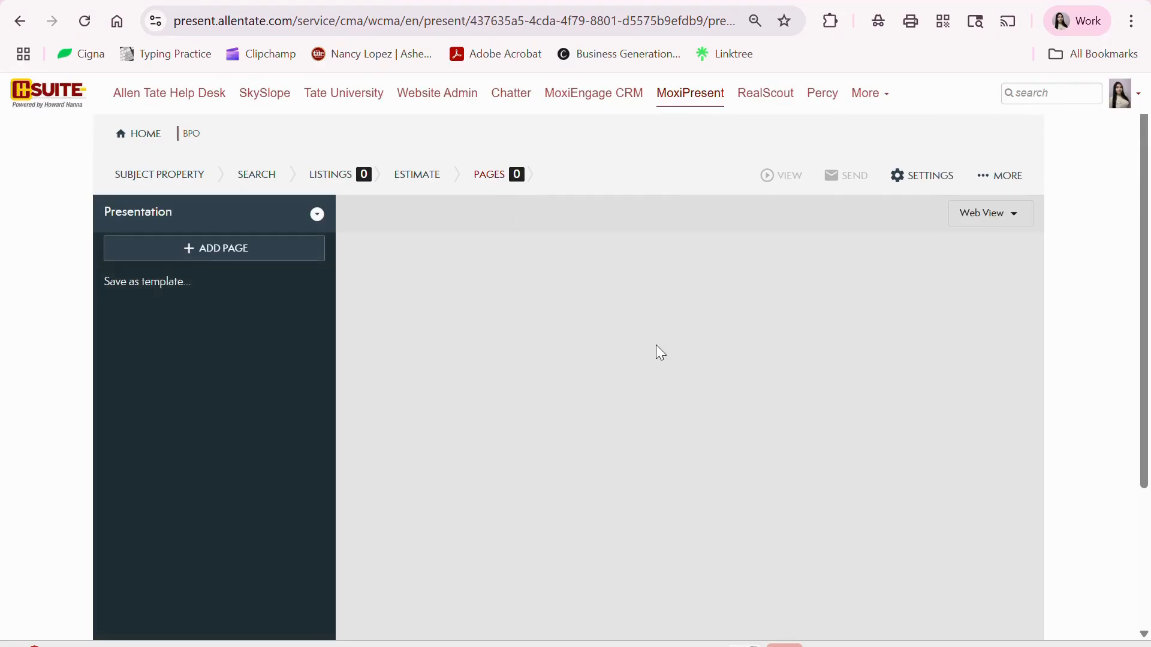
{"action": "scroll", "coordinate": [641, 354], "scroll_direction": "down", "scroll_amount": 3}
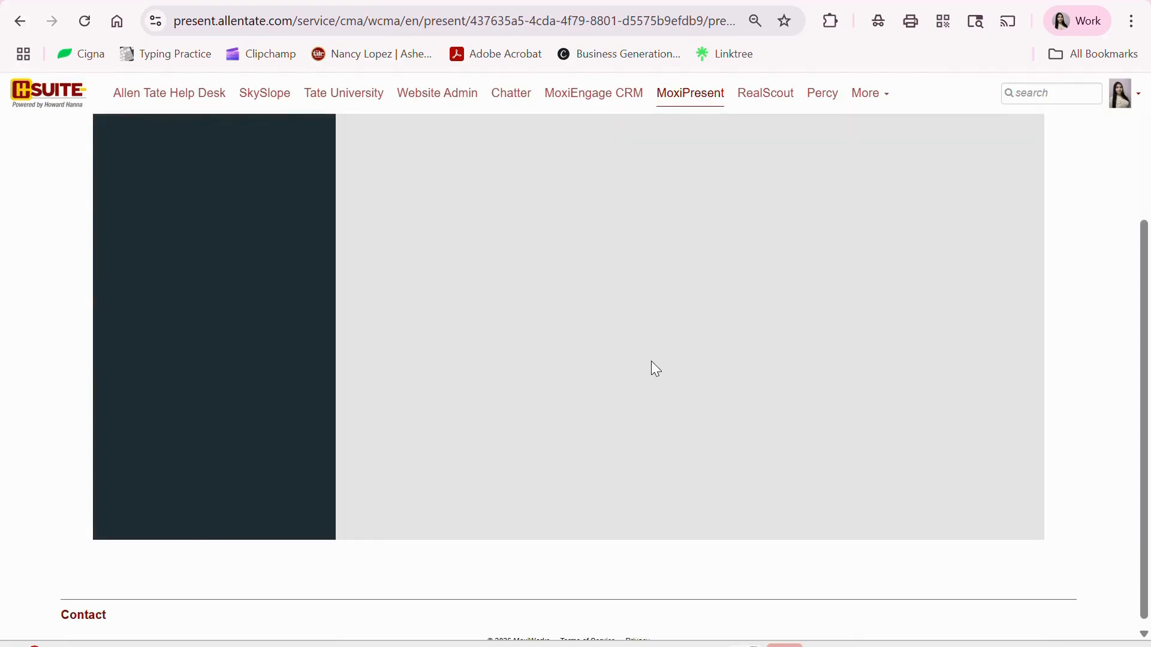
{"action": "scroll", "coordinate": [652, 363], "scroll_direction": "up", "scroll_amount": 3}
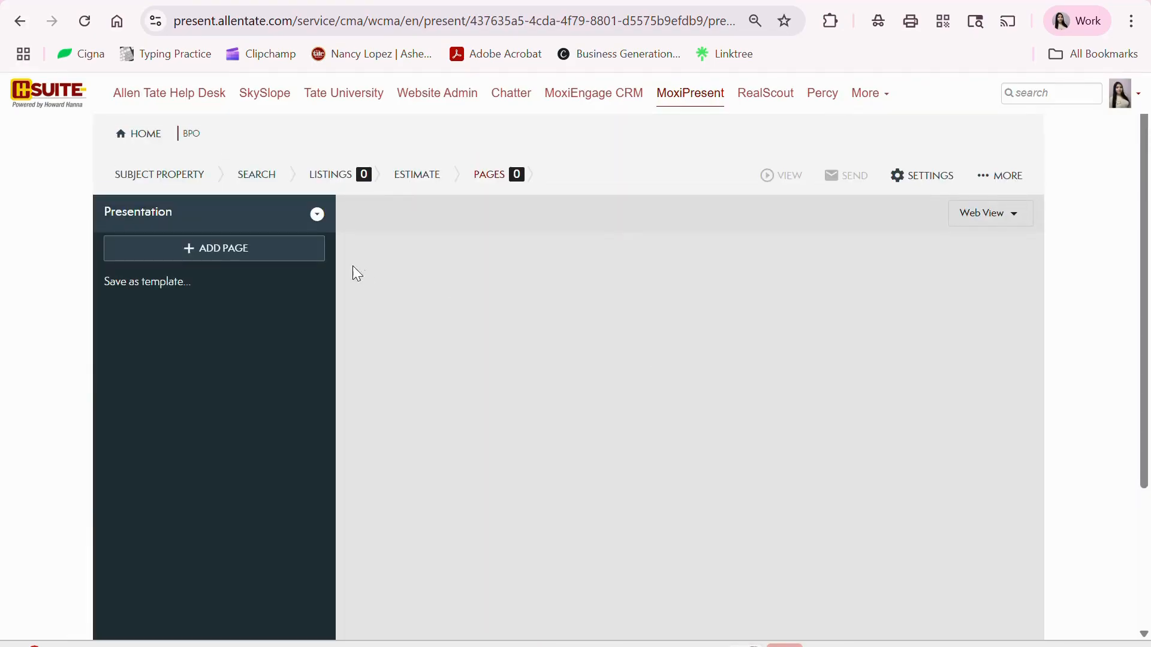
{"action": "left_click", "coordinate": [203, 255]}
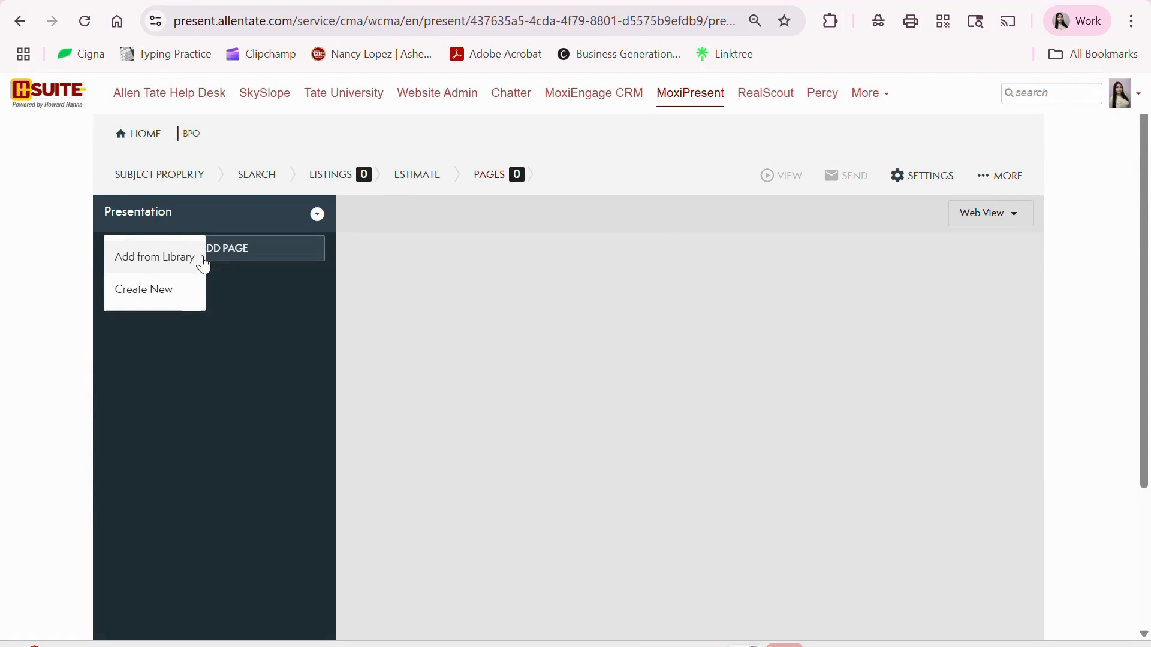
- From the page library, add Cover Page, Property Summary and Side by Side Comparisons
{"action": "left_click", "coordinate": [145, 259]}
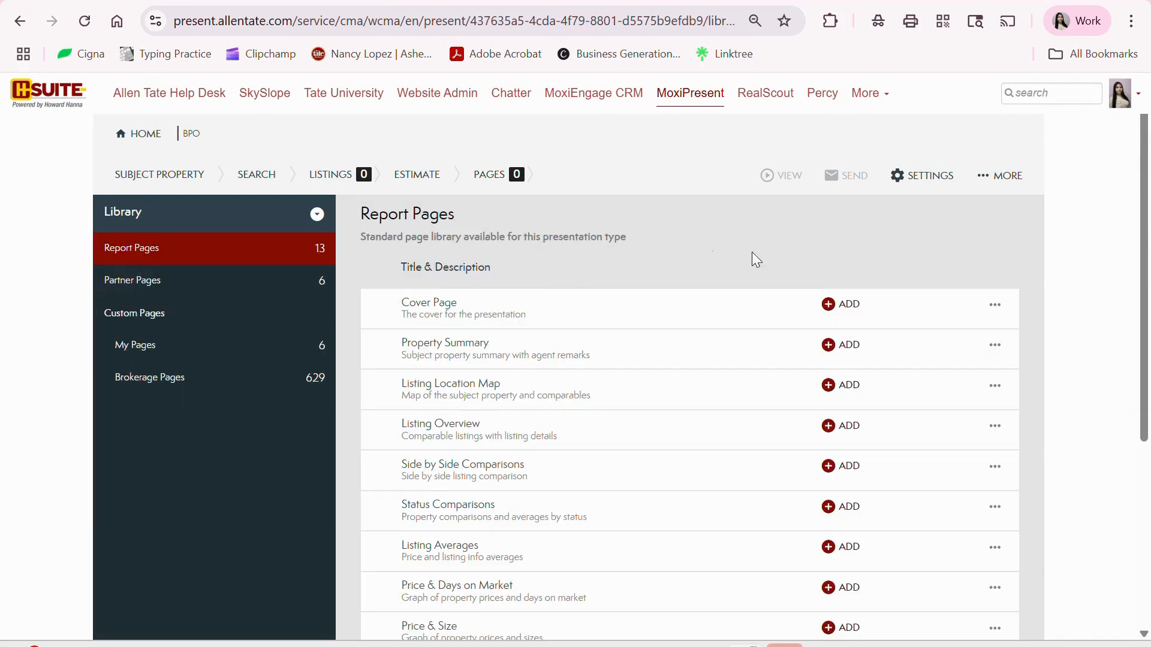
{"action": "scroll", "coordinate": [852, 254], "scroll_direction": "down", "scroll_amount": 5}
{"action": "scroll", "coordinate": [863, 256], "scroll_direction": "up", "scroll_amount": 5}
{"action": "scroll", "coordinate": [850, 253], "scroll_direction": "down", "scroll_amount": 1}
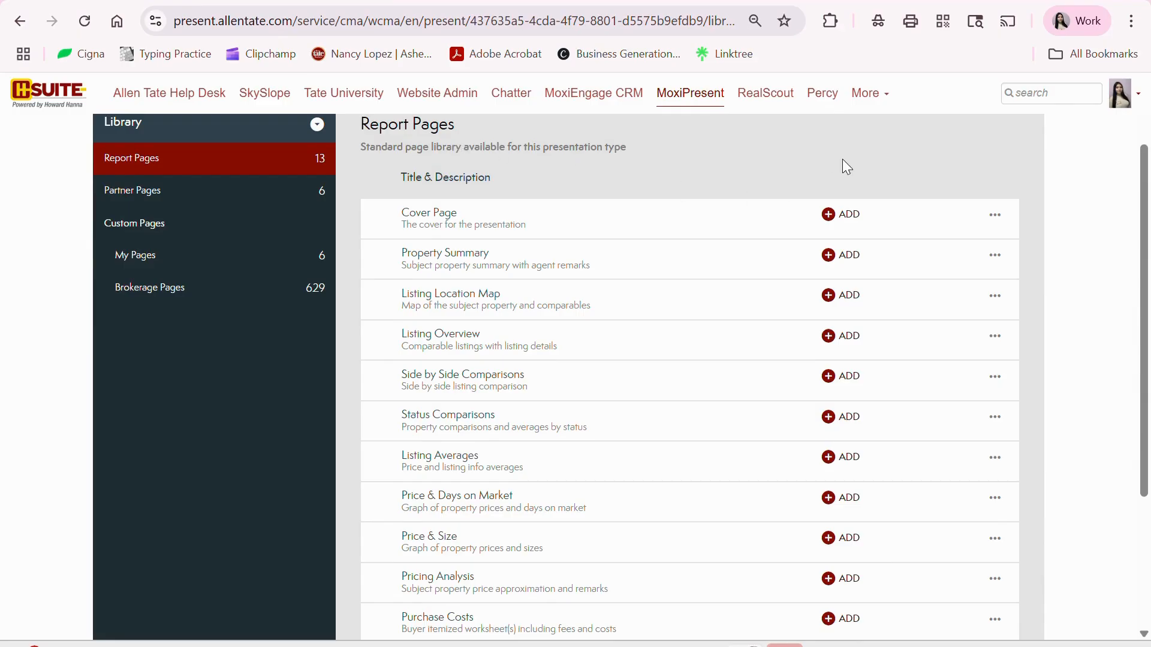
{"action": "left_click", "coordinate": [847, 216]}
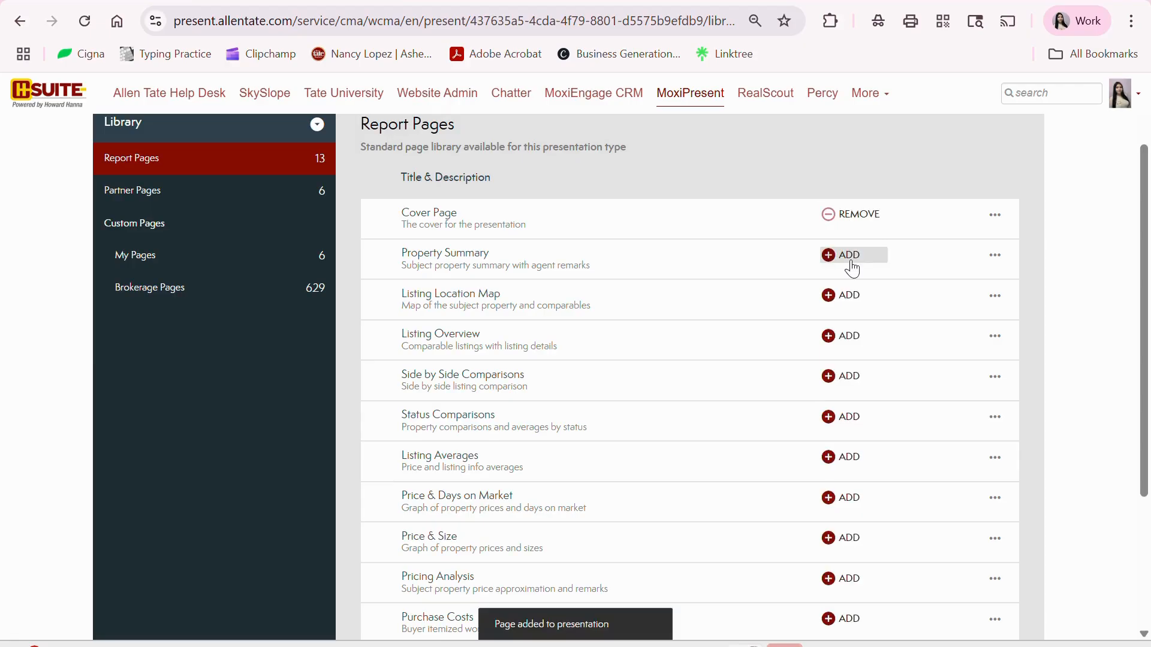
{"action": "left_click", "coordinate": [850, 266]}
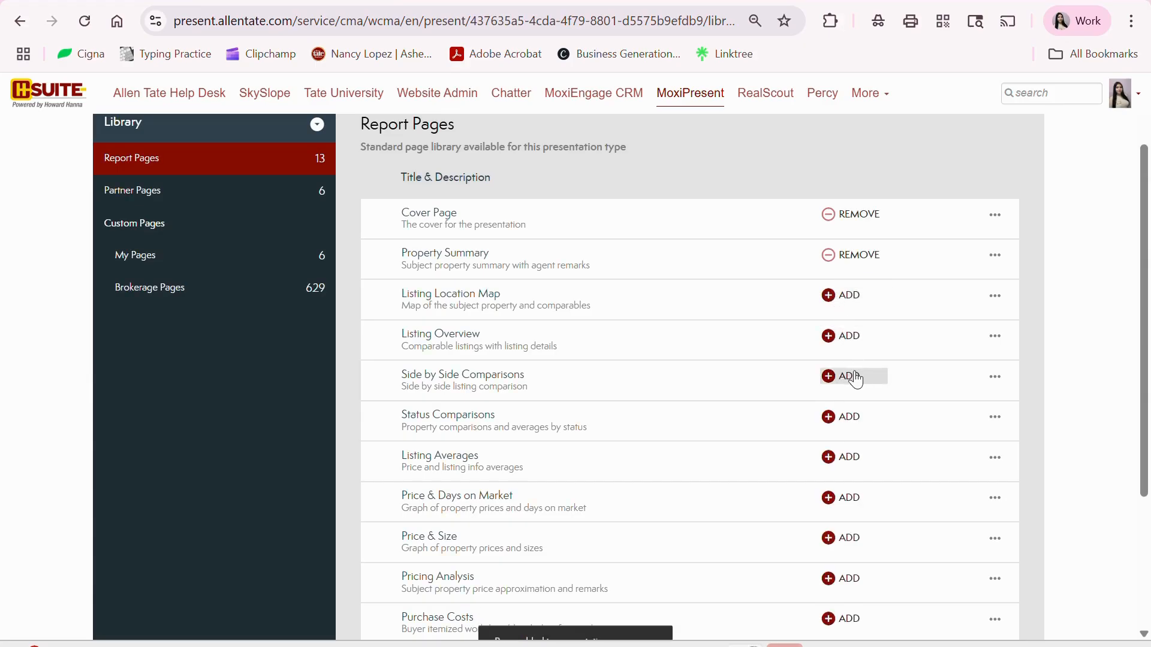
{"action": "left_click", "coordinate": [855, 380]}
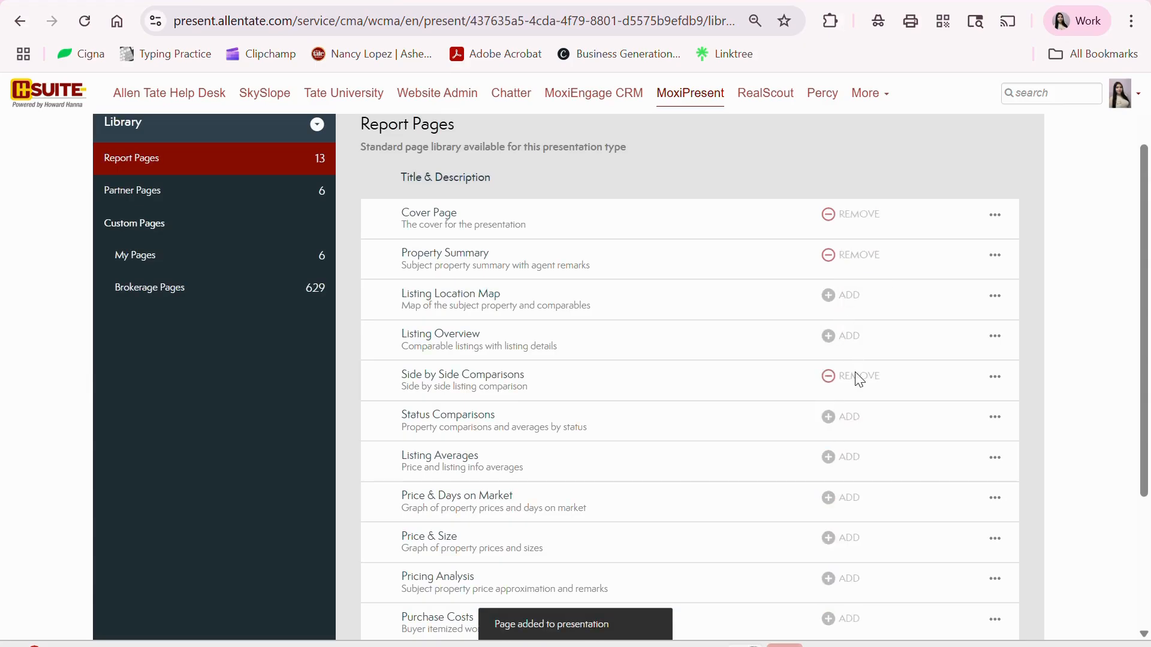
- Add the Pricing Analysis, Net Proceeds and Agent Profile pages, then return to PAGES
{"action": "scroll", "coordinate": [857, 378], "scroll_direction": "down", "scroll_amount": 3}
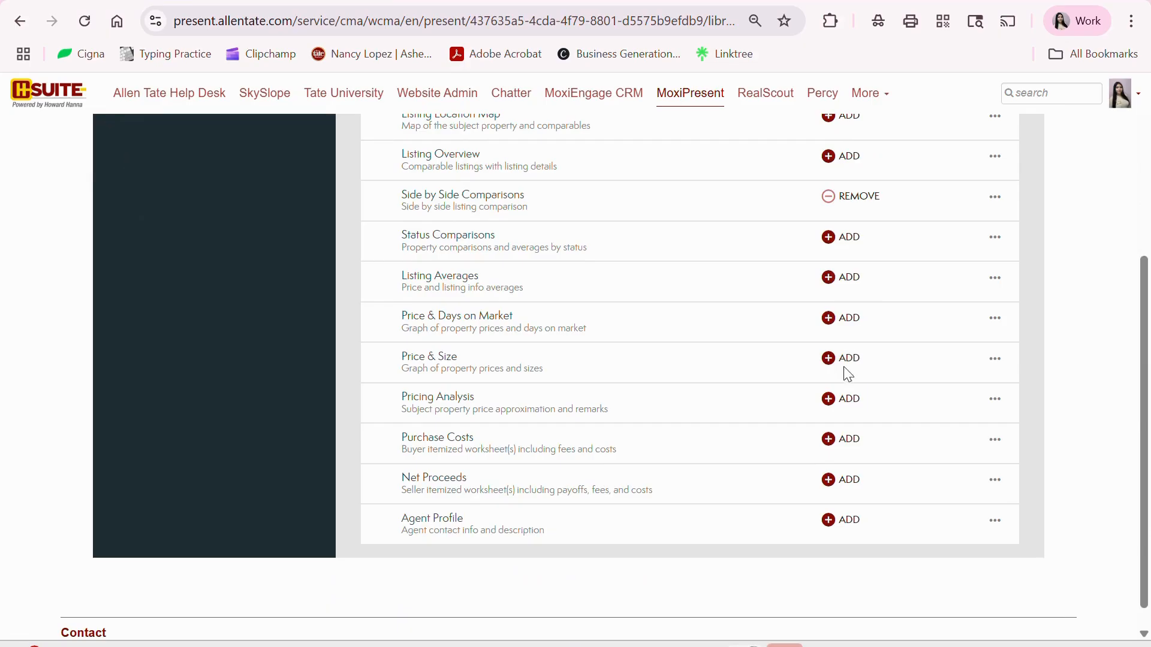
{"action": "left_click", "coordinate": [852, 403]}
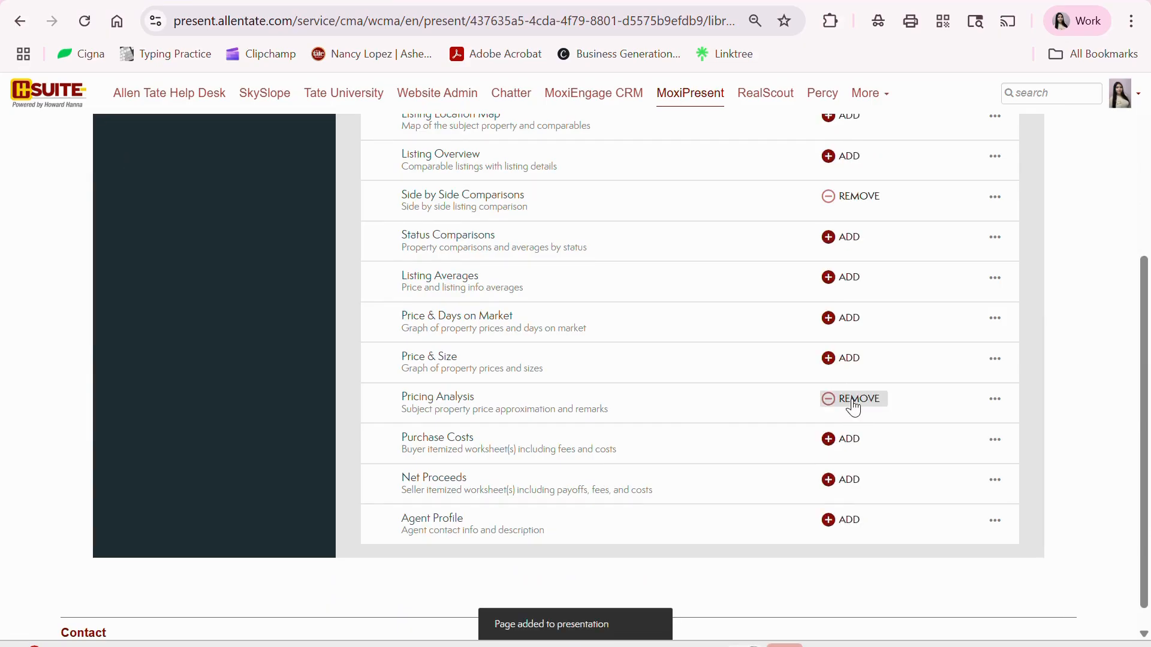
{"action": "left_click", "coordinate": [859, 479]}
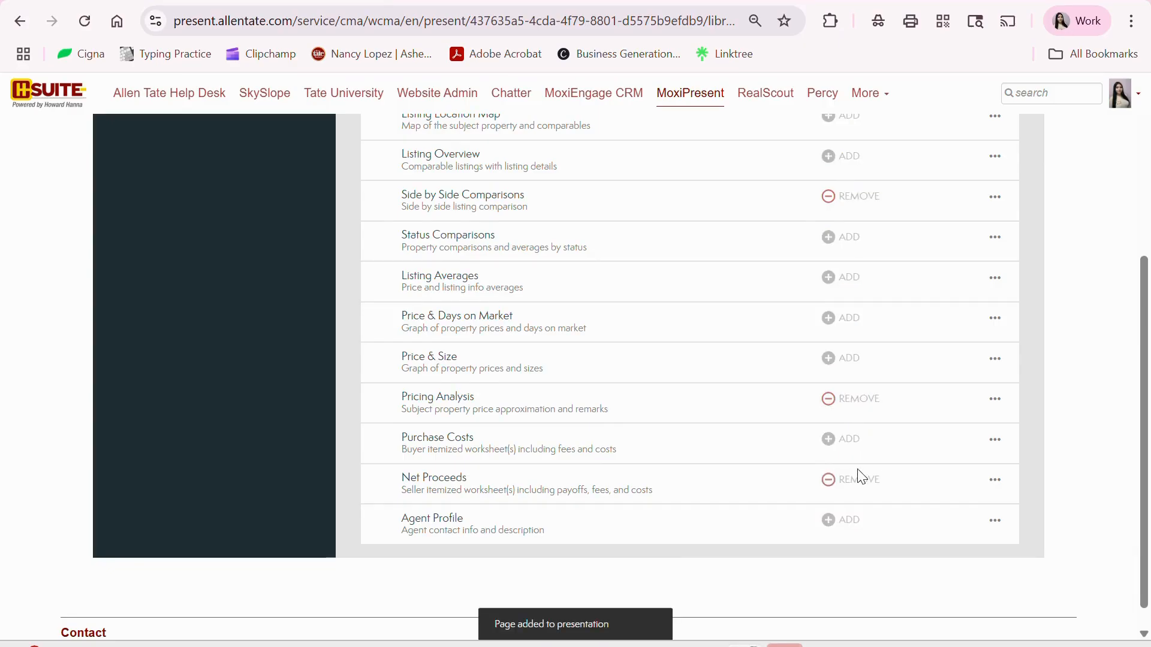
{"action": "left_click", "coordinate": [851, 527]}
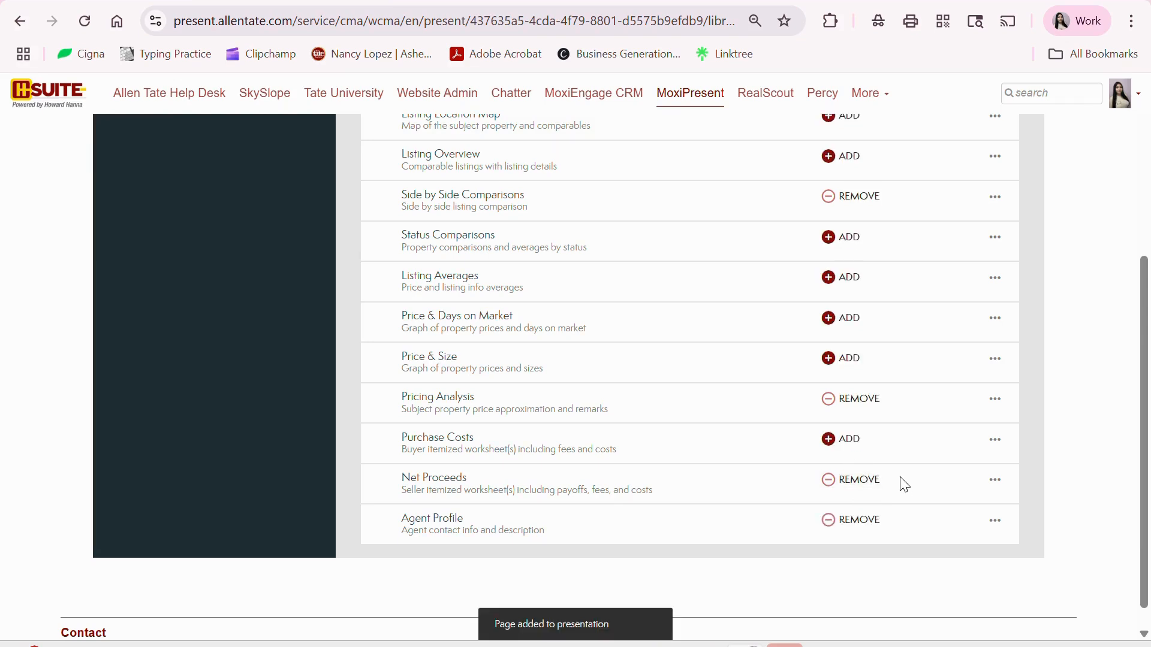
{"action": "scroll", "coordinate": [894, 462], "scroll_direction": "up", "scroll_amount": 5}
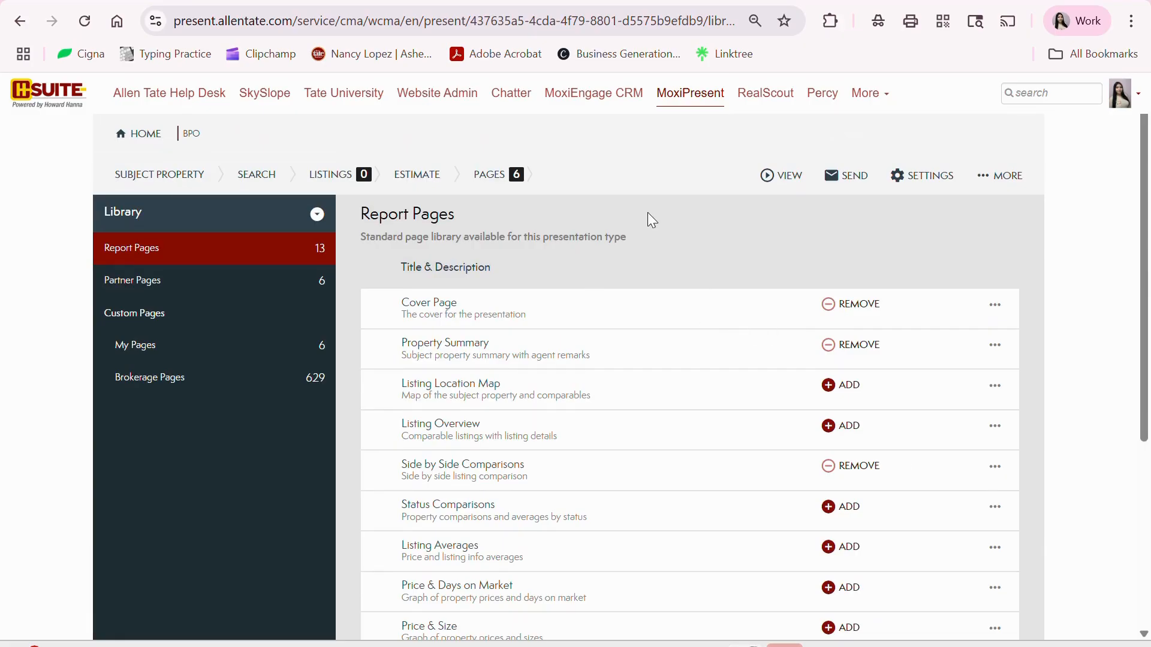
{"action": "left_click", "coordinate": [489, 179]}
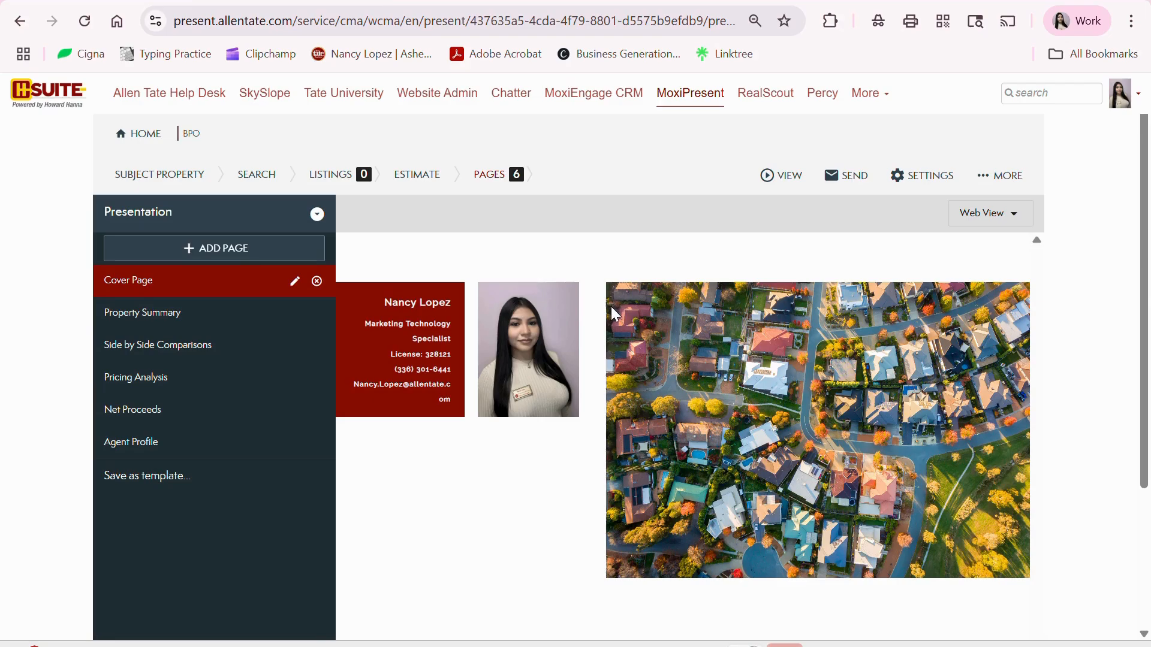
- Preview the Property Summary, Side by Side Comparisons, Pricing Analysis and Net Proceeds pages
{"action": "left_click", "coordinate": [163, 321]}
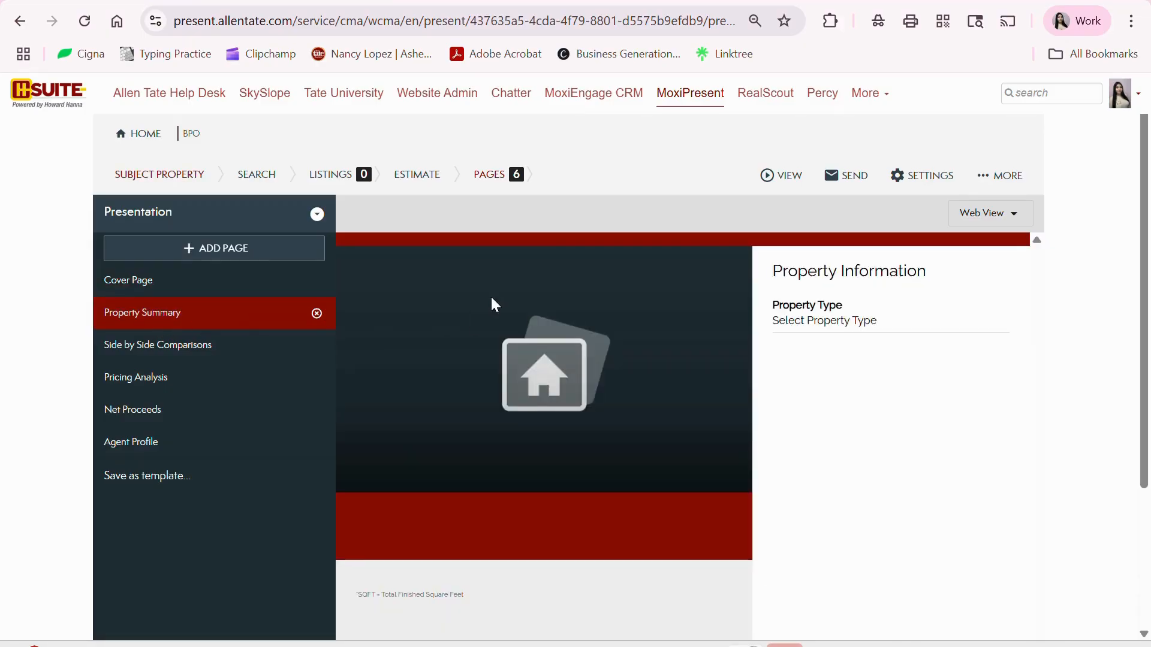
{"action": "scroll", "coordinate": [547, 363], "scroll_direction": "down", "scroll_amount": 1}
{"action": "scroll", "coordinate": [545, 362], "scroll_direction": "down", "scroll_amount": 2}
{"action": "scroll", "coordinate": [547, 371], "scroll_direction": "up", "scroll_amount": 4}
{"action": "scroll", "coordinate": [631, 406], "scroll_direction": "down", "scroll_amount": 3}
{"action": "scroll", "coordinate": [719, 390], "scroll_direction": "up", "scroll_amount": 3}
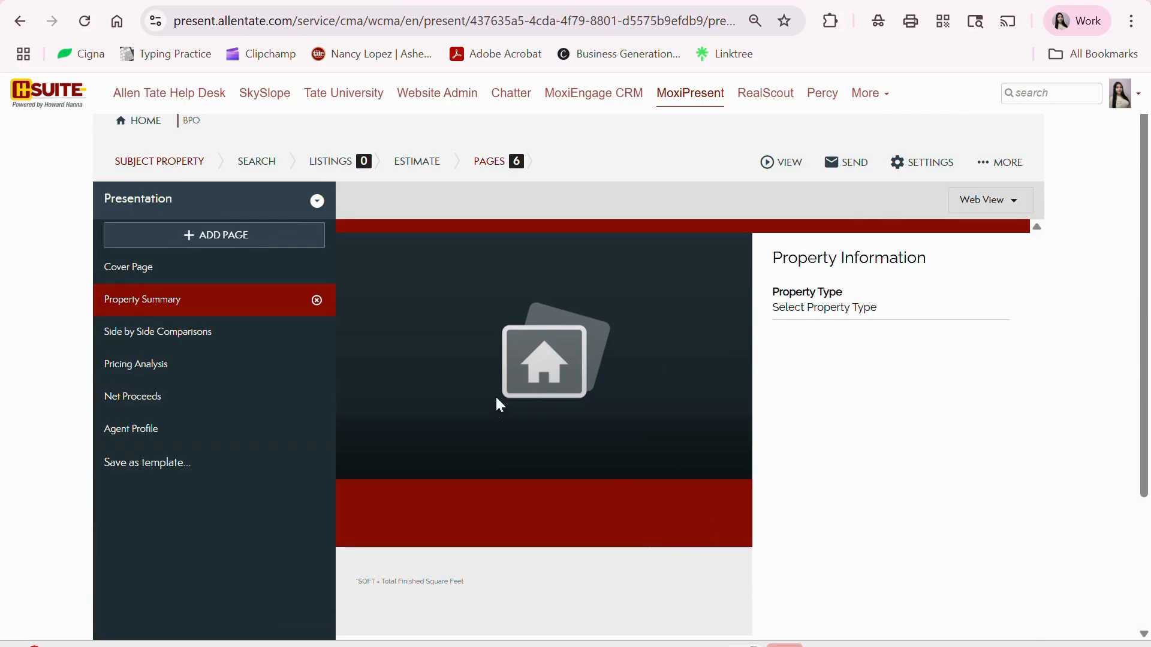
{"action": "left_click", "coordinate": [170, 336]}
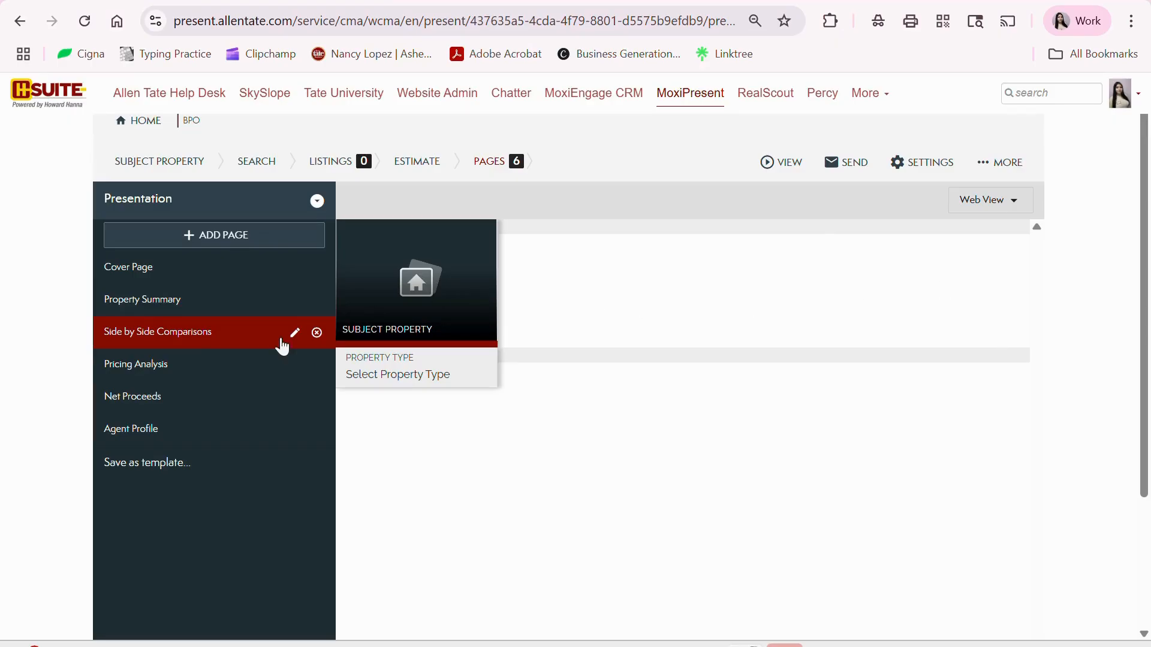
{"action": "left_click", "coordinate": [122, 370]}
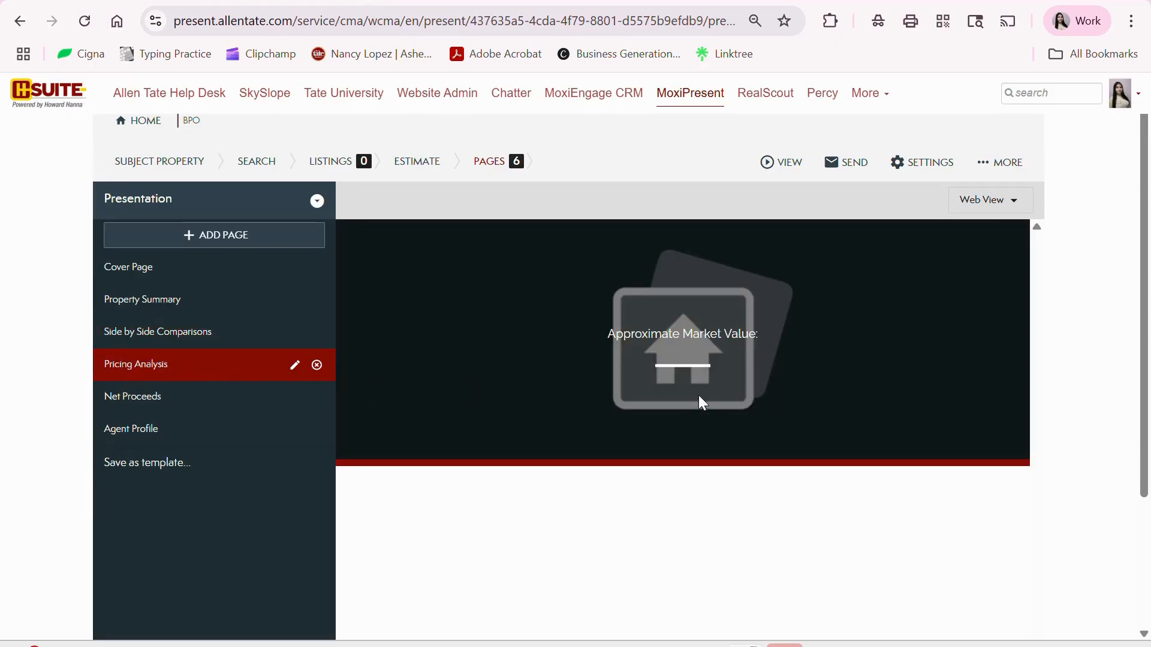
{"action": "scroll", "coordinate": [708, 403], "scroll_direction": "down", "scroll_amount": 2}
{"action": "scroll", "coordinate": [737, 396], "scroll_direction": "up", "scroll_amount": 2}
{"action": "scroll", "coordinate": [645, 407], "scroll_direction": "down", "scroll_amount": 3}
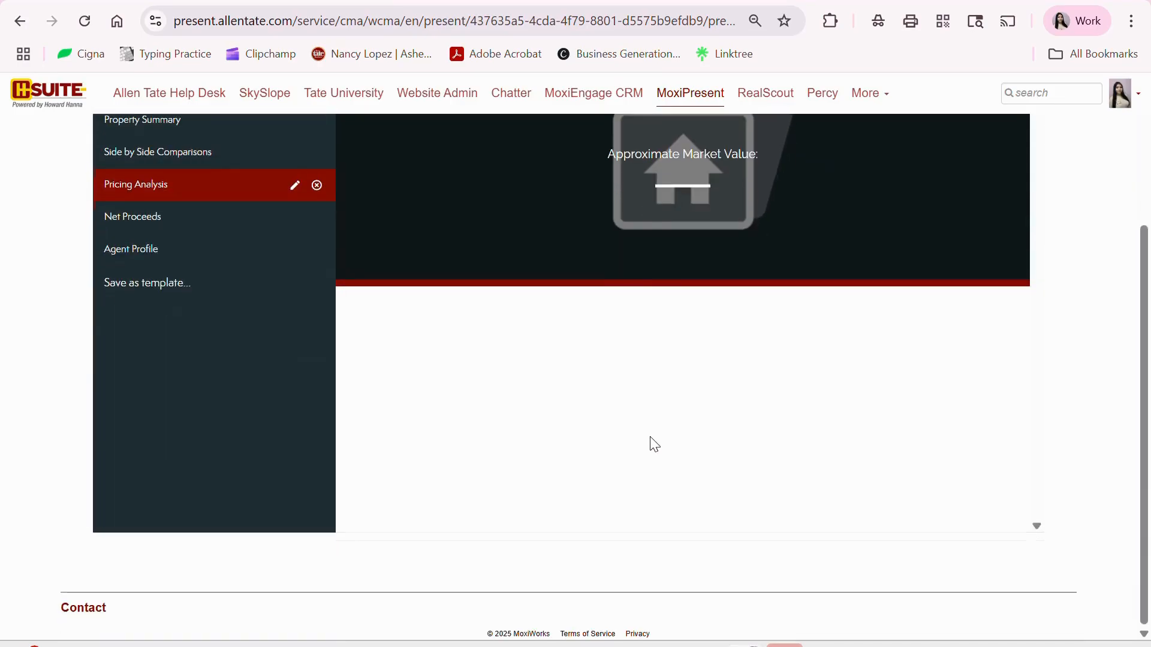
{"action": "left_click", "coordinate": [163, 231]}
{"action": "scroll", "coordinate": [806, 345], "scroll_direction": "up", "scroll_amount": 2}
{"action": "scroll", "coordinate": [807, 344], "scroll_direction": "up", "scroll_amount": 2}
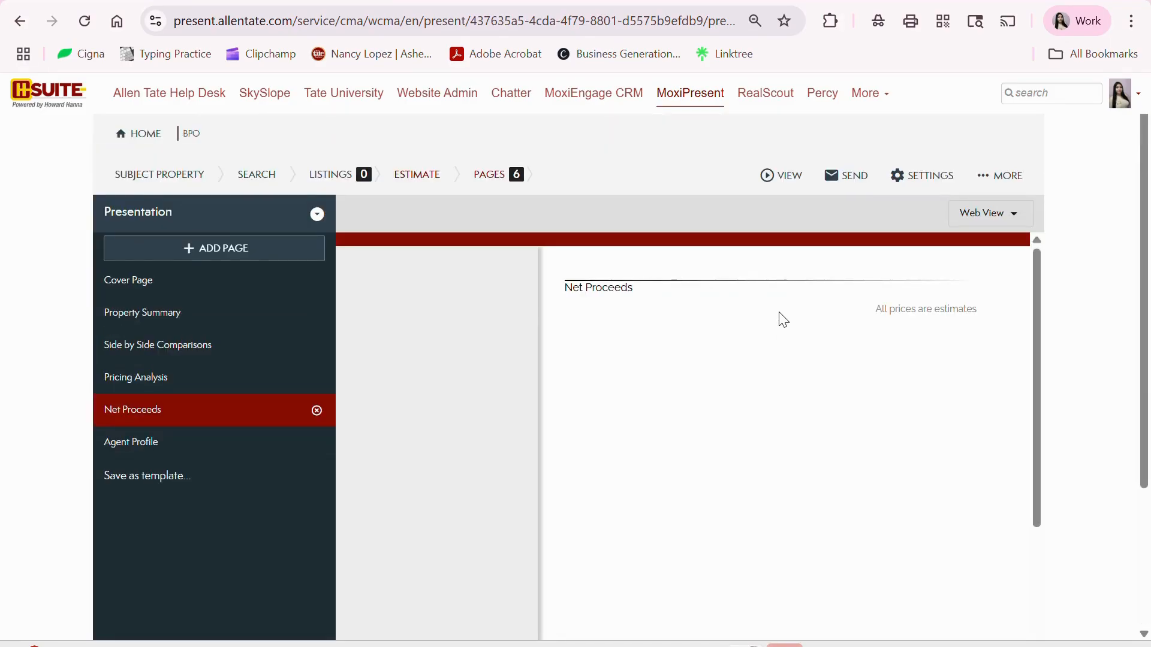
- Preview the Agent Profile page and open its display settings
{"action": "left_click", "coordinate": [140, 456]}
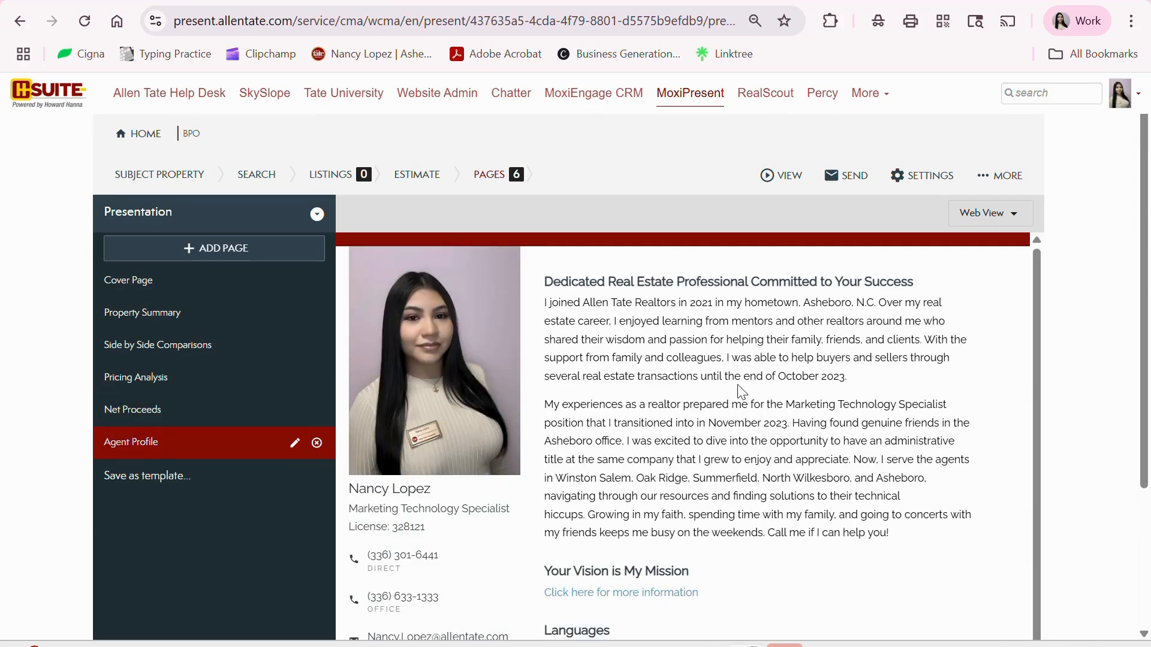
{"action": "scroll", "coordinate": [741, 390], "scroll_direction": "down", "scroll_amount": 1}
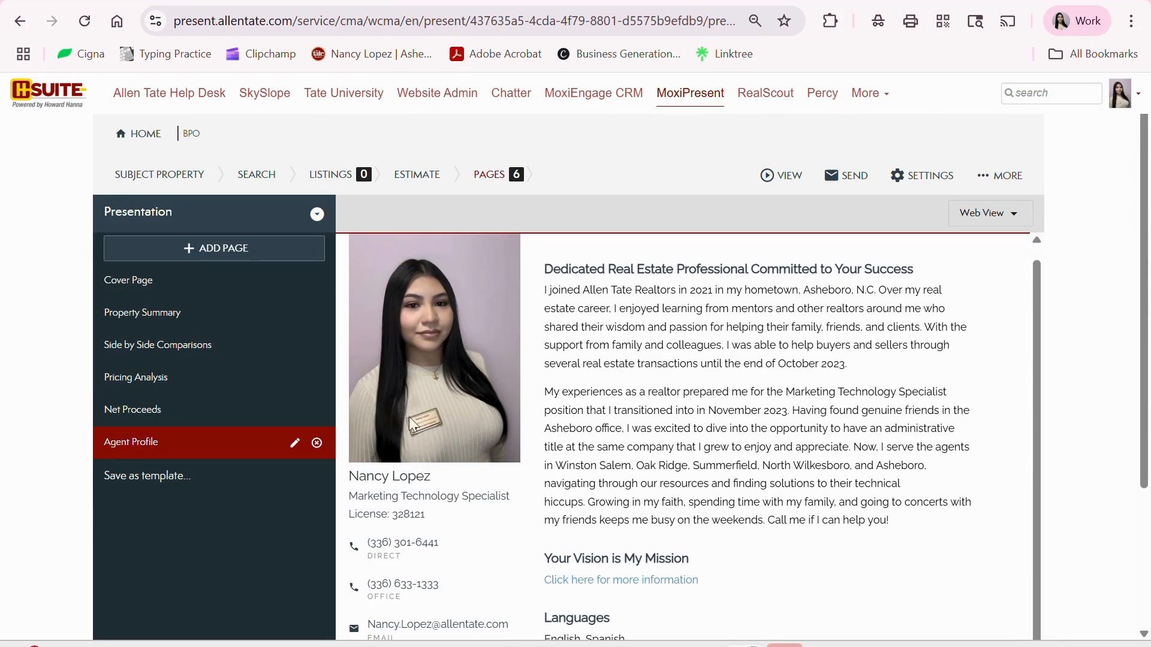
{"action": "scroll", "coordinate": [747, 366], "scroll_direction": "down", "scroll_amount": 3}
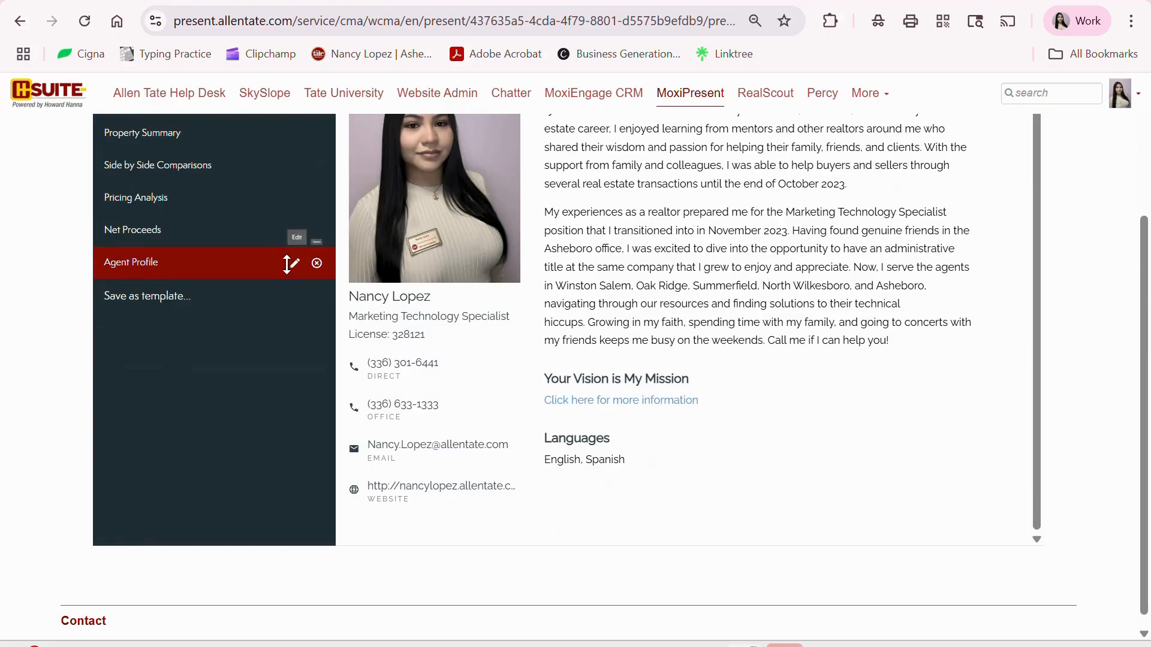
{"action": "left_click", "coordinate": [294, 265]}
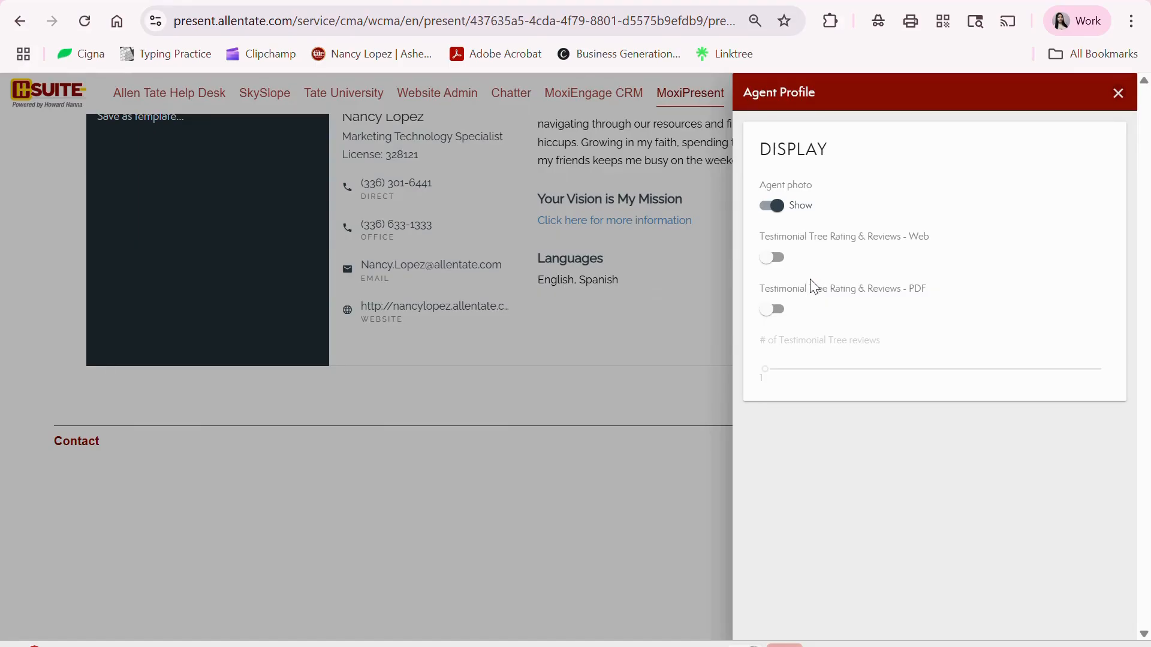
- Set Testimonial Tree to Show for web and PDF, with 3 reviews displayed
{"action": "left_click", "coordinate": [771, 258]}
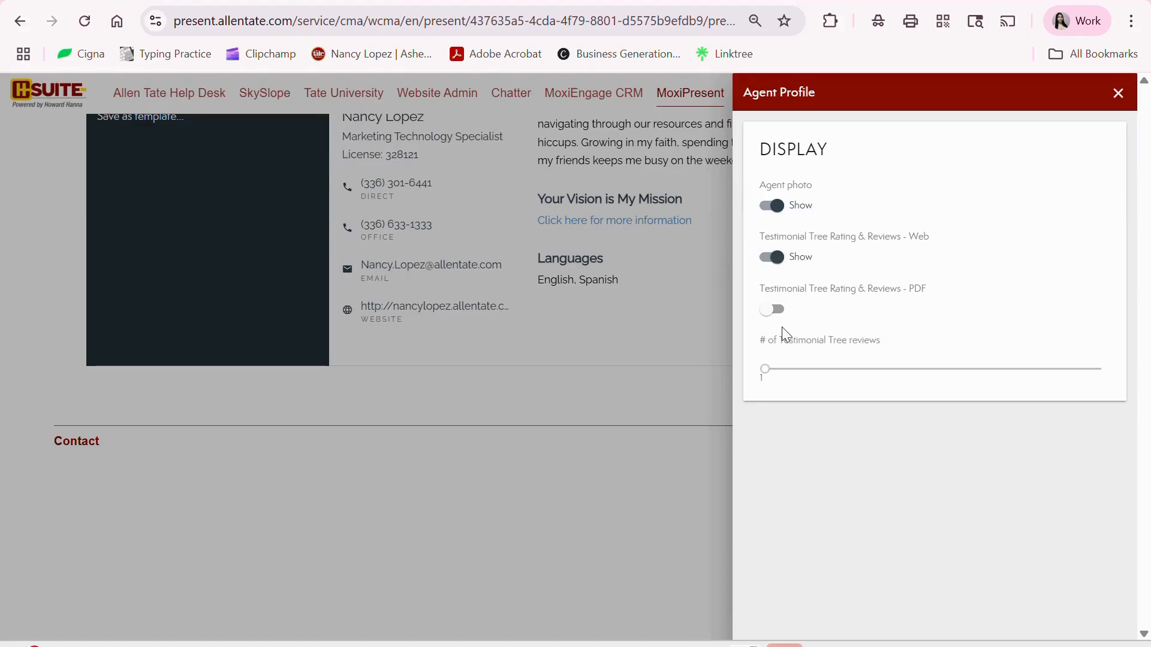
{"action": "left_click", "coordinate": [770, 309]}
{"action": "left_click", "coordinate": [916, 368]}
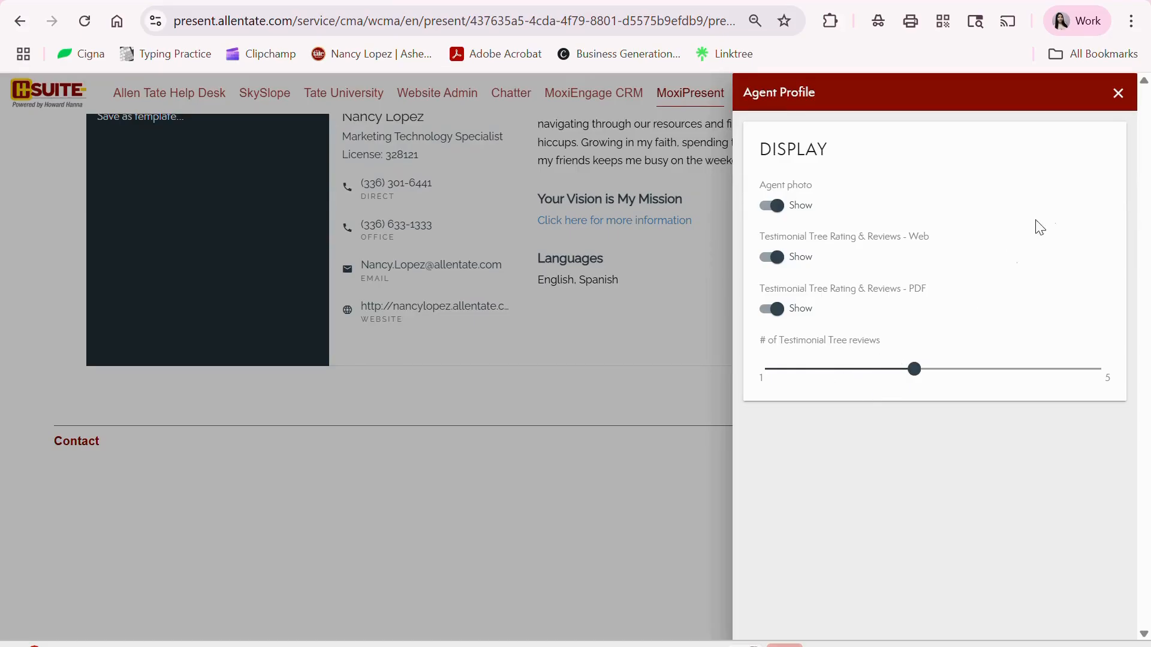
{"action": "left_click", "coordinate": [1119, 94]}
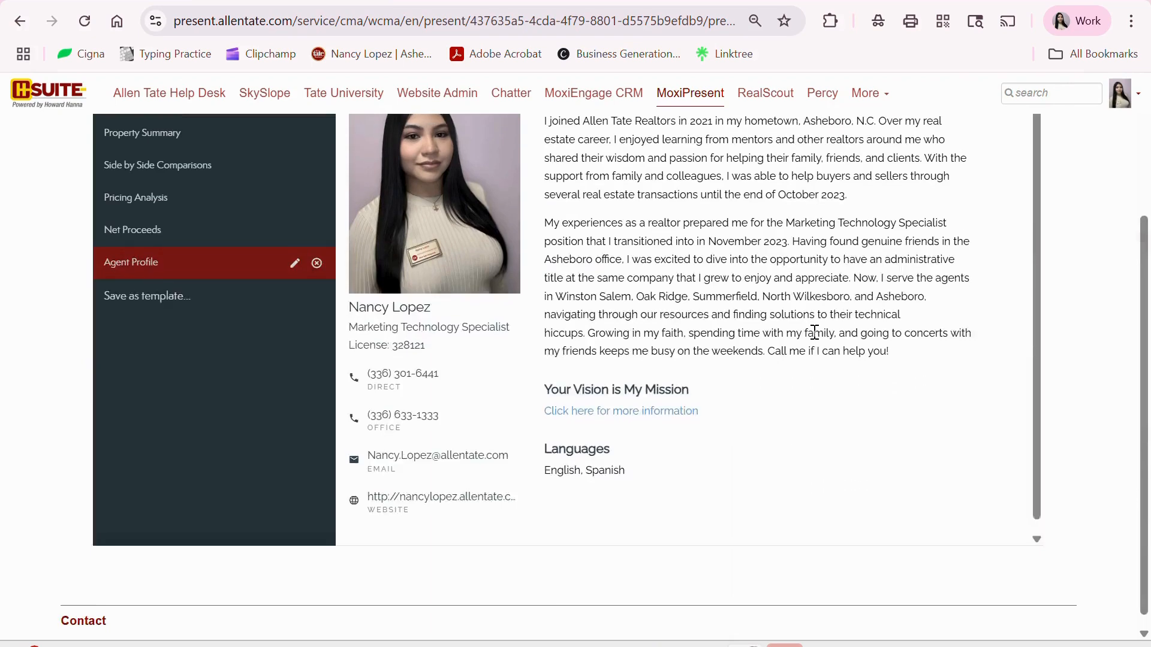
- Review the updated Agent Profile page, then preview the Cover Page
{"action": "scroll", "coordinate": [815, 331], "scroll_direction": "up", "scroll_amount": 3}
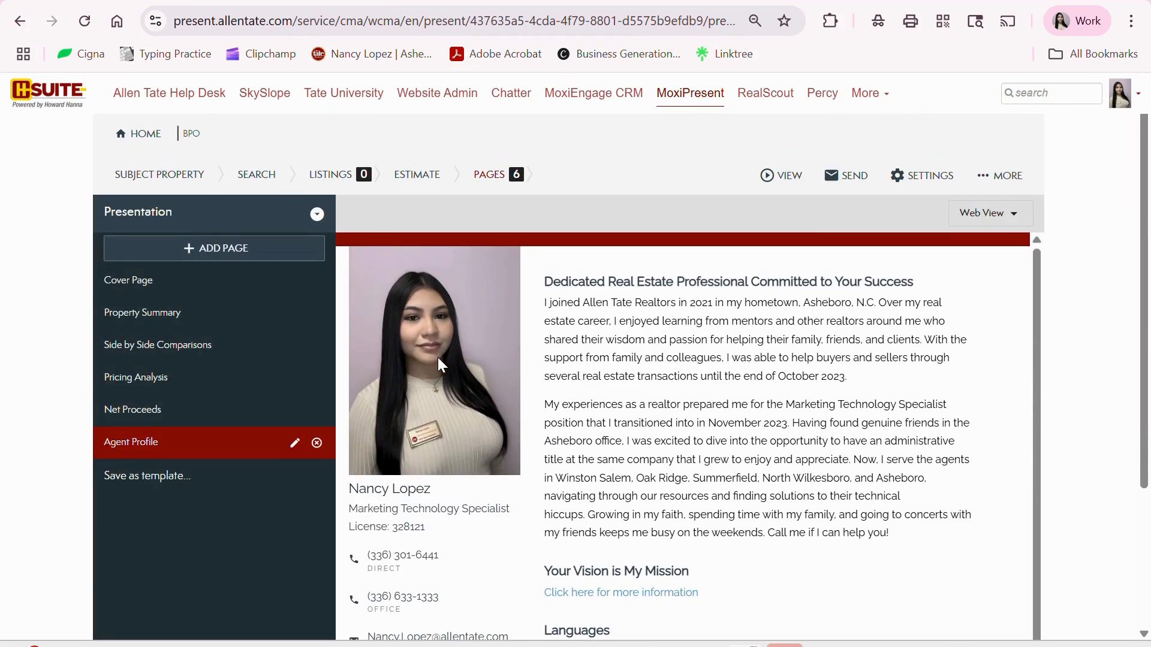
{"action": "scroll", "coordinate": [734, 385], "scroll_direction": "down", "scroll_amount": 1}
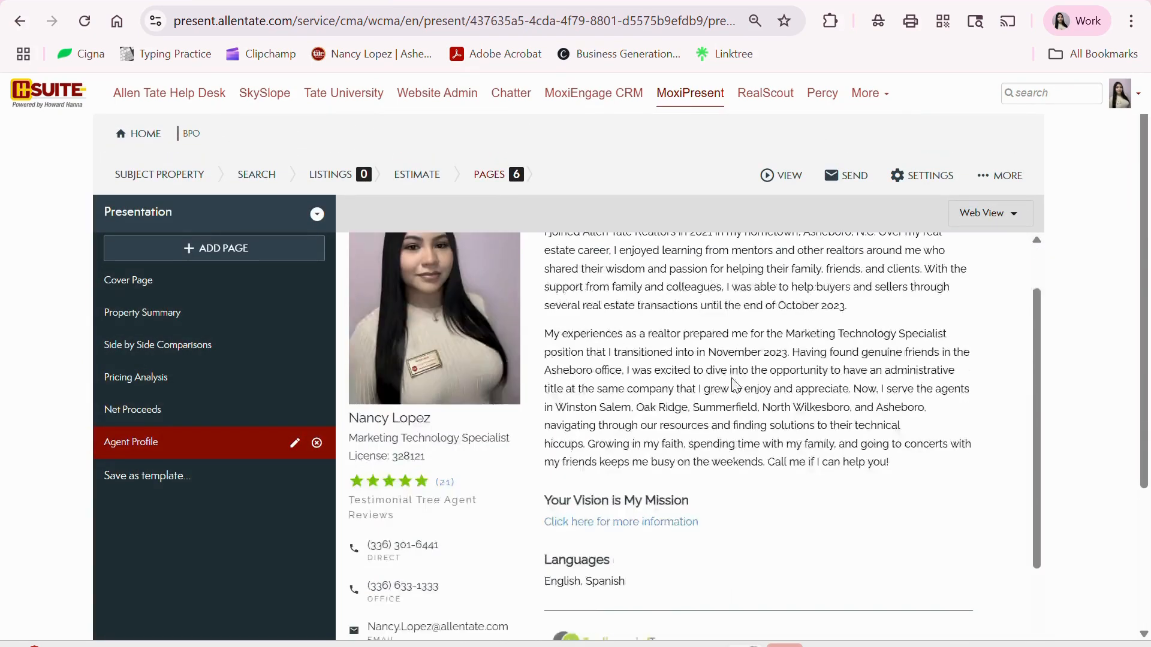
{"action": "scroll", "coordinate": [735, 385], "scroll_direction": "down", "scroll_amount": 4}
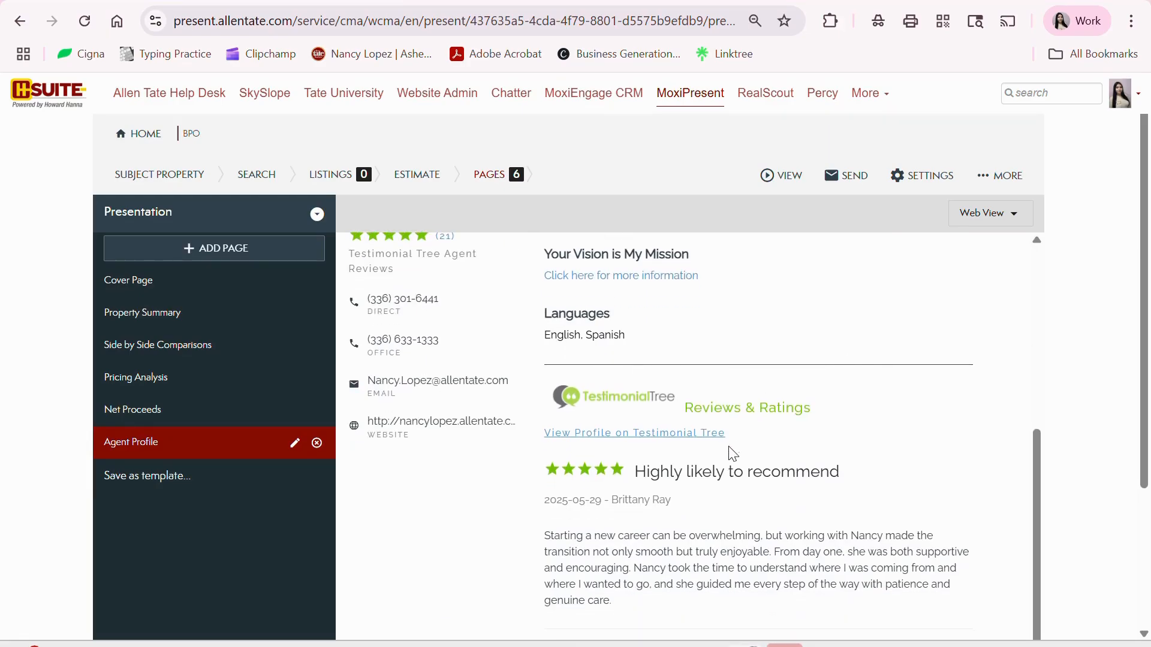
{"action": "scroll", "coordinate": [732, 452], "scroll_direction": "down", "scroll_amount": 4}
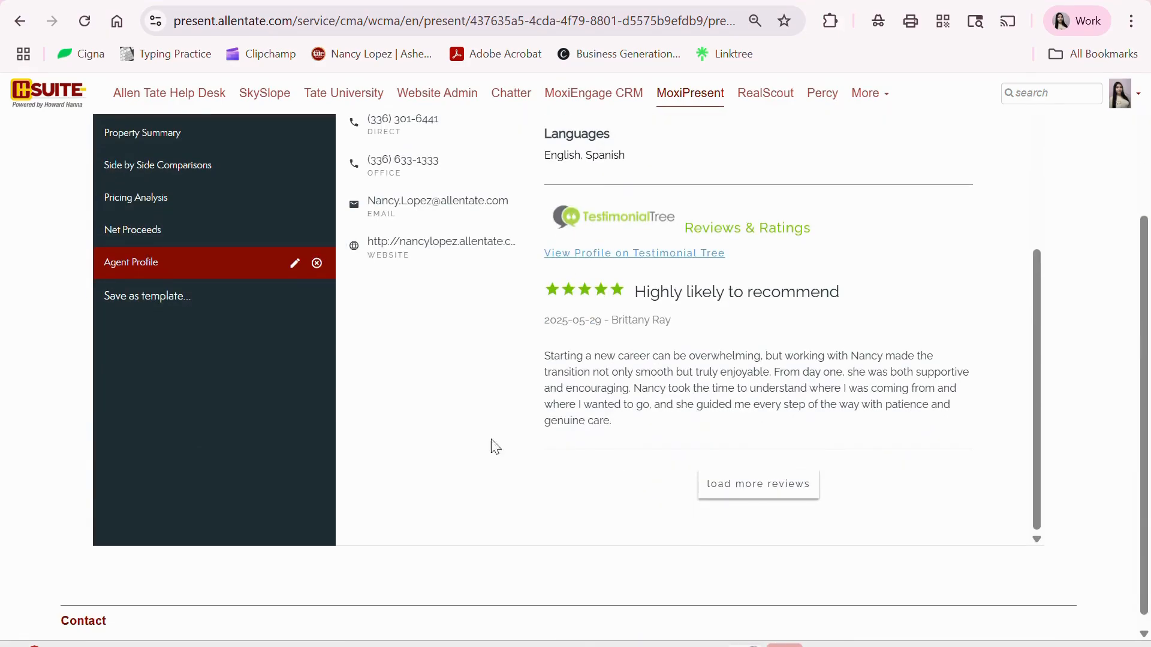
{"action": "scroll", "coordinate": [636, 355], "scroll_direction": "up", "scroll_amount": 5}
{"action": "scroll", "coordinate": [651, 356], "scroll_direction": "up", "scroll_amount": 3}
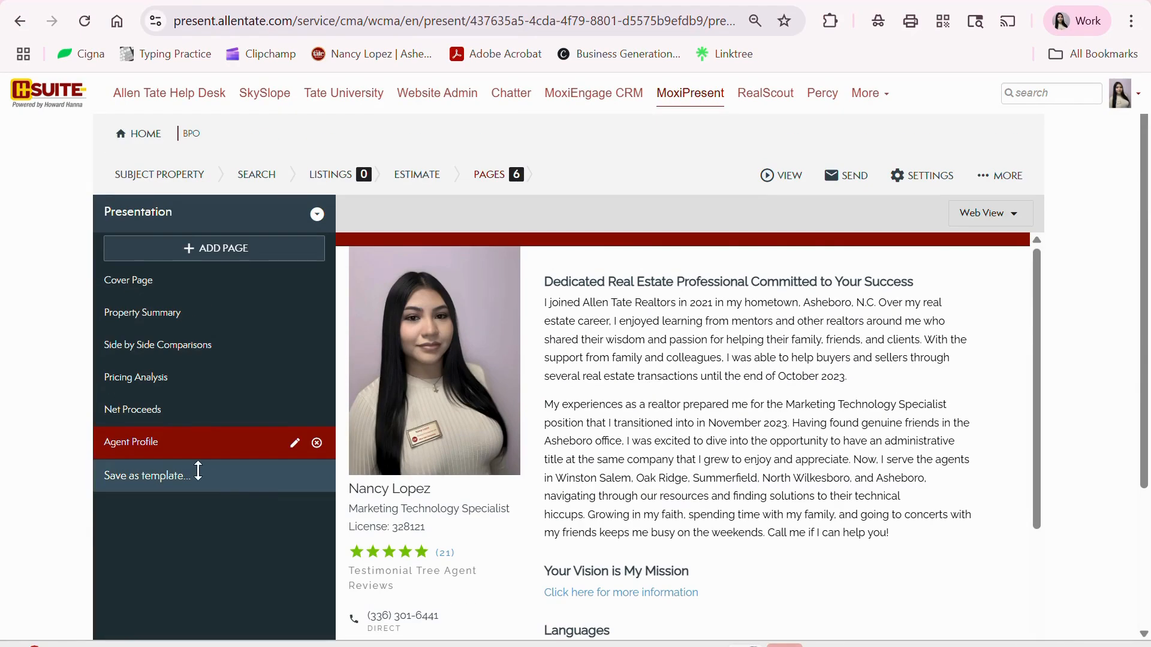
{"action": "left_click", "coordinate": [159, 294]}
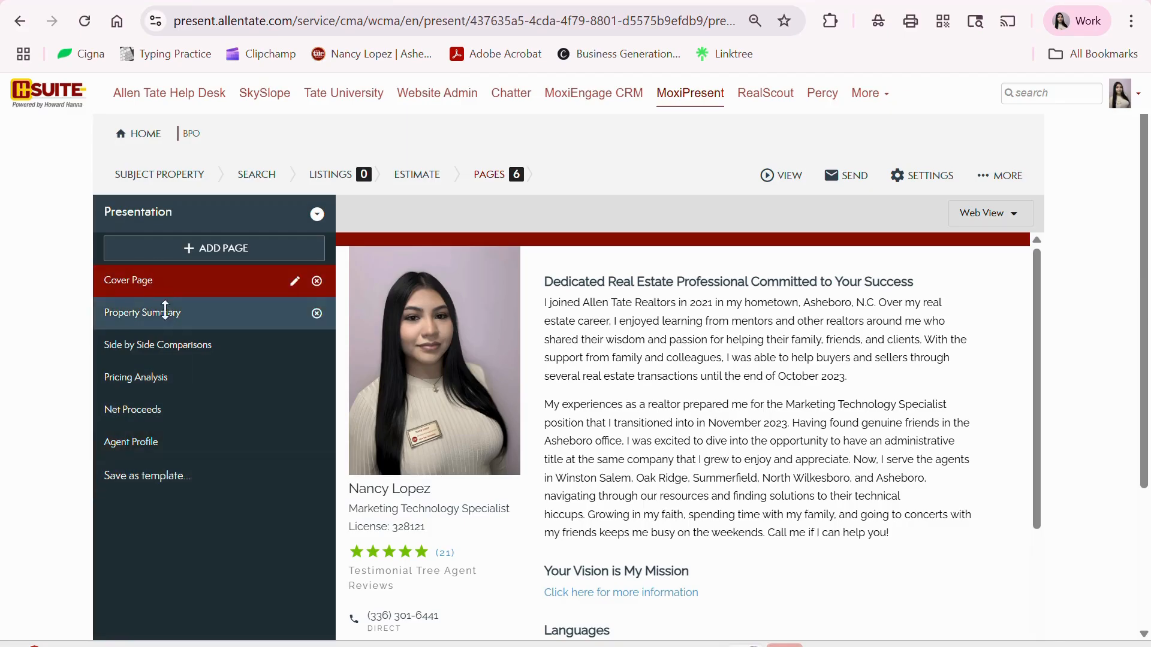
- Save BPO as the Seller template 'Brokers Price Opinion' and return to HOME
{"action": "left_click", "coordinate": [144, 480]}
{"action": "left_click", "coordinate": [803, 143]}
{"action": "type", "text": "Brok"}
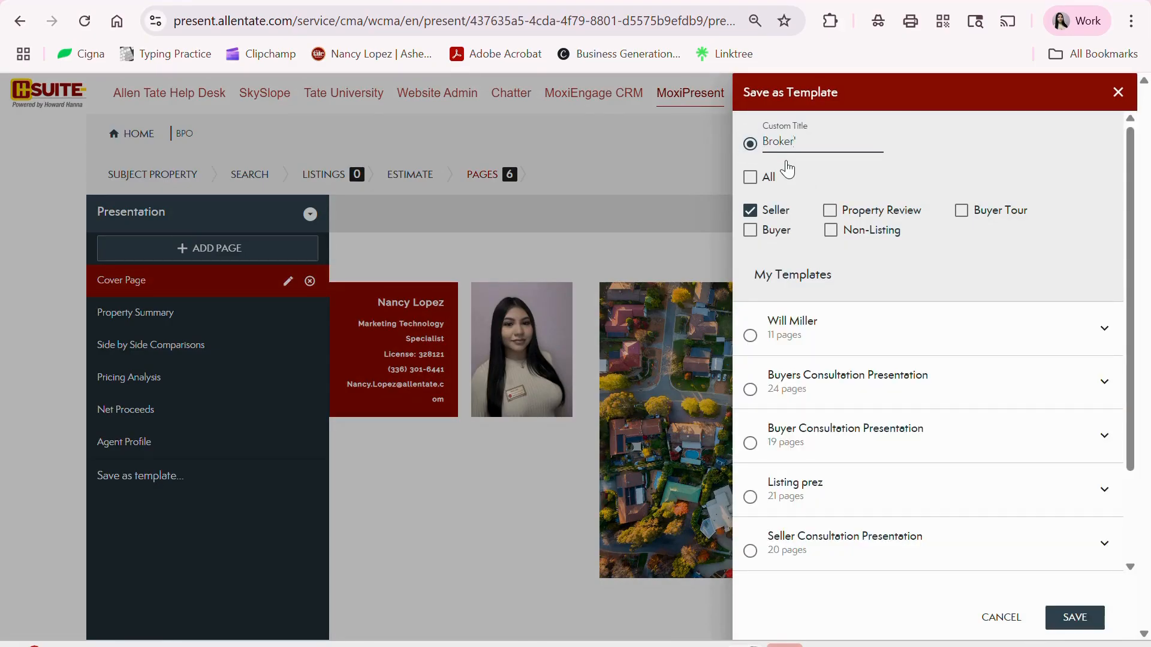
{"action": "type", "text": "ers Price Opinion"}
{"action": "left_click", "coordinate": [1073, 608]}
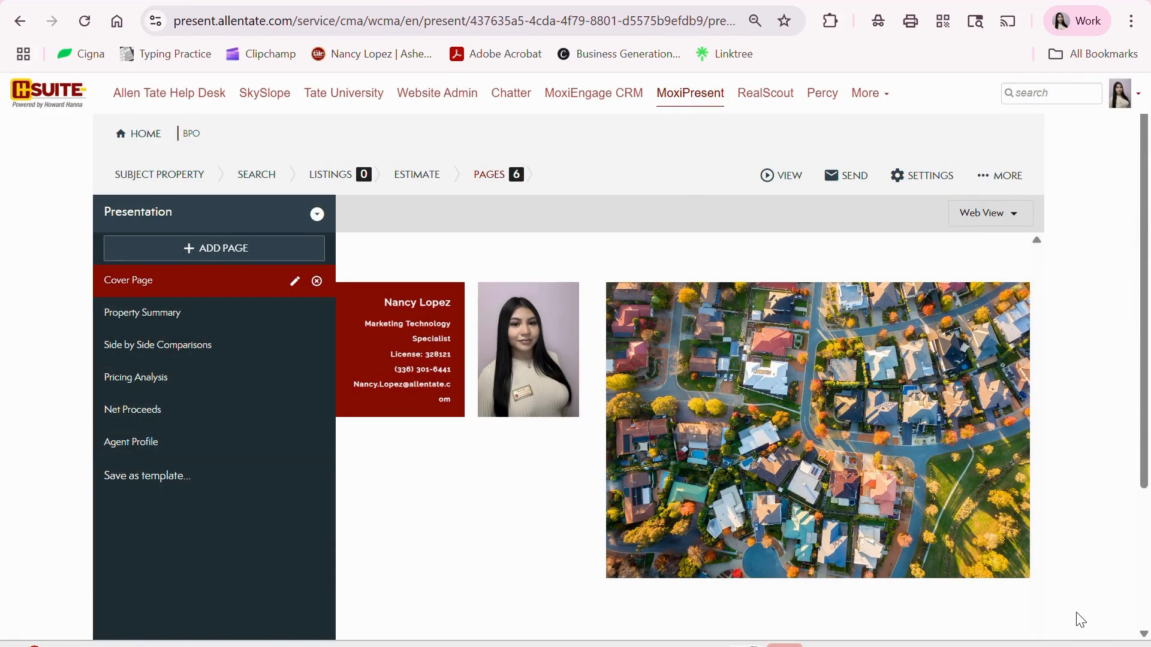
{"action": "left_click", "coordinate": [141, 135]}
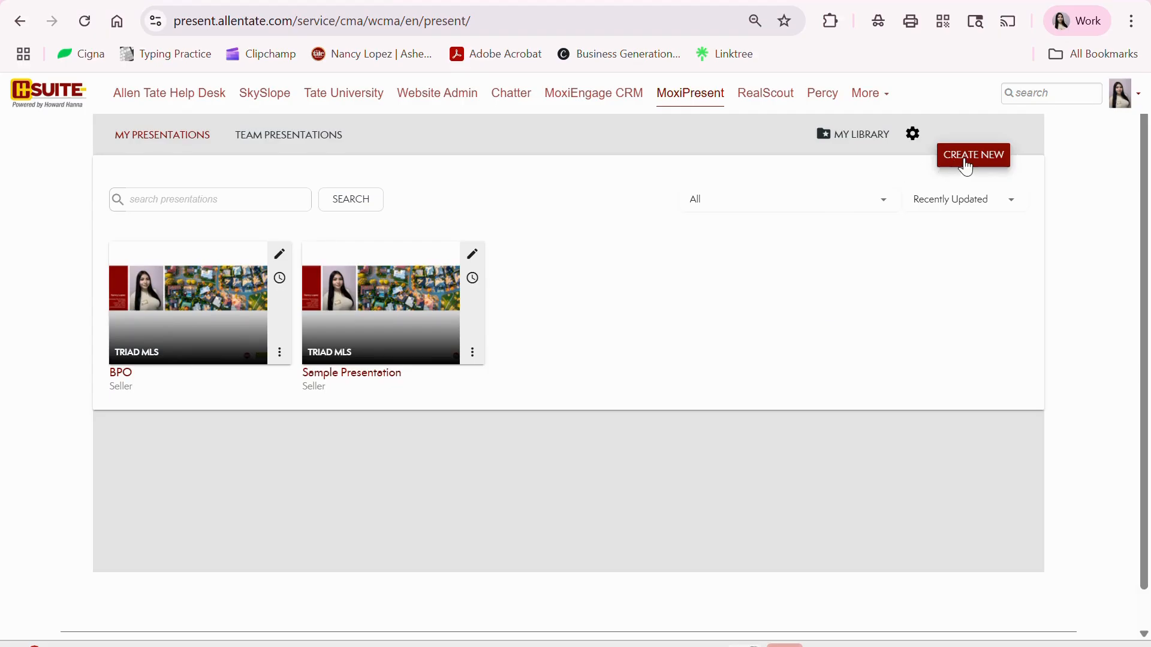
- Start a new Seller presentation from the 'Brokers Price Opinion' template under My Templates
{"action": "left_click", "coordinate": [965, 167]}
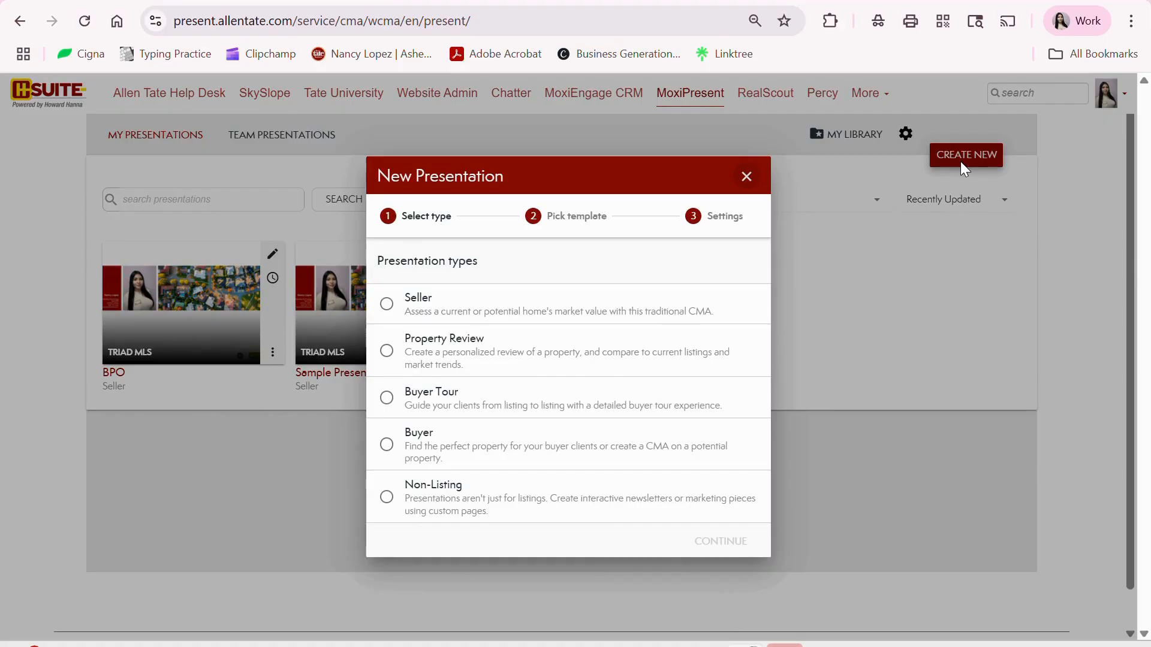
{"action": "left_click", "coordinate": [414, 312]}
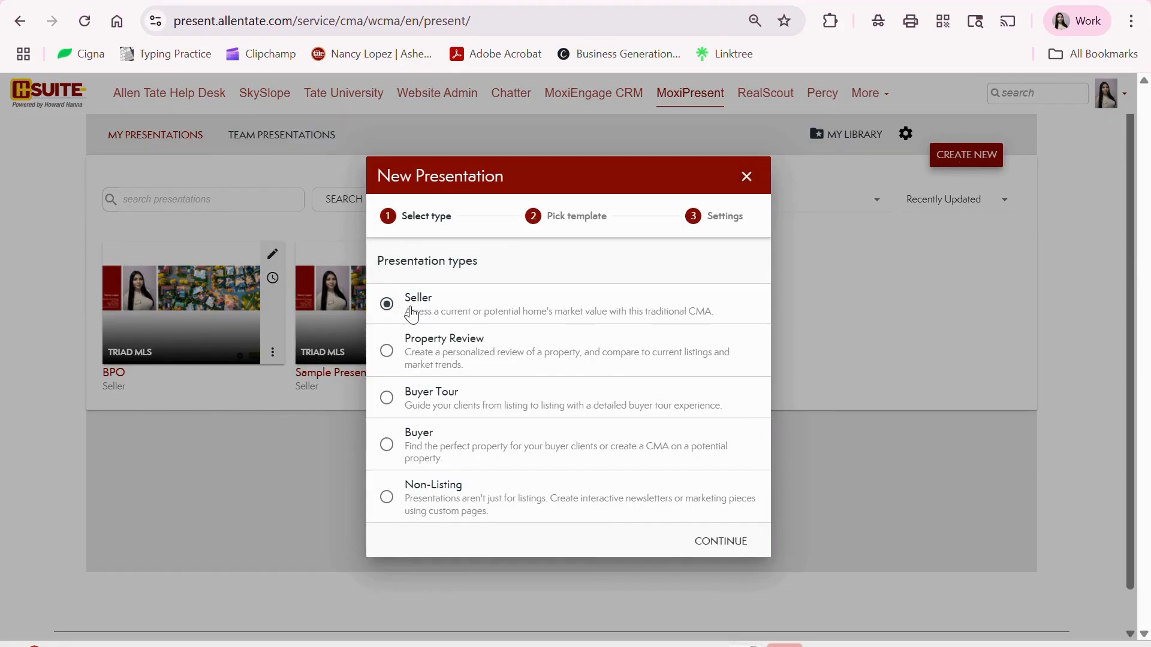
{"action": "left_click", "coordinate": [720, 547]}
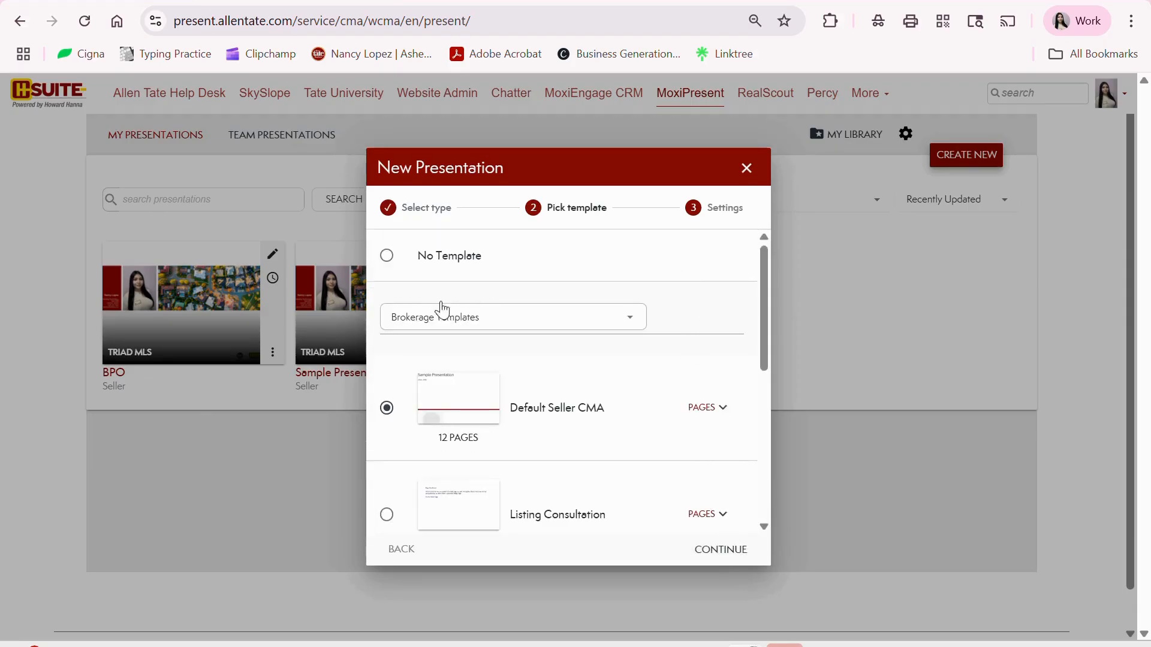
{"action": "left_click", "coordinate": [468, 325]}
{"action": "left_click", "coordinate": [468, 327]}
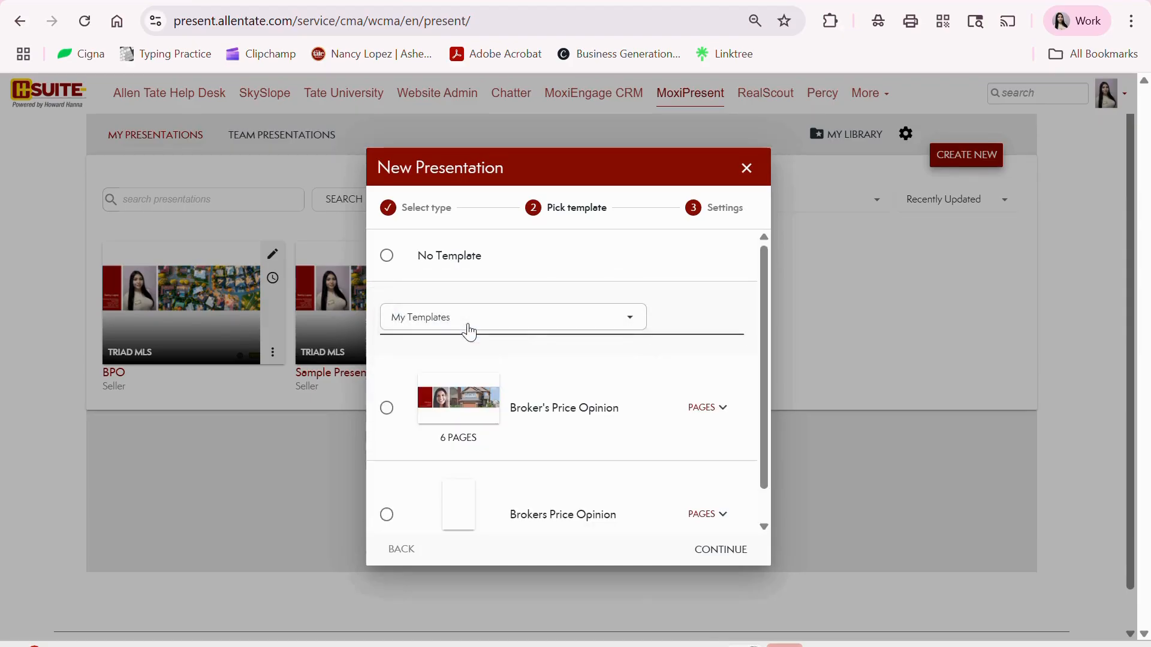
{"action": "scroll", "coordinate": [683, 315], "scroll_direction": "down", "scroll_amount": 2}
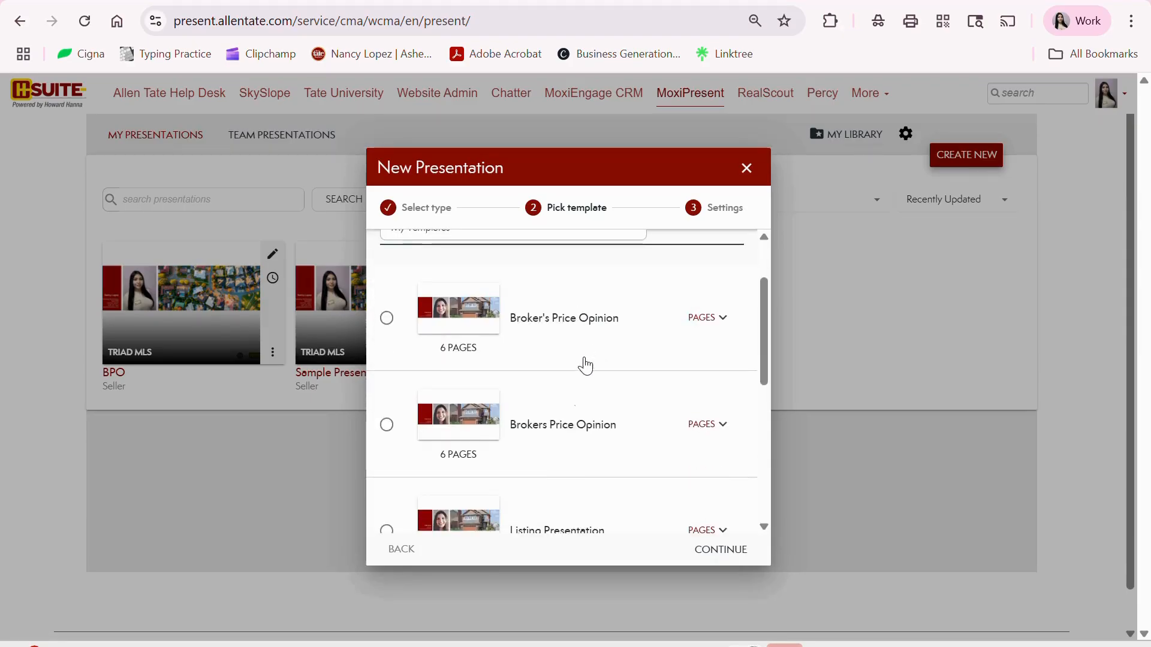
{"action": "left_click", "coordinate": [386, 427]}
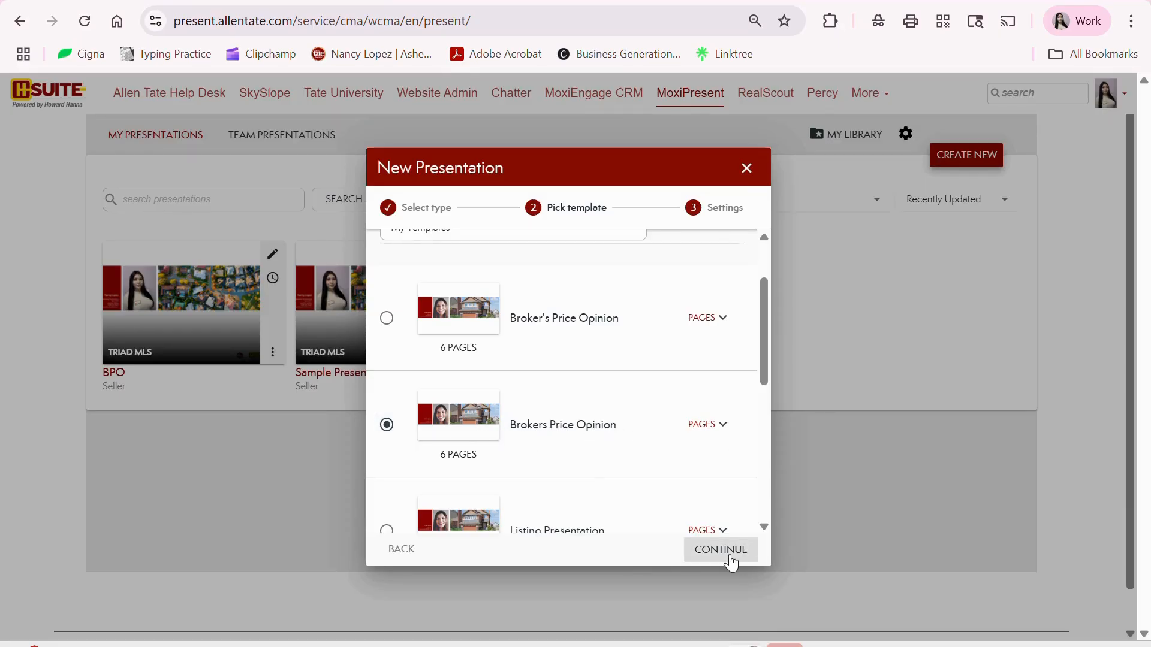
{"action": "left_click", "coordinate": [731, 562]}
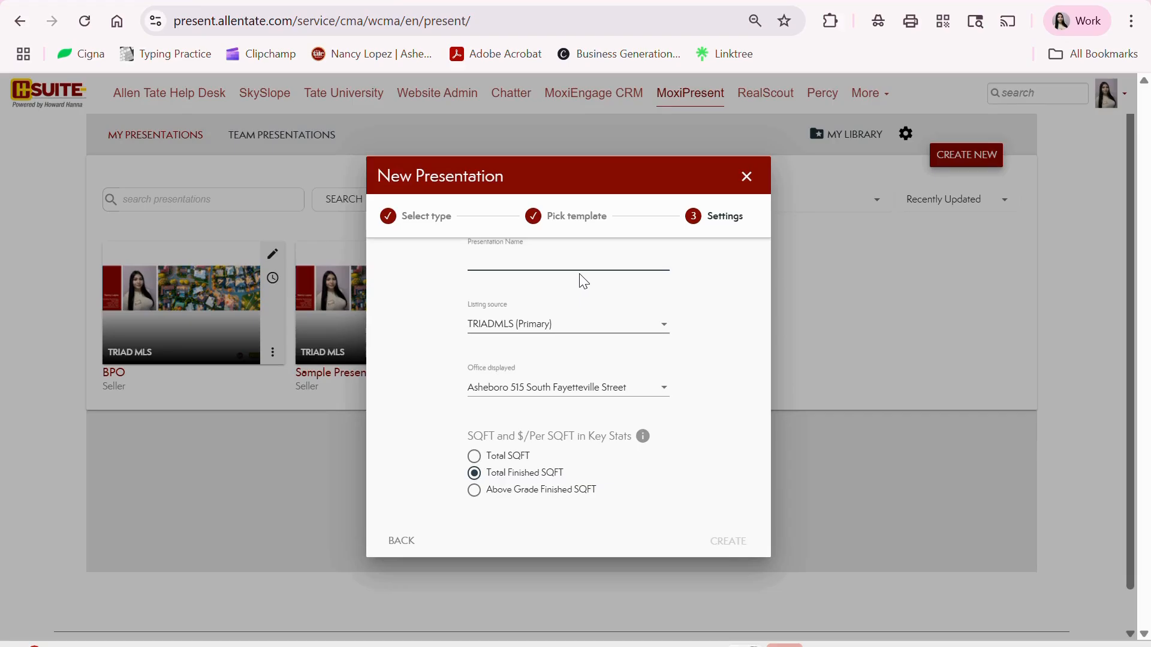
{"action": "left_click", "coordinate": [481, 1]}
{"action": "left_click", "coordinate": [526, 263]}
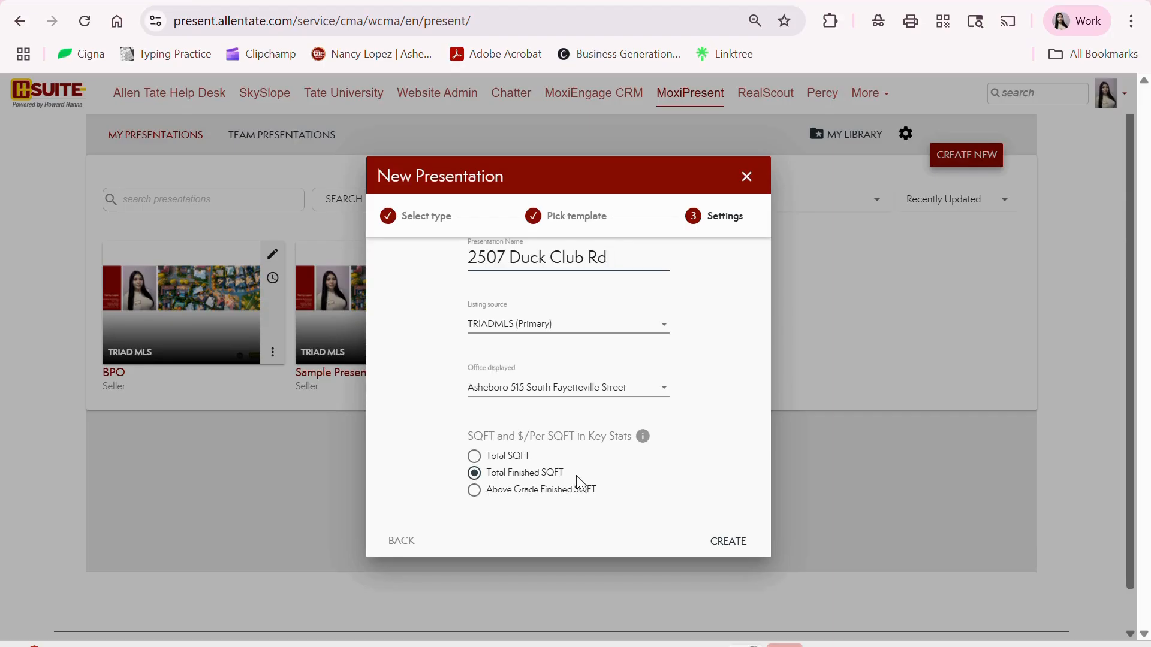
{"action": "left_click", "coordinate": [734, 542]}
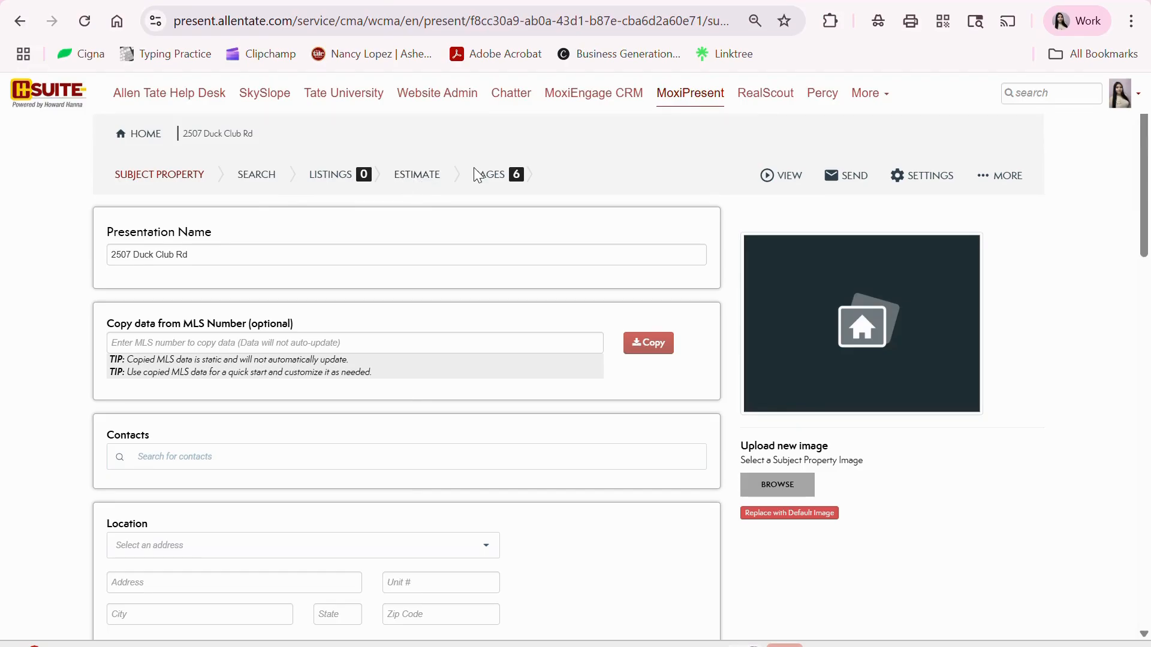
- Copy the listing data into the subject property from MLS number 1183416
{"action": "left_click", "coordinate": [262, 348]}
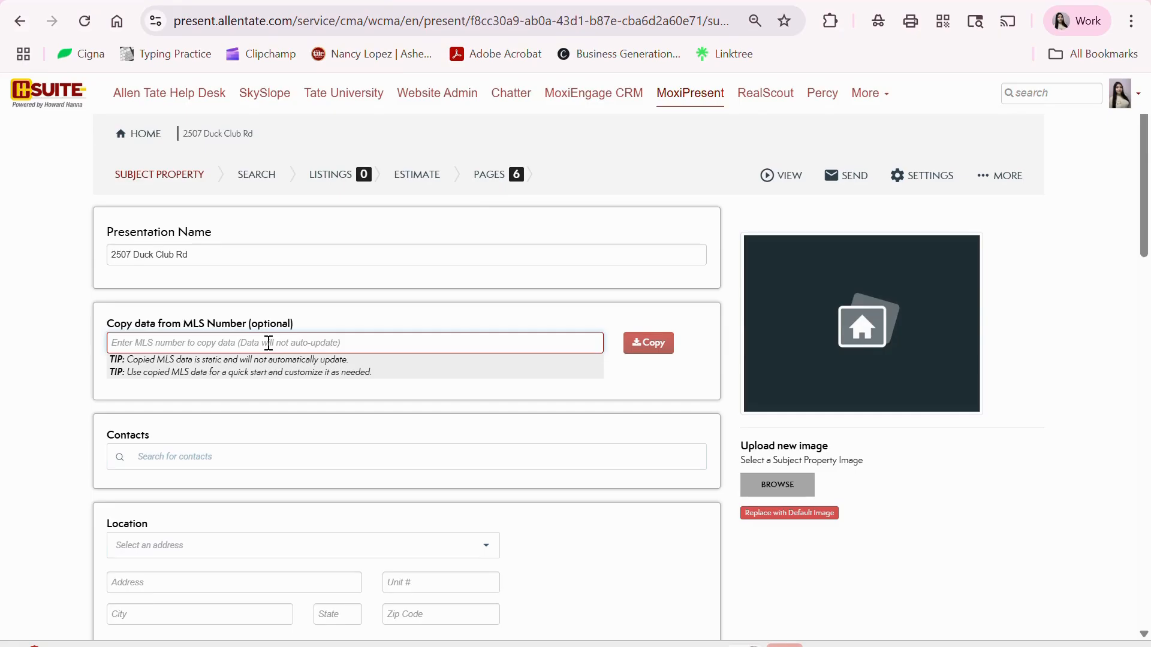
{"action": "type", "text": "1183416"}
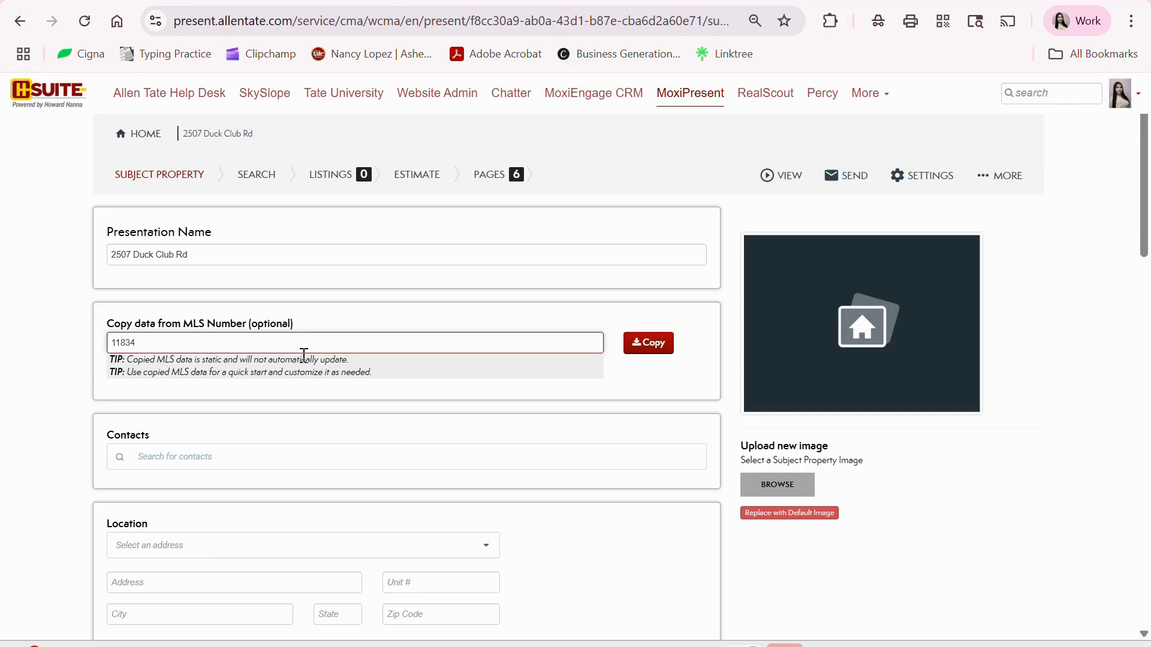
{"action": "left_click", "coordinate": [642, 343]}
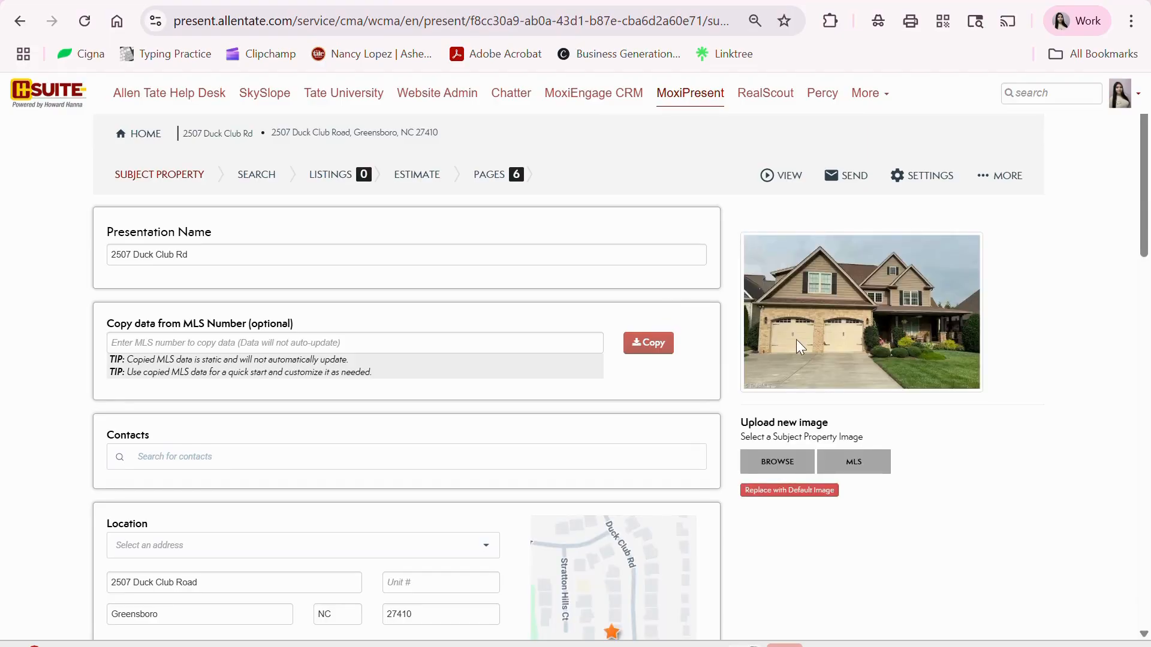
{"action": "scroll", "coordinate": [687, 357], "scroll_direction": "down", "scroll_amount": 2}
{"action": "left_click", "coordinate": [535, 363]}
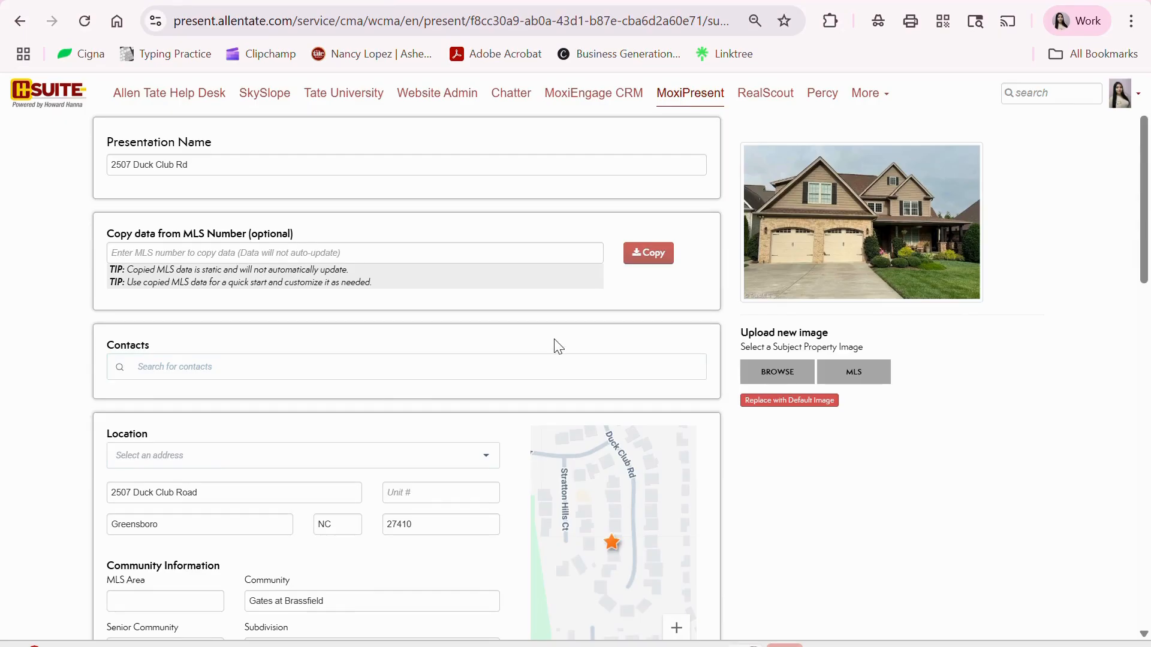
{"action": "scroll", "coordinate": [557, 351], "scroll_direction": "down", "scroll_amount": 2}
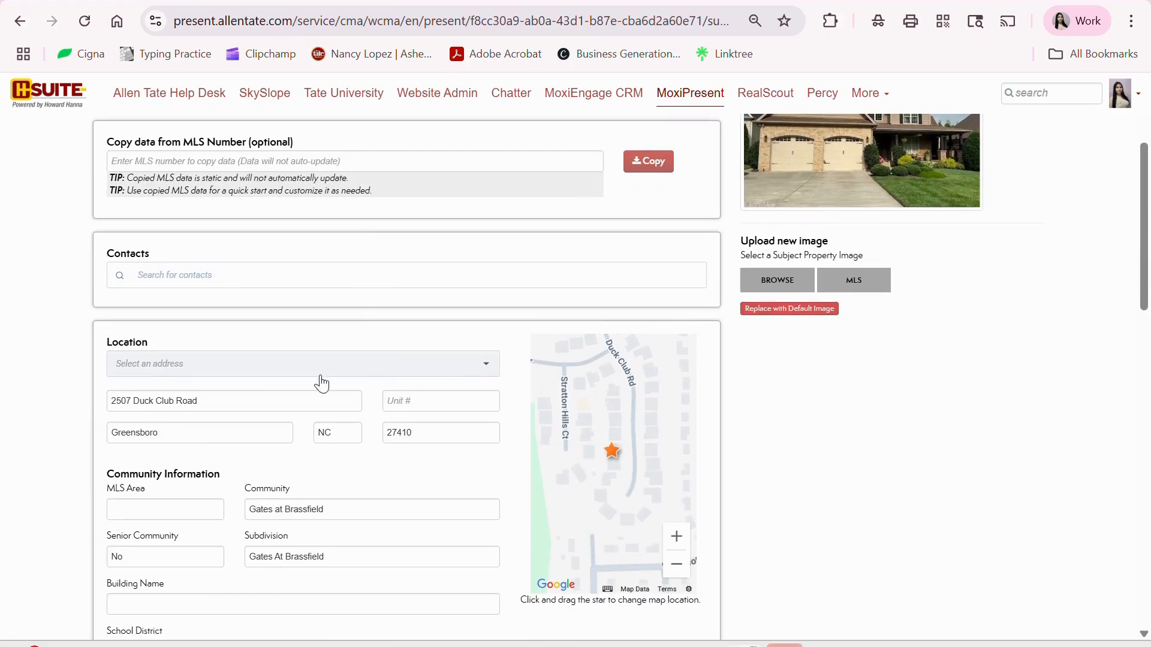
{"action": "scroll", "coordinate": [322, 382], "scroll_direction": "down", "scroll_amount": 4}
{"action": "scroll", "coordinate": [404, 286], "scroll_direction": "down", "scroll_amount": 4}
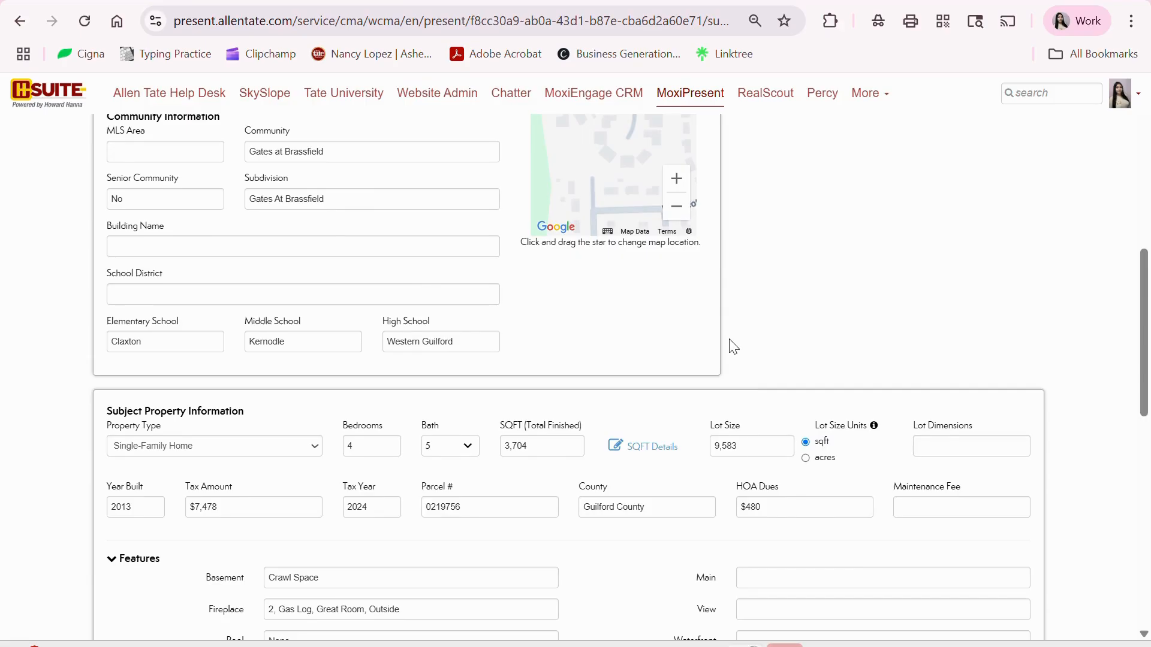
{"action": "scroll", "coordinate": [733, 347], "scroll_direction": "down", "scroll_amount": 10}
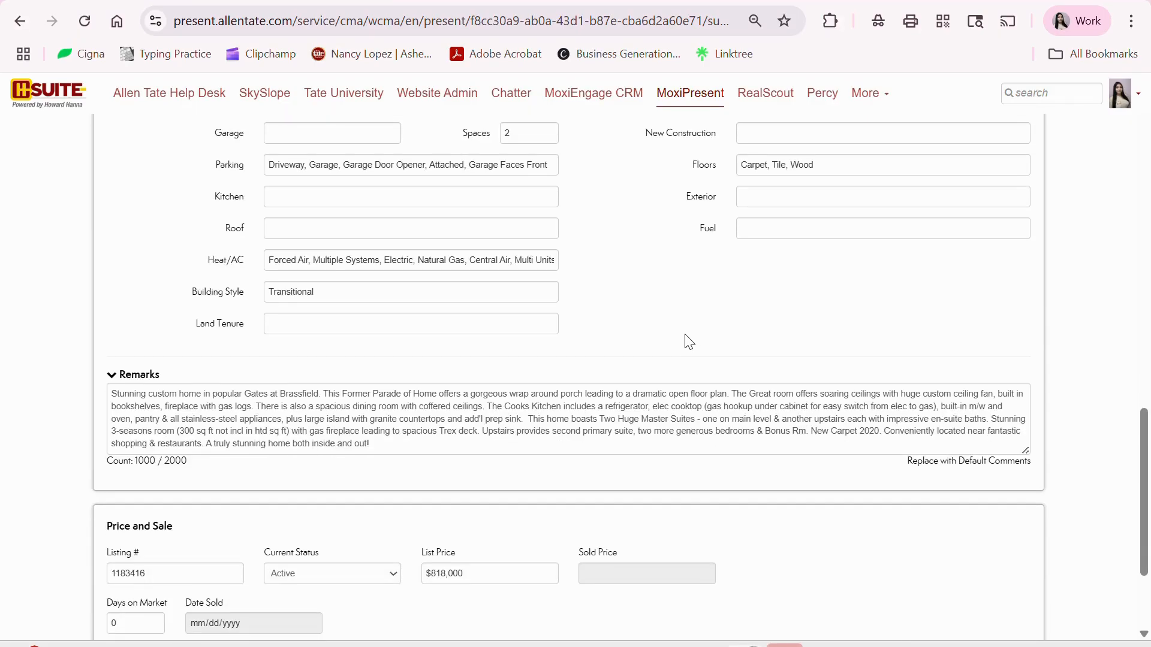
{"action": "scroll", "coordinate": [683, 339], "scroll_direction": "down", "scroll_amount": 3}
{"action": "scroll", "coordinate": [689, 342], "scroll_direction": "up", "scroll_amount": 12}
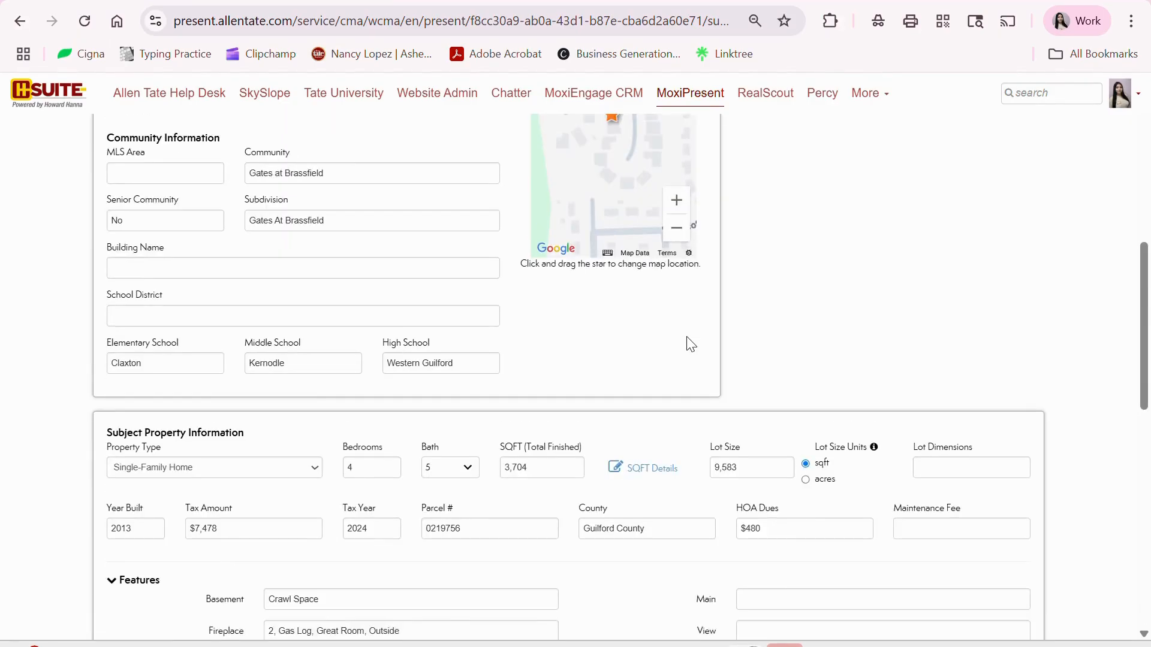
{"action": "scroll", "coordinate": [689, 339], "scroll_direction": "up", "scroll_amount": 9}
{"action": "scroll", "coordinate": [611, 365], "scroll_direction": "down", "scroll_amount": 9}
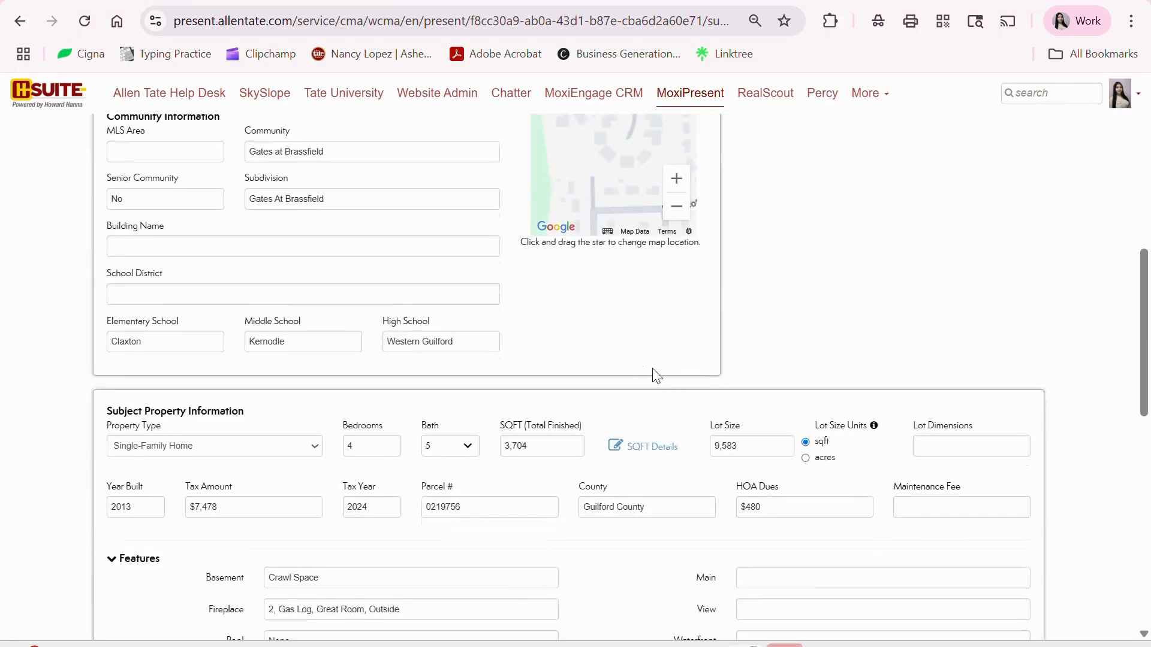
{"action": "scroll", "coordinate": [659, 378], "scroll_direction": "down", "scroll_amount": 8}
{"action": "scroll", "coordinate": [680, 379], "scroll_direction": "down", "scroll_amount": 2}
{"action": "scroll", "coordinate": [680, 379], "scroll_direction": "up", "scroll_amount": 5}
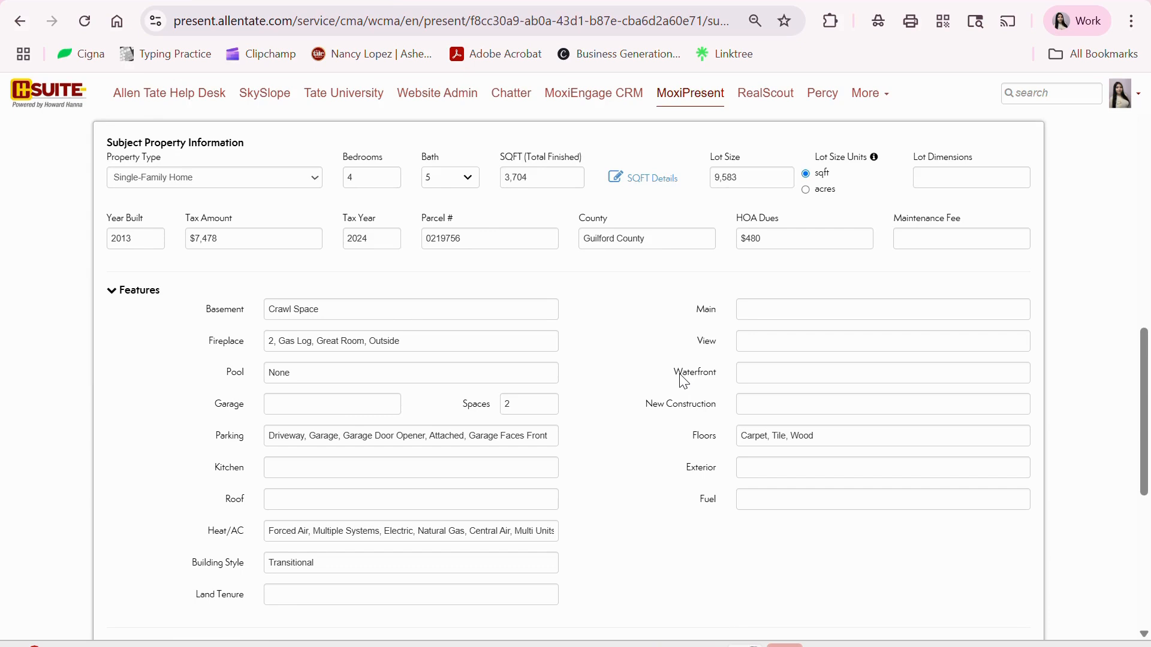
{"action": "scroll", "coordinate": [680, 378], "scroll_direction": "up", "scroll_amount": 4}
{"action": "scroll", "coordinate": [680, 379], "scroll_direction": "down", "scroll_amount": 3}
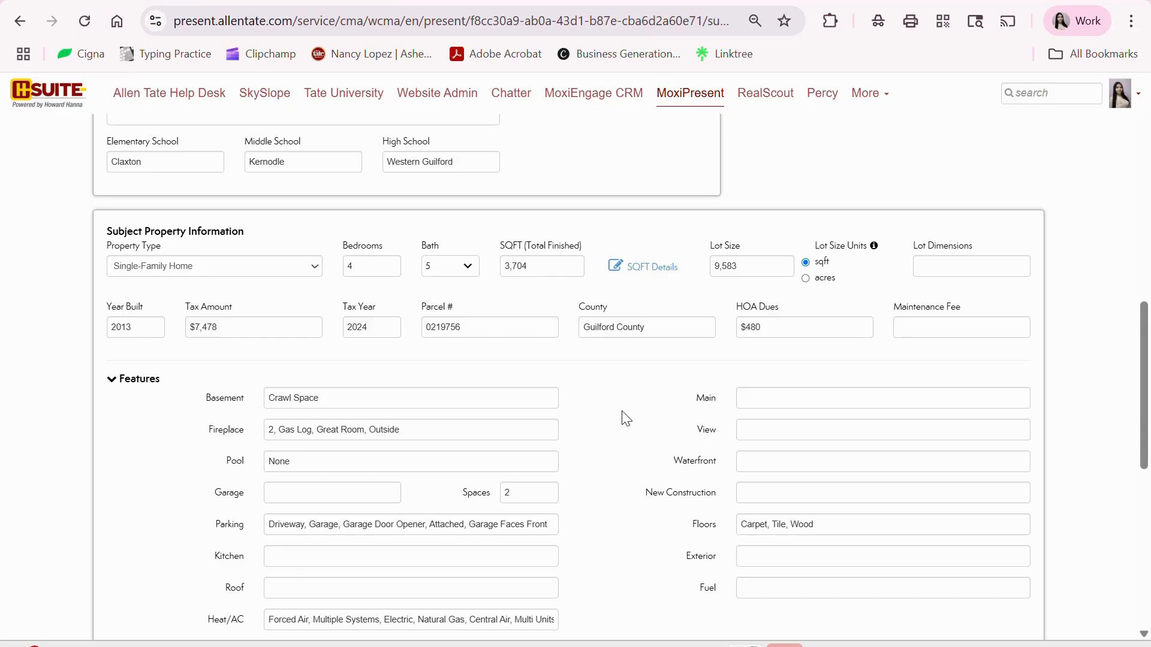
{"action": "scroll", "coordinate": [600, 404], "scroll_direction": "down", "scroll_amount": 10}
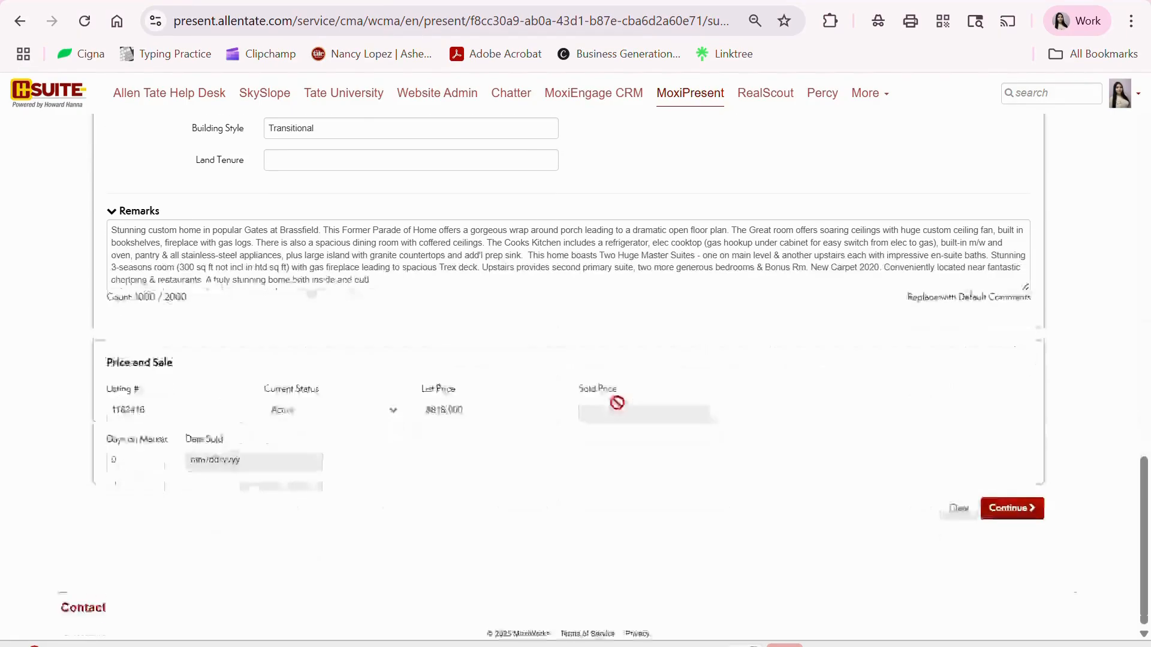
{"action": "left_click", "coordinate": [1011, 514]}
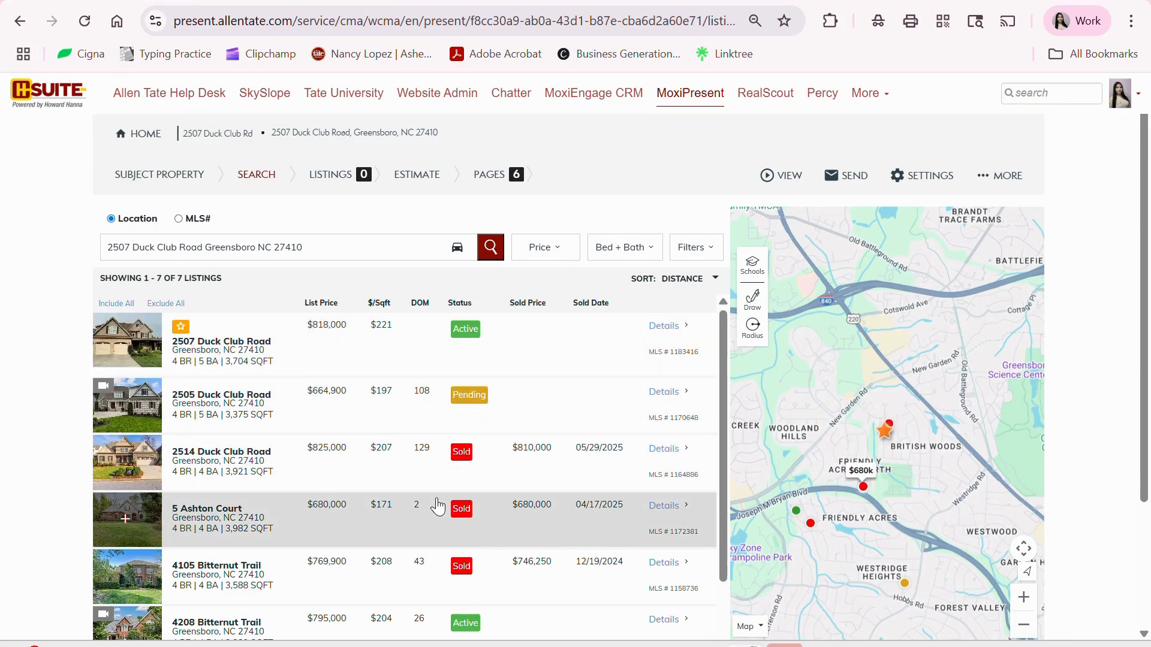
{"action": "left_click", "coordinate": [557, 257]}
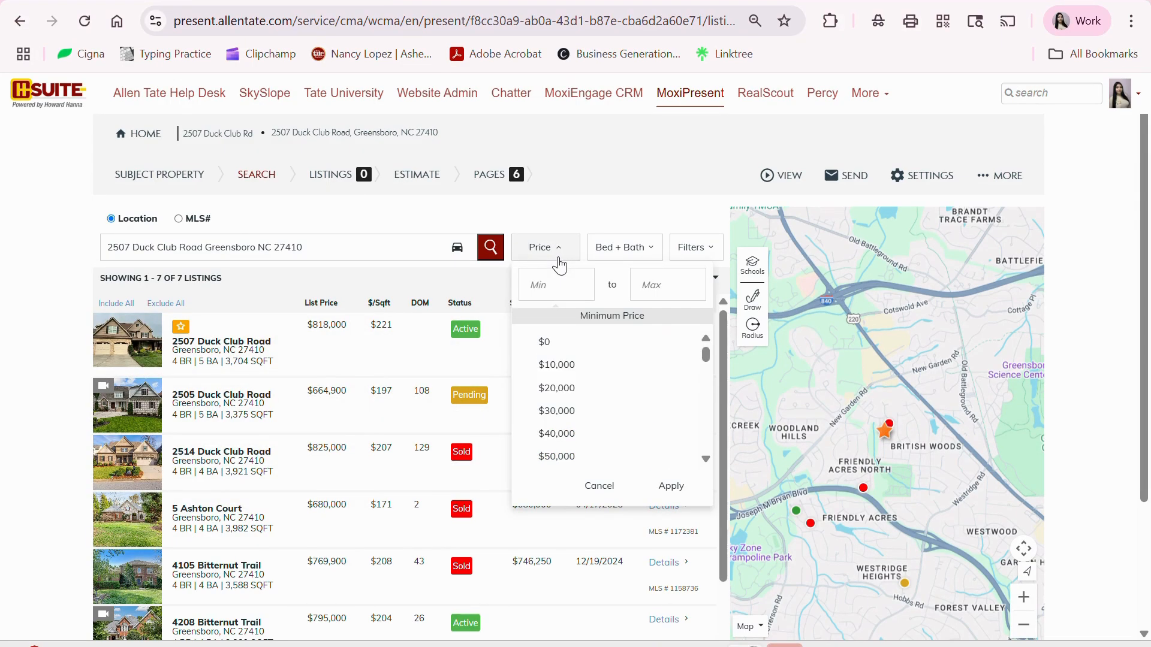
{"action": "left_click", "coordinate": [557, 257]}
{"action": "left_click", "coordinate": [619, 258]}
{"action": "left_click", "coordinate": [619, 258]}
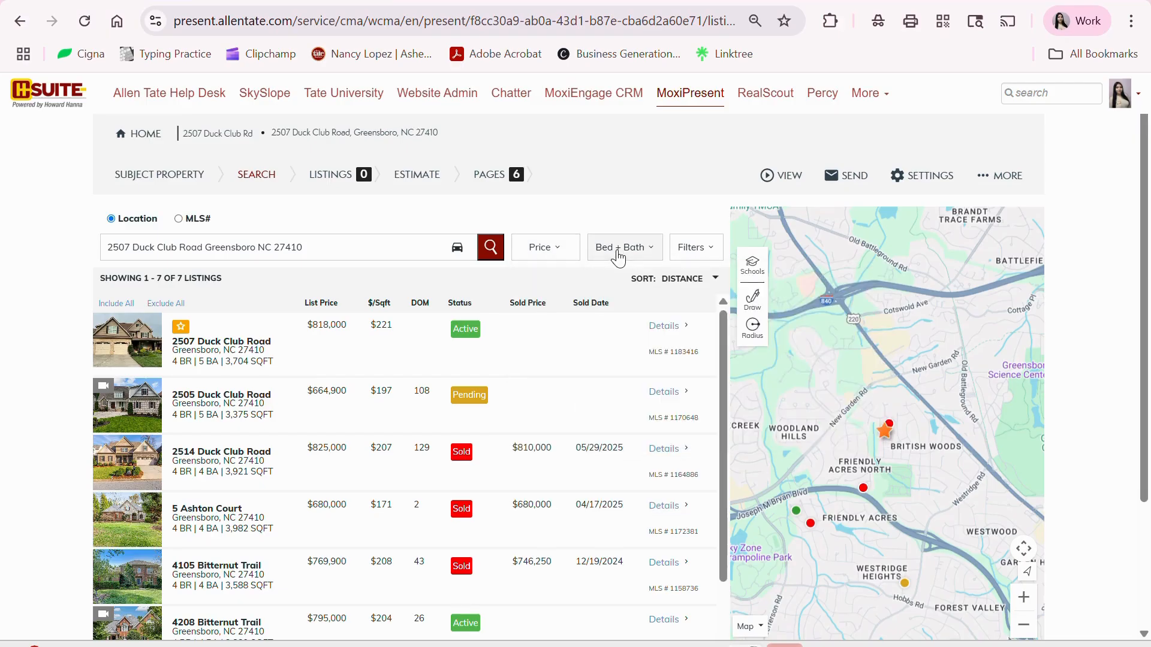
{"action": "left_click", "coordinate": [687, 255]}
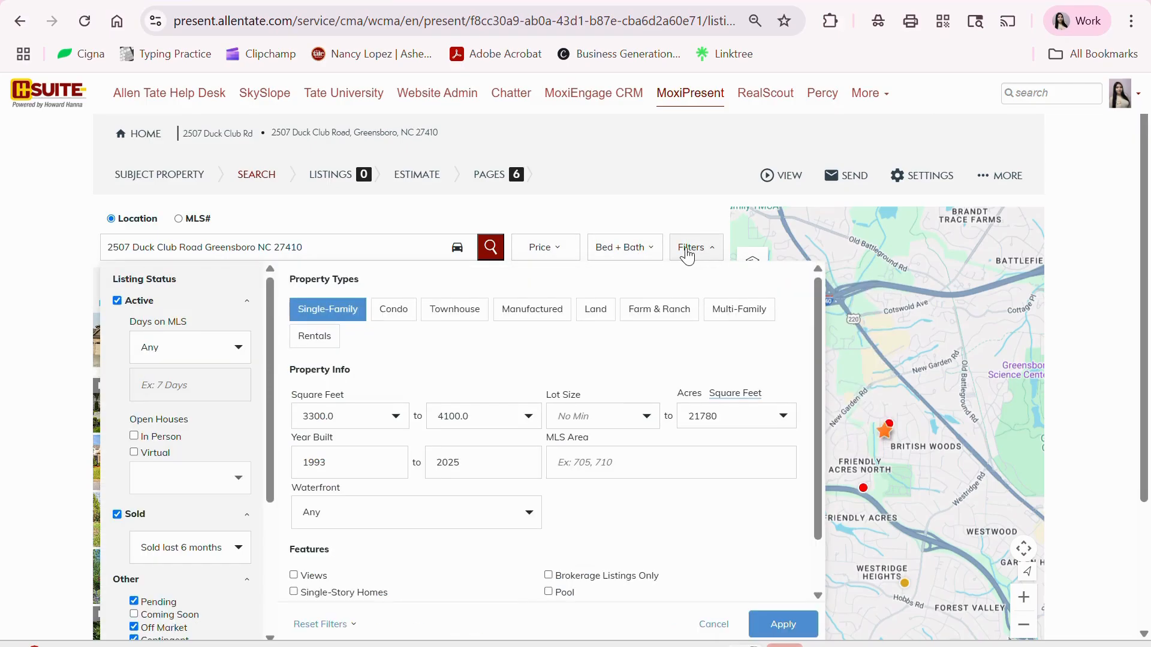
{"action": "left_click", "coordinate": [650, 219]}
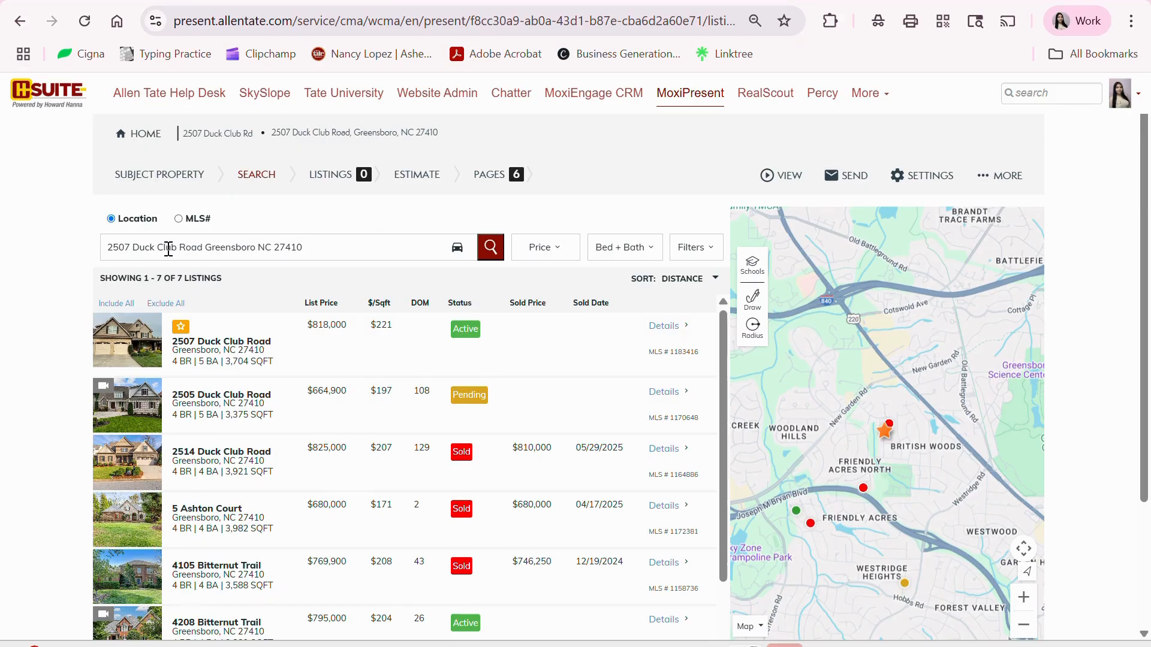
{"action": "left_click", "coordinate": [179, 220]}
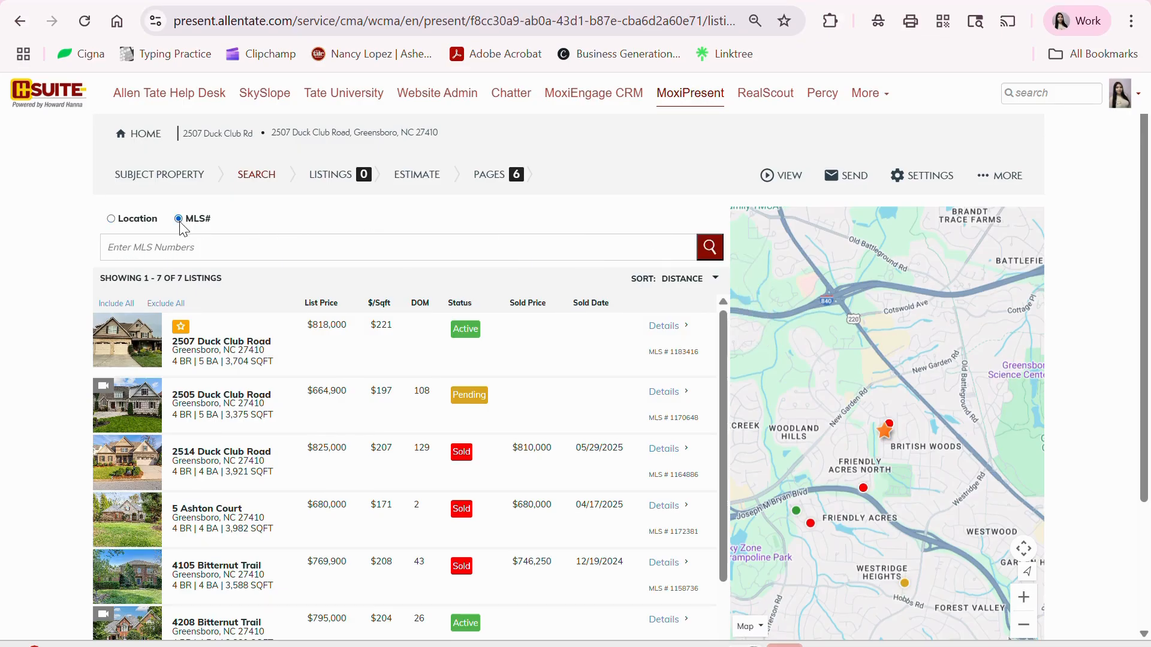
{"action": "left_click", "coordinate": [112, 219]}
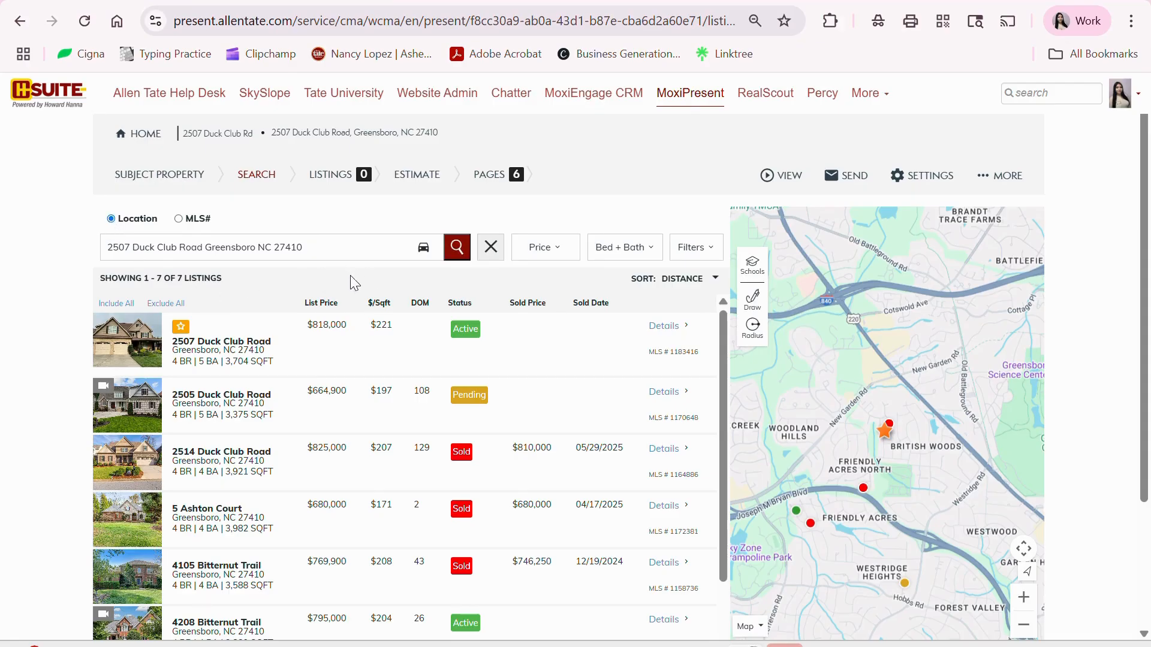
{"action": "left_click", "coordinate": [125, 404]}
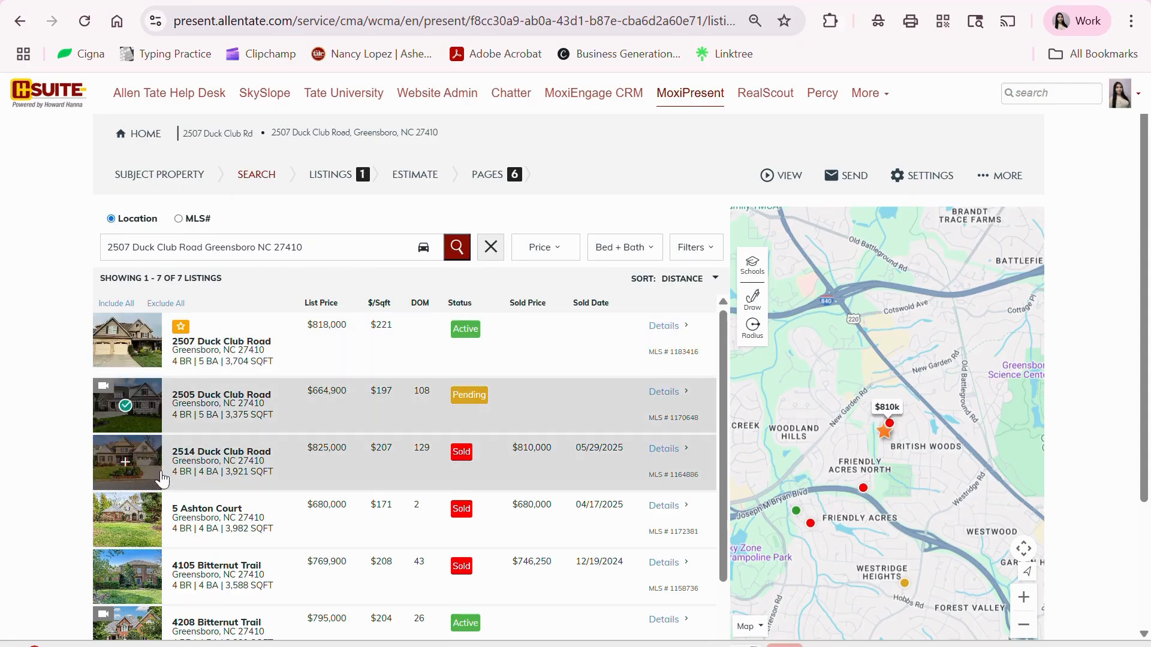
{"action": "left_click", "coordinate": [143, 468]}
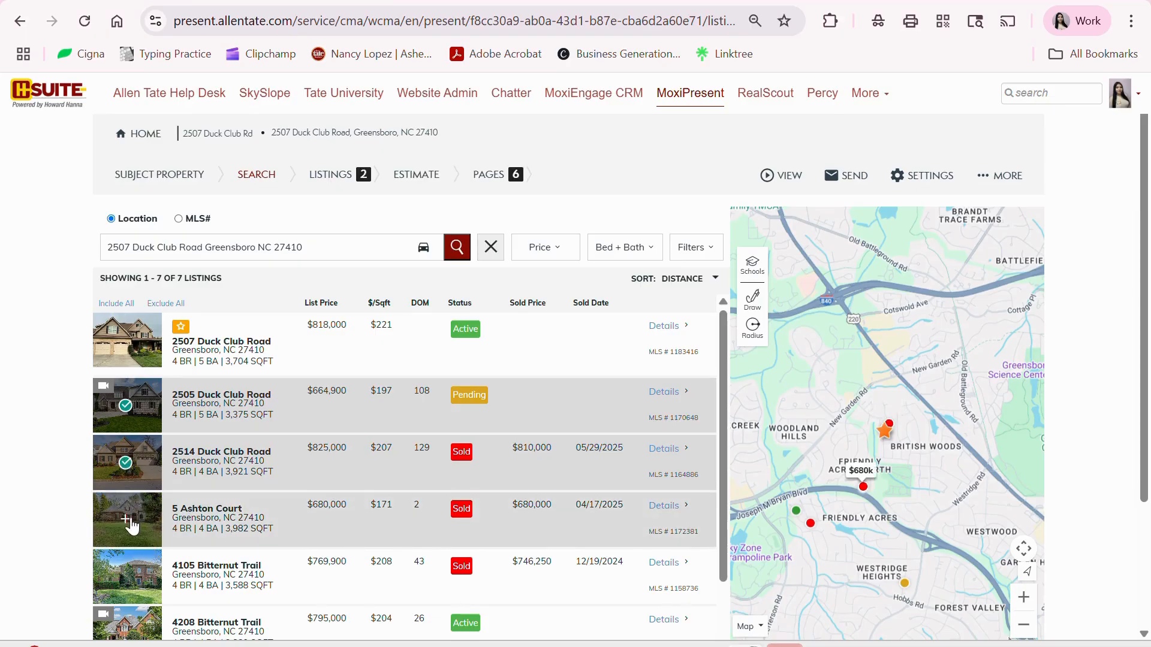
{"action": "left_click", "coordinate": [130, 525]}
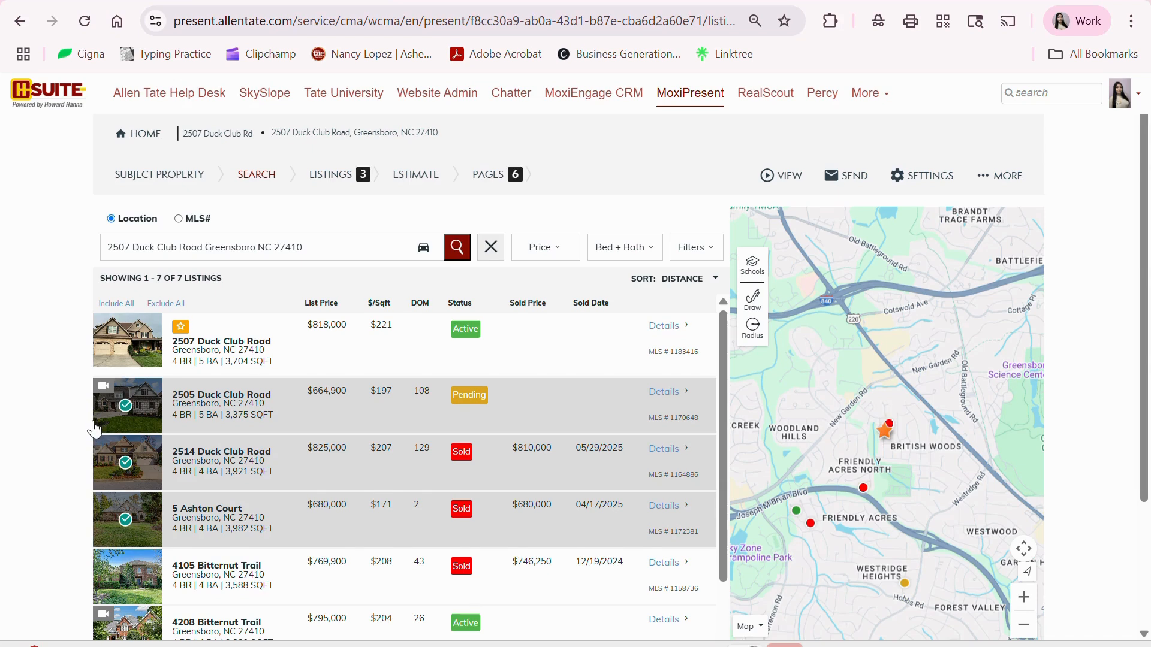
{"action": "scroll", "coordinate": [84, 432], "scroll_direction": "down", "scroll_amount": 3}
{"action": "scroll", "coordinate": [83, 434], "scroll_direction": "up", "scroll_amount": 3}
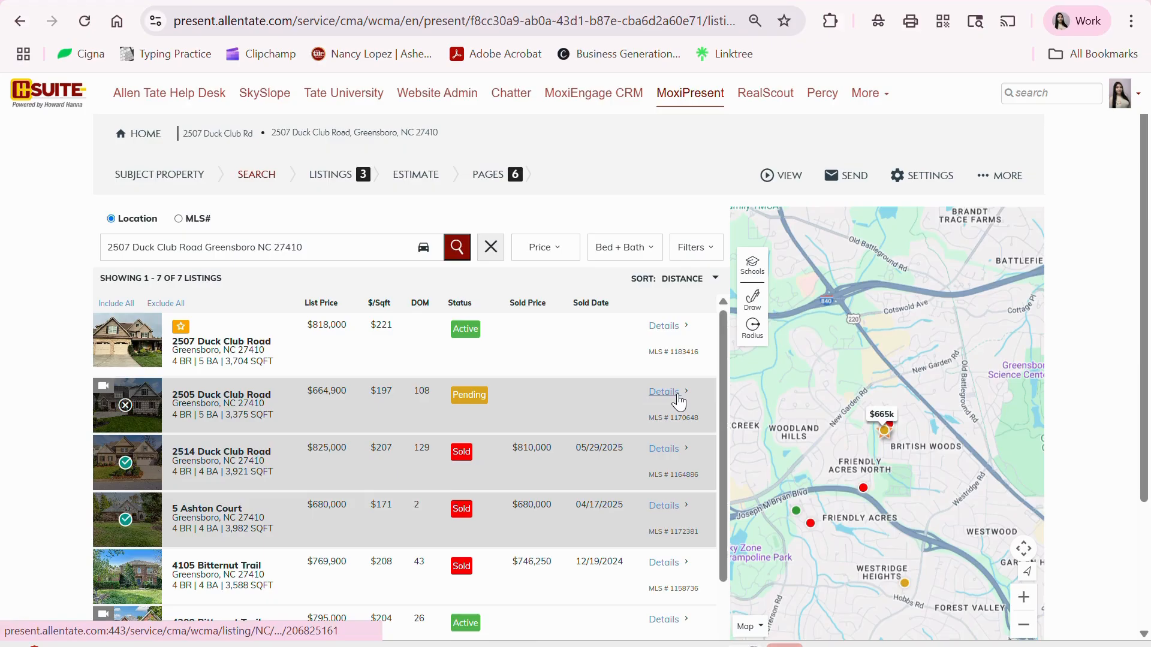
{"action": "left_click", "coordinate": [675, 393]}
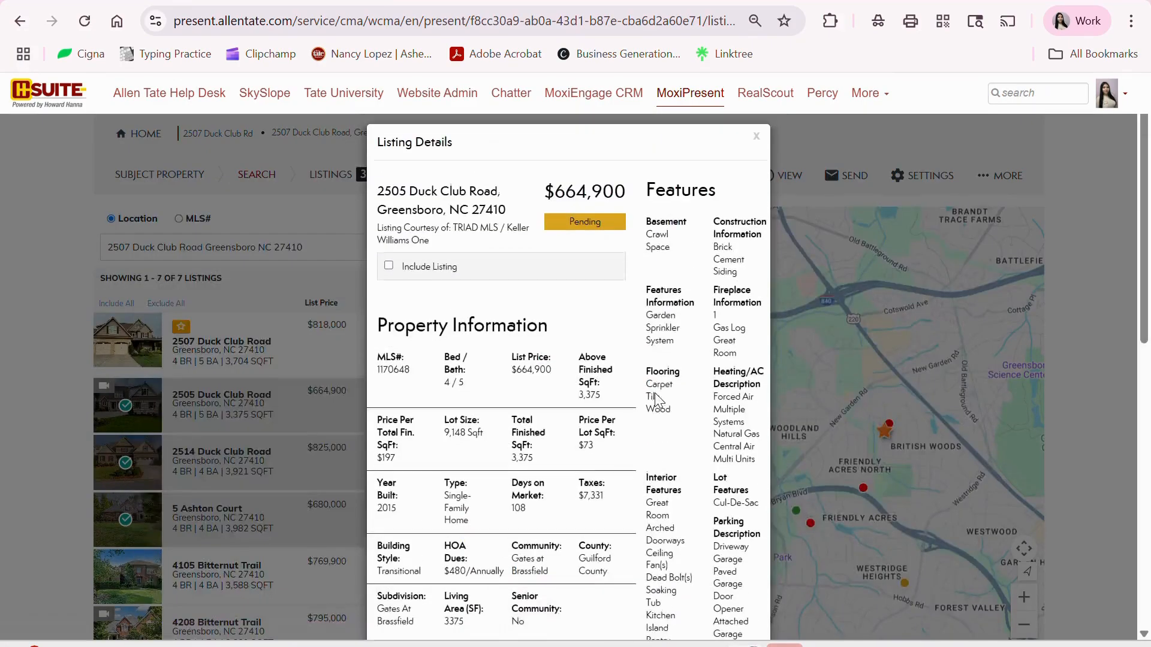
{"action": "scroll", "coordinate": [758, 307], "scroll_direction": "down", "scroll_amount": 5}
{"action": "scroll", "coordinate": [759, 307], "scroll_direction": "down", "scroll_amount": 4}
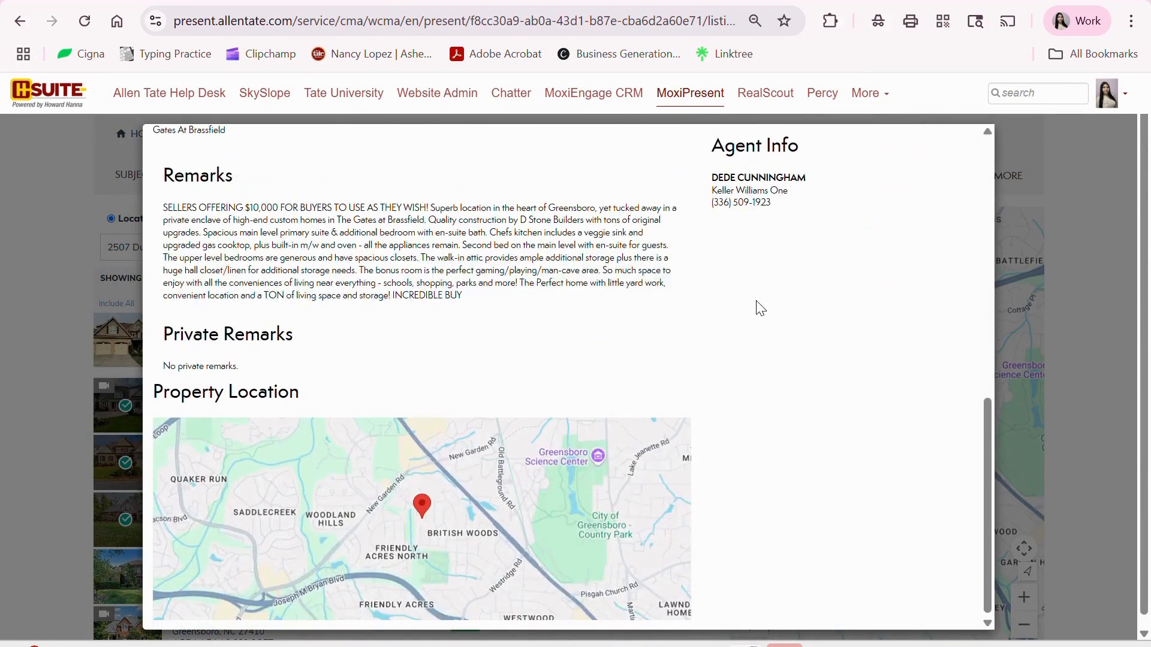
{"action": "scroll", "coordinate": [756, 303], "scroll_direction": "up", "scroll_amount": 10}
{"action": "scroll", "coordinate": [449, 339], "scroll_direction": "down", "scroll_amount": 5}
{"action": "scroll", "coordinate": [450, 341], "scroll_direction": "up", "scroll_amount": 5}
{"action": "left_click", "coordinate": [289, 526]}
{"action": "left_click", "coordinate": [431, 527]}
{"action": "scroll", "coordinate": [497, 395], "scroll_direction": "down", "scroll_amount": 5}
{"action": "scroll", "coordinate": [498, 393], "scroll_direction": "up", "scroll_amount": 8}
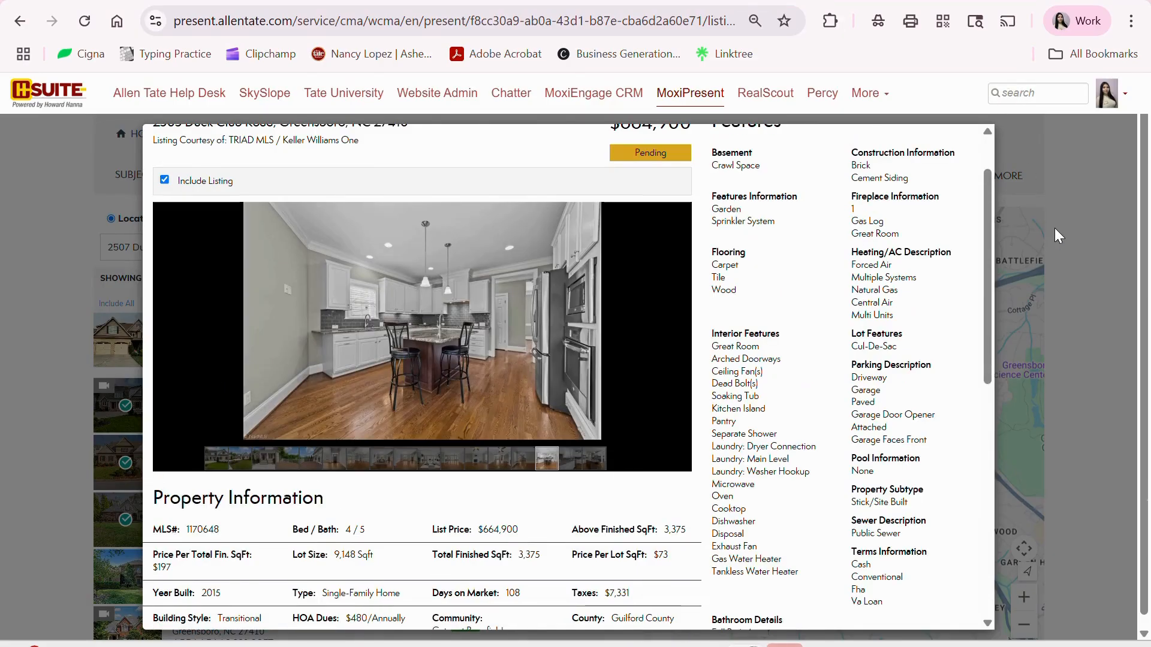
{"action": "left_click", "coordinate": [1059, 235]}
{"action": "scroll", "coordinate": [427, 459], "scroll_direction": "down", "scroll_amount": 5}
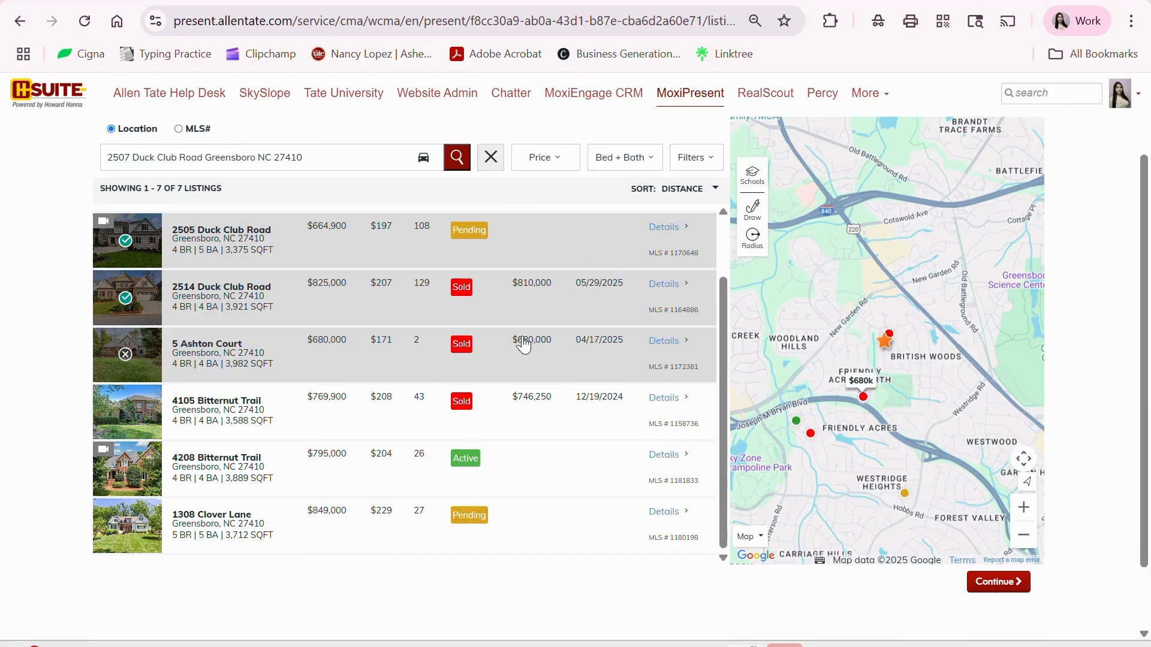
- Review the results and continue to the Display Order of the three chosen comparables
{"action": "scroll", "coordinate": [549, 378], "scroll_direction": "up", "scroll_amount": 3}
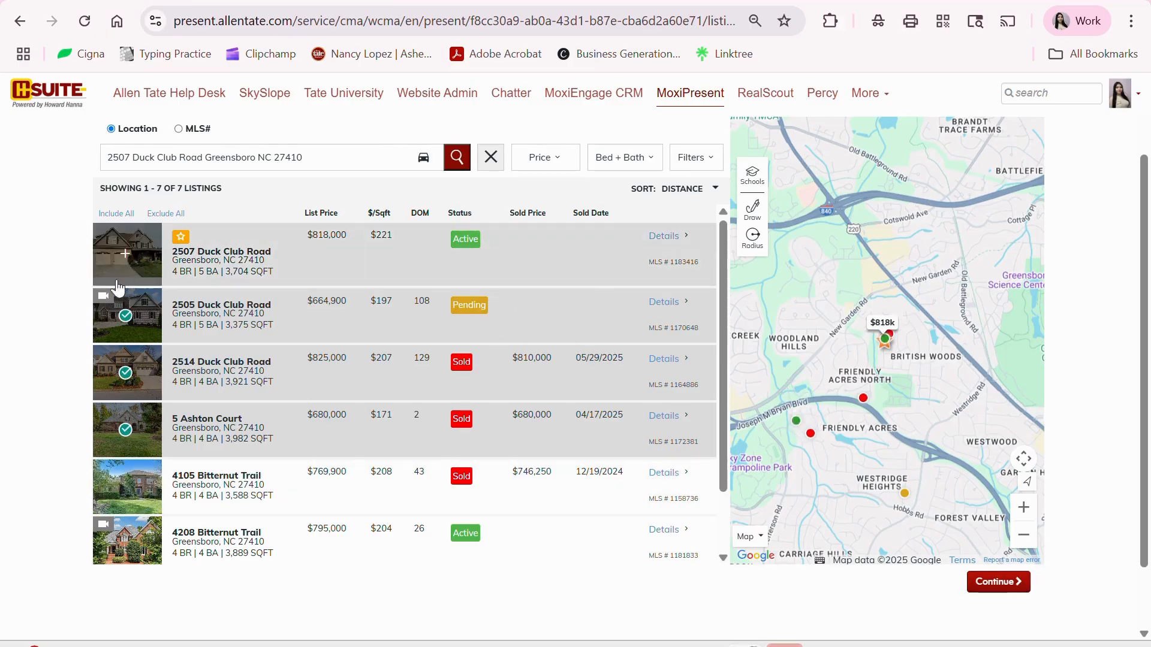
{"action": "left_click", "coordinate": [998, 583]}
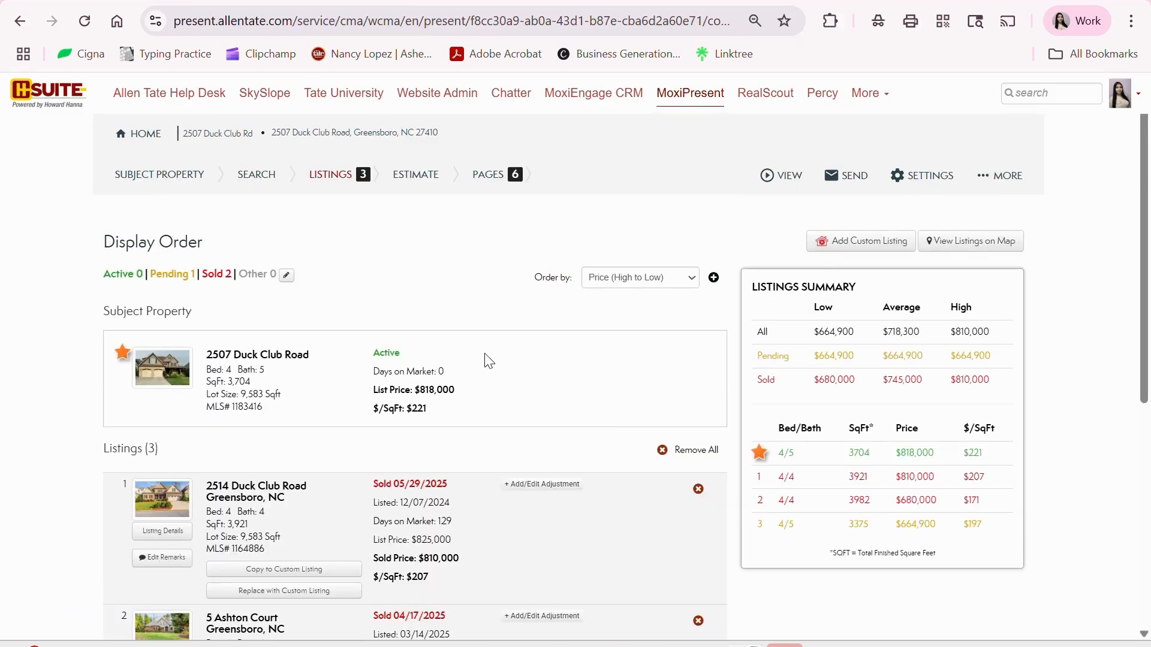
- Sort the three comparables by Days on Market
{"action": "scroll", "coordinate": [488, 360], "scroll_direction": "down", "scroll_amount": 3}
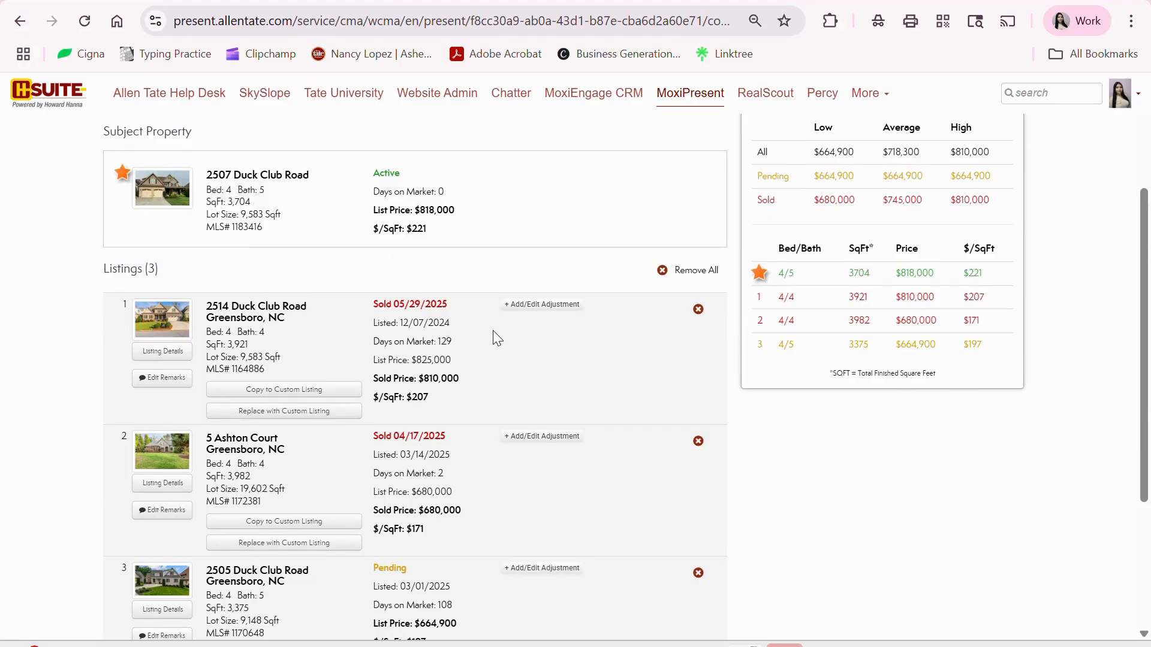
{"action": "scroll", "coordinate": [519, 419], "scroll_direction": "down", "scroll_amount": 4}
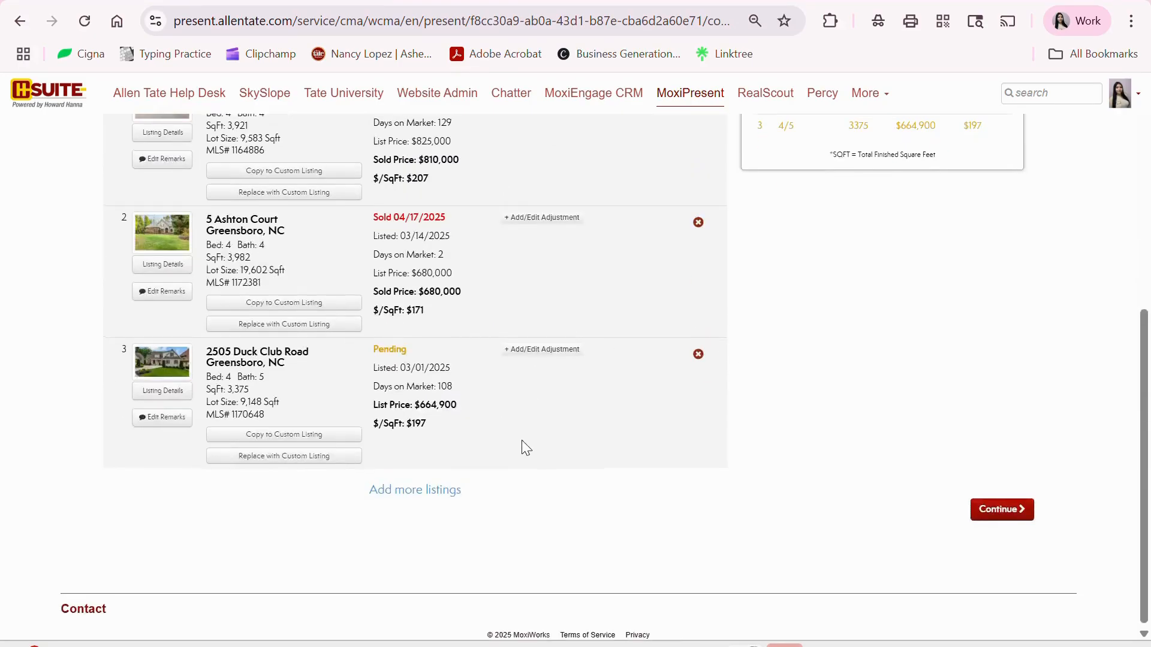
{"action": "scroll", "coordinate": [520, 440], "scroll_direction": "up", "scroll_amount": 3}
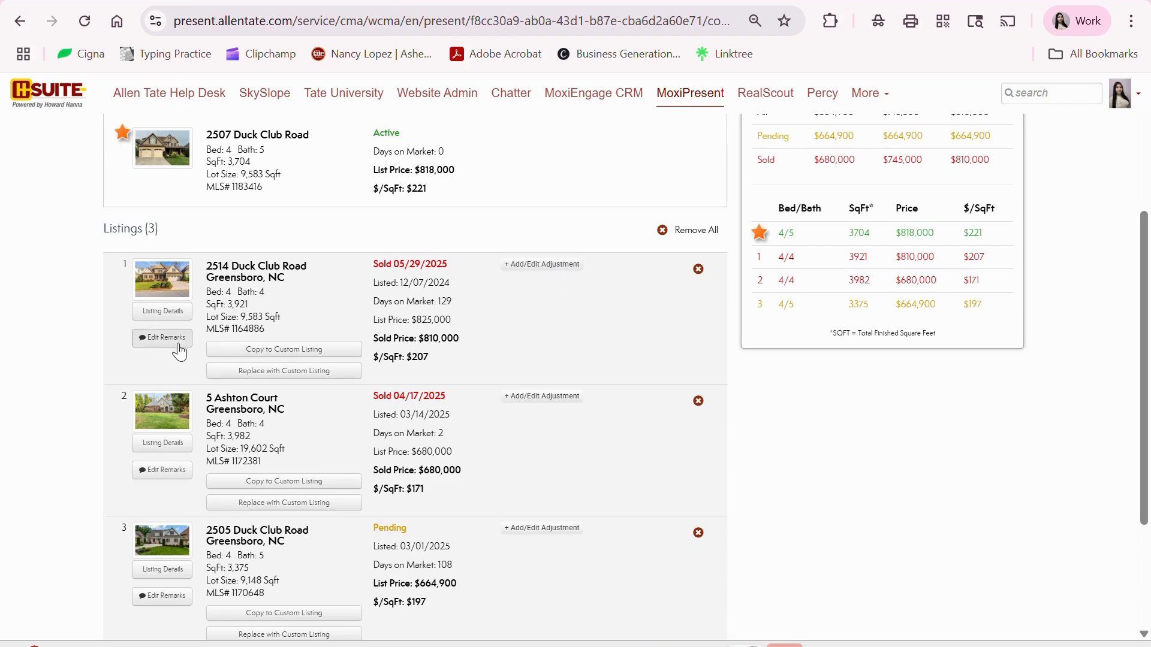
{"action": "scroll", "coordinate": [549, 502], "scroll_direction": "up", "scroll_amount": 4}
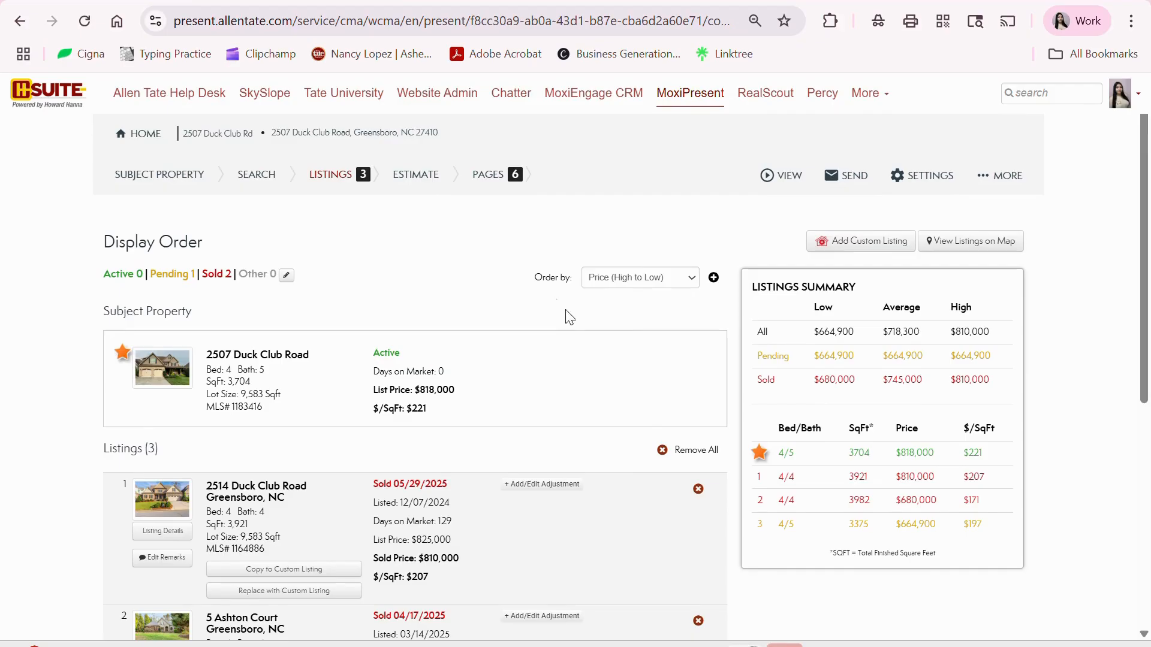
{"action": "left_click", "coordinate": [647, 290]}
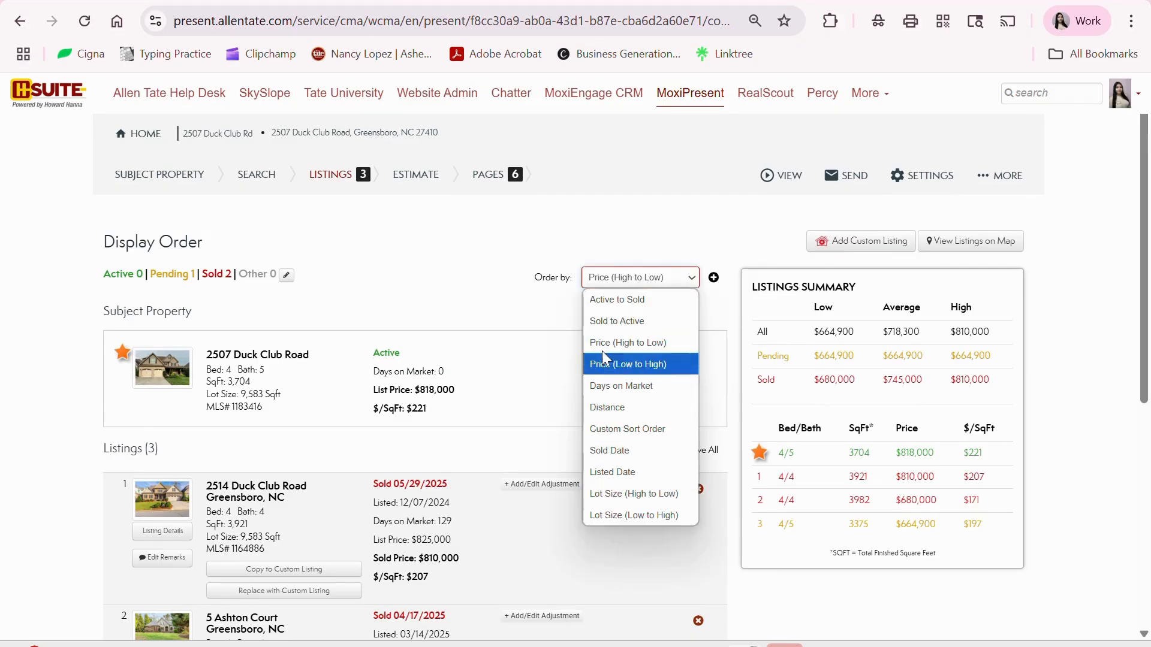
{"action": "left_click", "coordinate": [609, 386]}
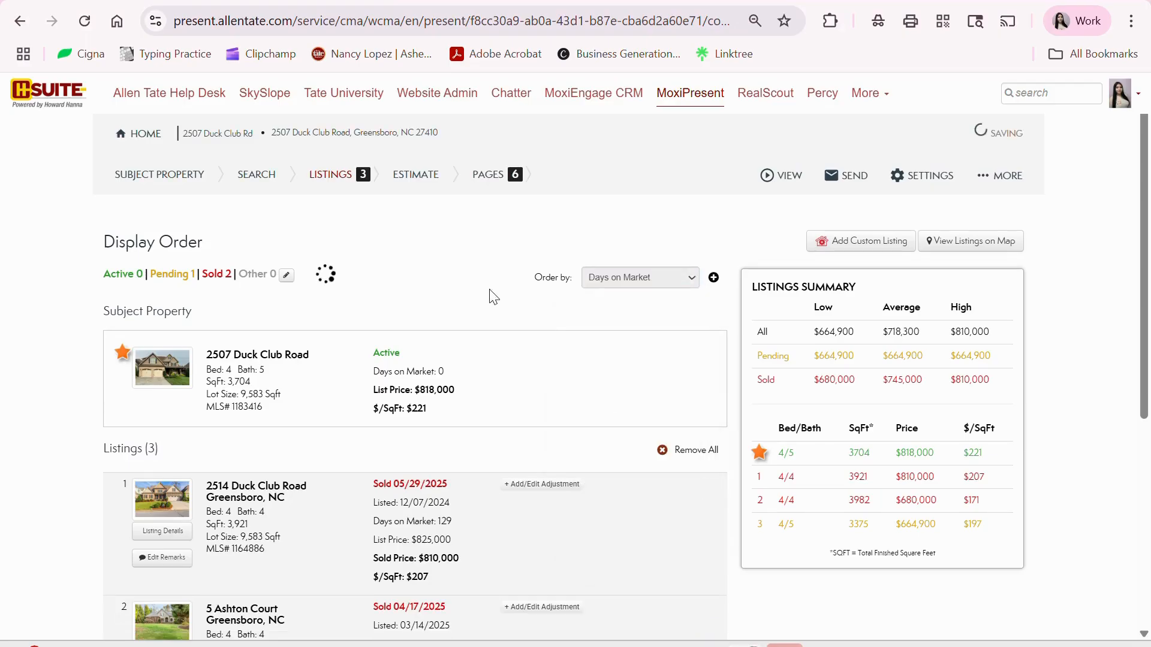
{"action": "scroll", "coordinate": [563, 339], "scroll_direction": "down", "scroll_amount": 3}
{"action": "scroll", "coordinate": [686, 346], "scroll_direction": "down", "scroll_amount": 5}
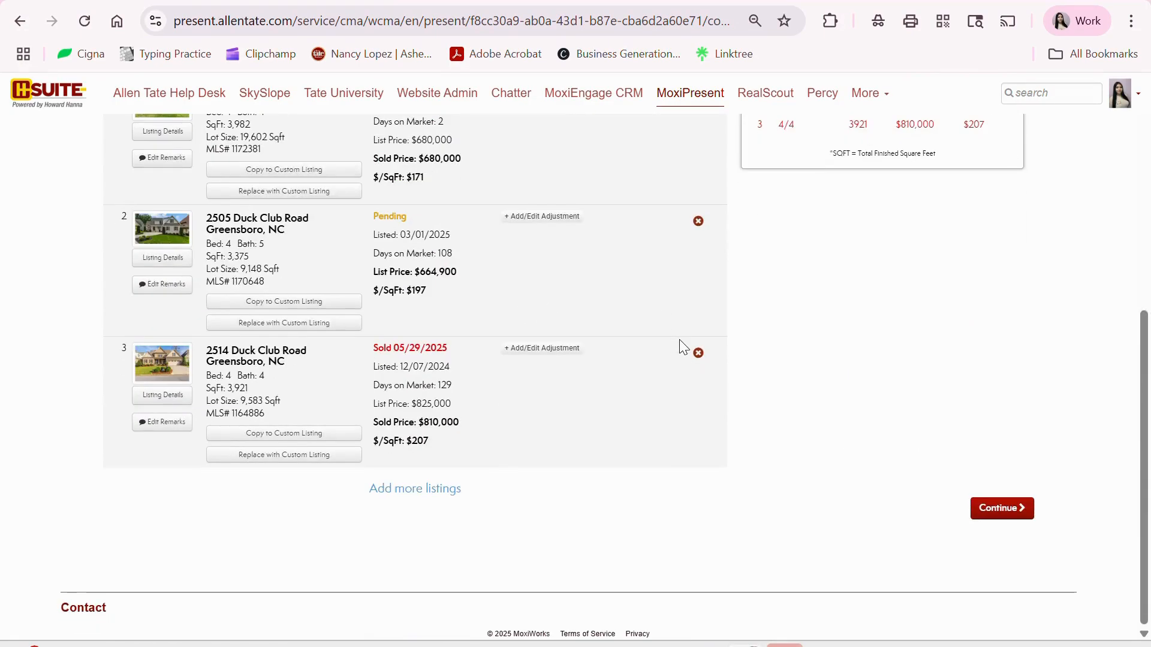
{"action": "scroll", "coordinate": [456, 386], "scroll_direction": "up", "scroll_amount": 5}
{"action": "scroll", "coordinate": [573, 329], "scroll_direction": "down", "scroll_amount": 5}
{"action": "scroll", "coordinate": [405, 372], "scroll_direction": "up", "scroll_amount": 4}
{"action": "scroll", "coordinate": [405, 372], "scroll_direction": "down", "scroll_amount": 5}
{"action": "scroll", "coordinate": [599, 380], "scroll_direction": "up", "scroll_amount": 3}
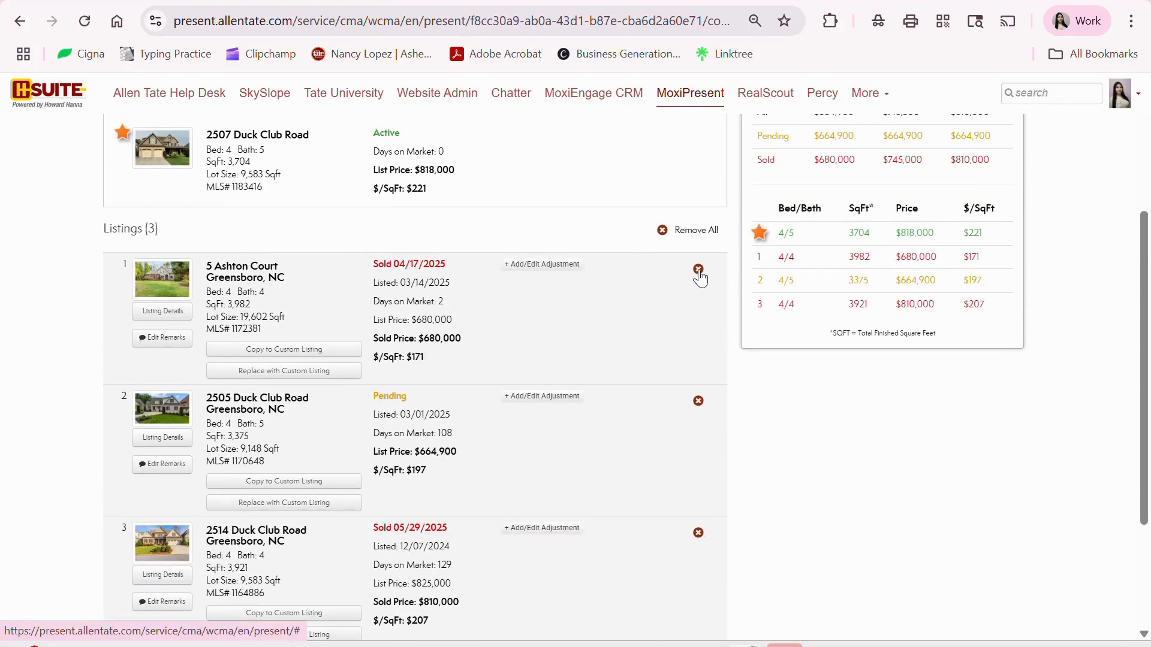
{"action": "scroll", "coordinate": [643, 345], "scroll_direction": "down", "scroll_amount": 3}
{"action": "scroll", "coordinate": [642, 382], "scroll_direction": "up", "scroll_amount": 5}
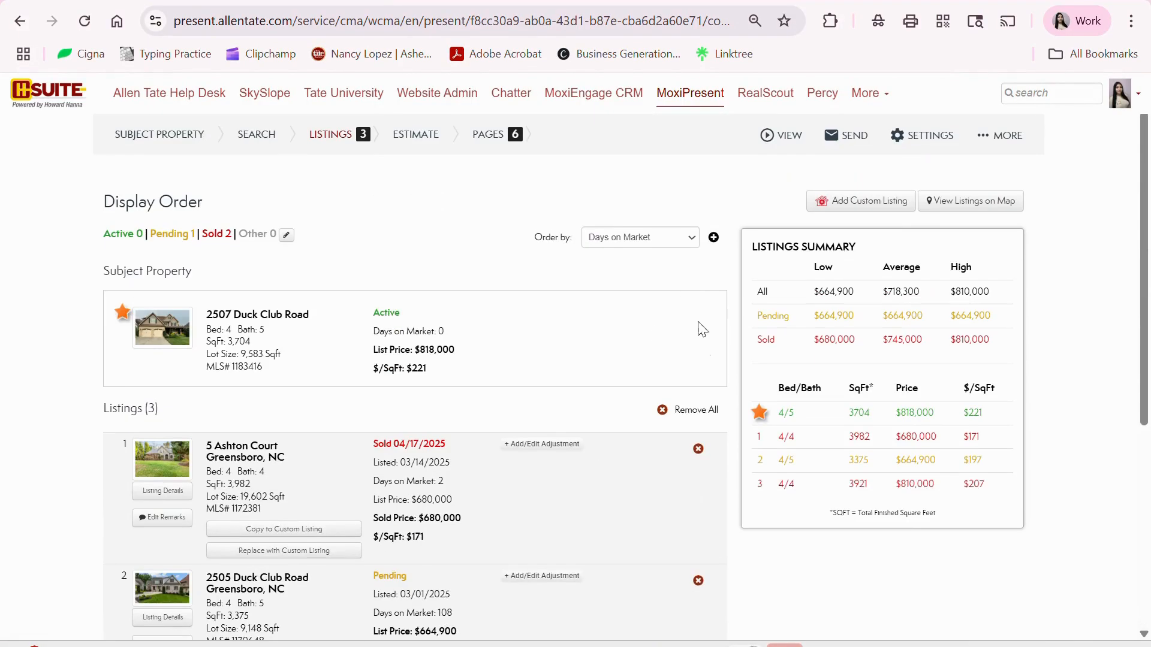
{"action": "scroll", "coordinate": [628, 416], "scroll_direction": "down", "scroll_amount": 5}
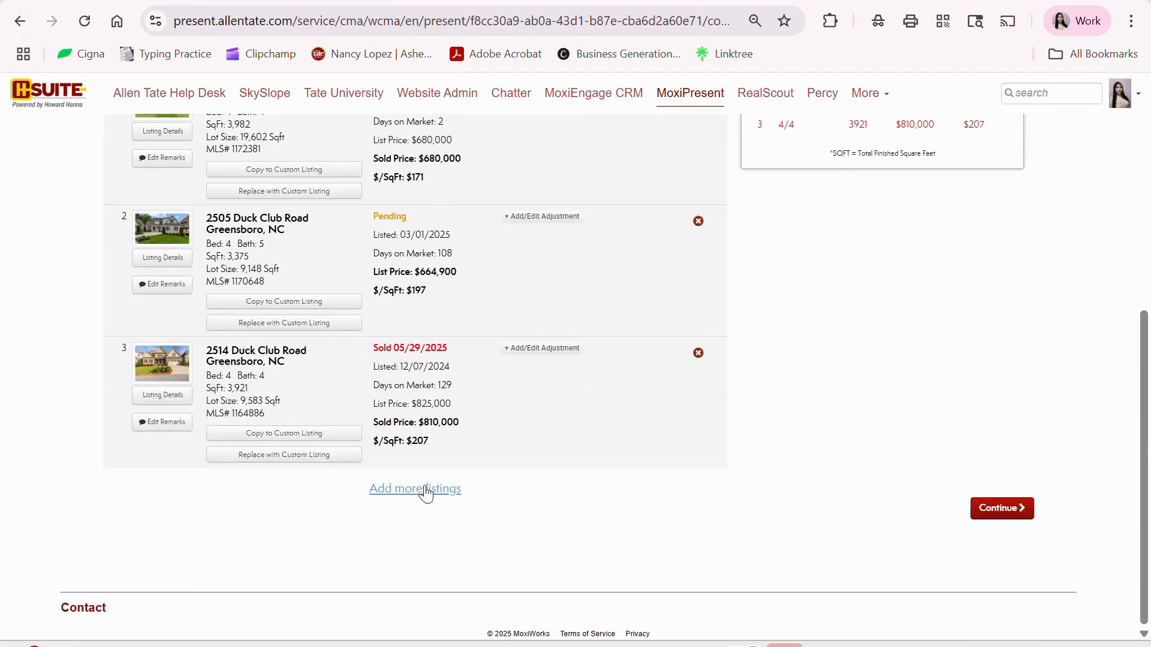
{"action": "scroll", "coordinate": [523, 355], "scroll_direction": "up", "scroll_amount": 4}
{"action": "scroll", "coordinate": [520, 349], "scroll_direction": "up", "scroll_amount": 2}
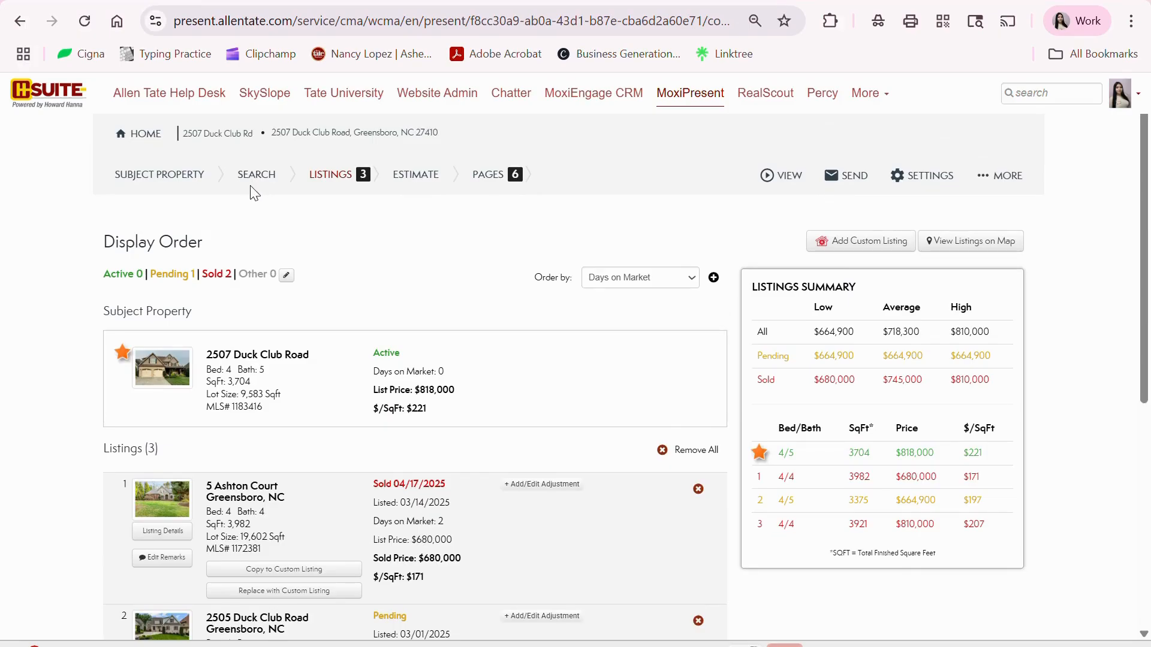
{"action": "scroll", "coordinate": [574, 429], "scroll_direction": "down", "scroll_amount": 6}
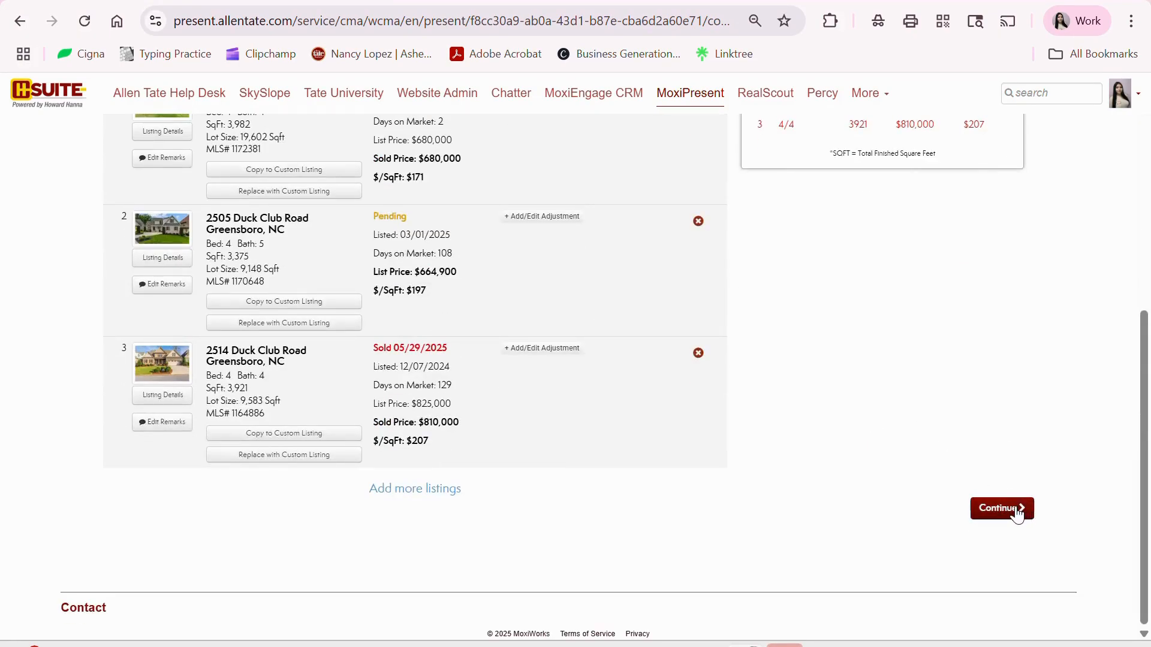
{"action": "left_click", "coordinate": [1017, 514]}
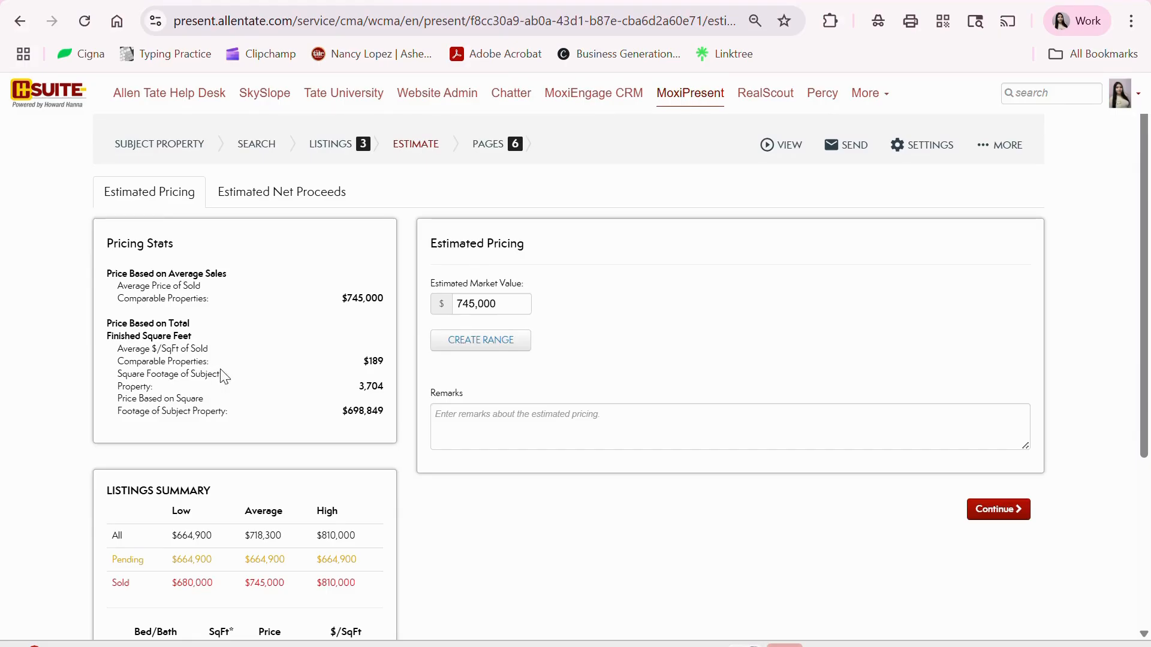
- Open Create Range for the $745,000 estimated market value and enter a 2% spread
{"action": "scroll", "coordinate": [411, 382], "scroll_direction": "down", "scroll_amount": 3}
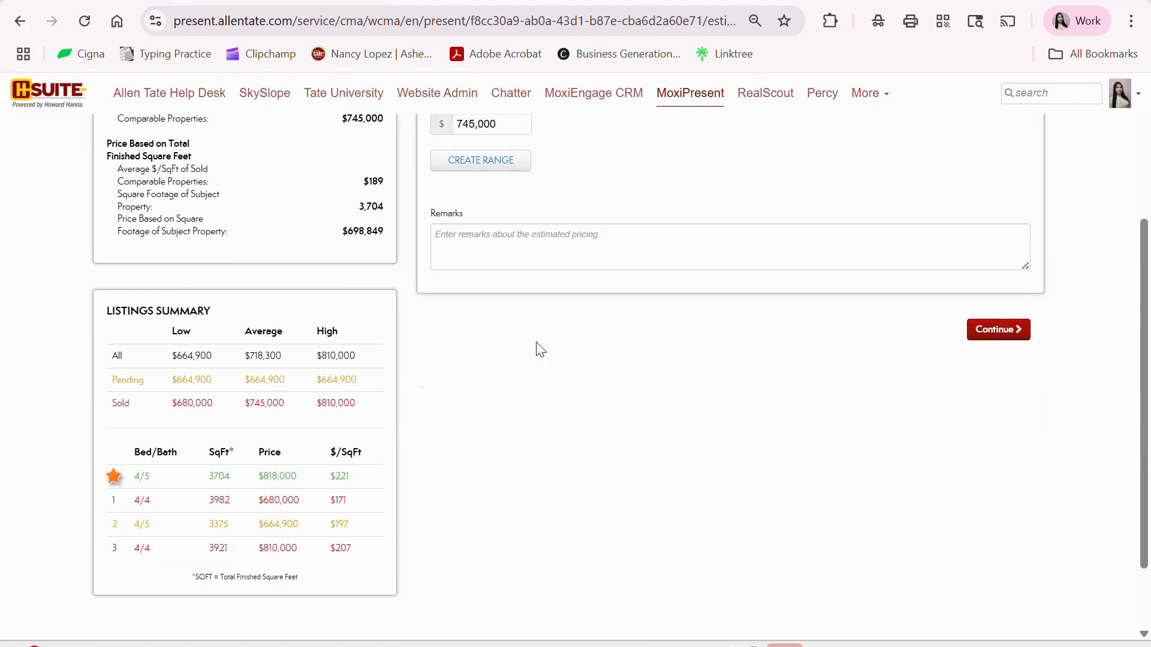
{"action": "scroll", "coordinate": [572, 250], "scroll_direction": "up", "scroll_amount": 1}
{"action": "scroll", "coordinate": [573, 250], "scroll_direction": "up", "scroll_amount": 3}
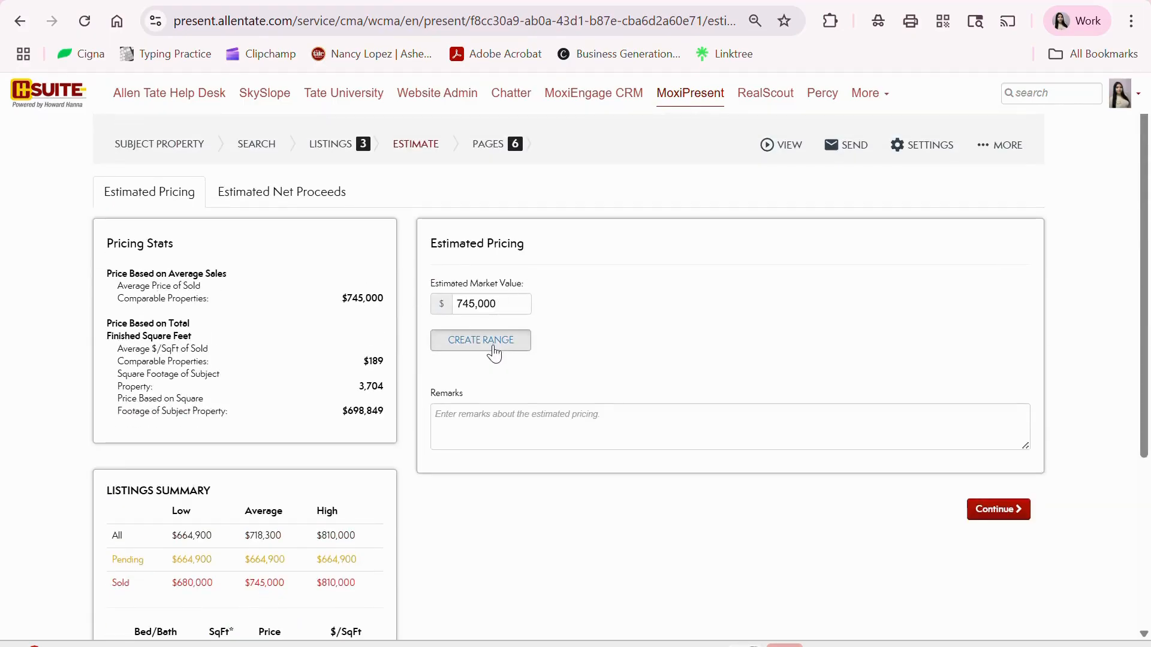
{"action": "left_click", "coordinate": [491, 348]}
{"action": "left_click", "coordinate": [393, 229]}
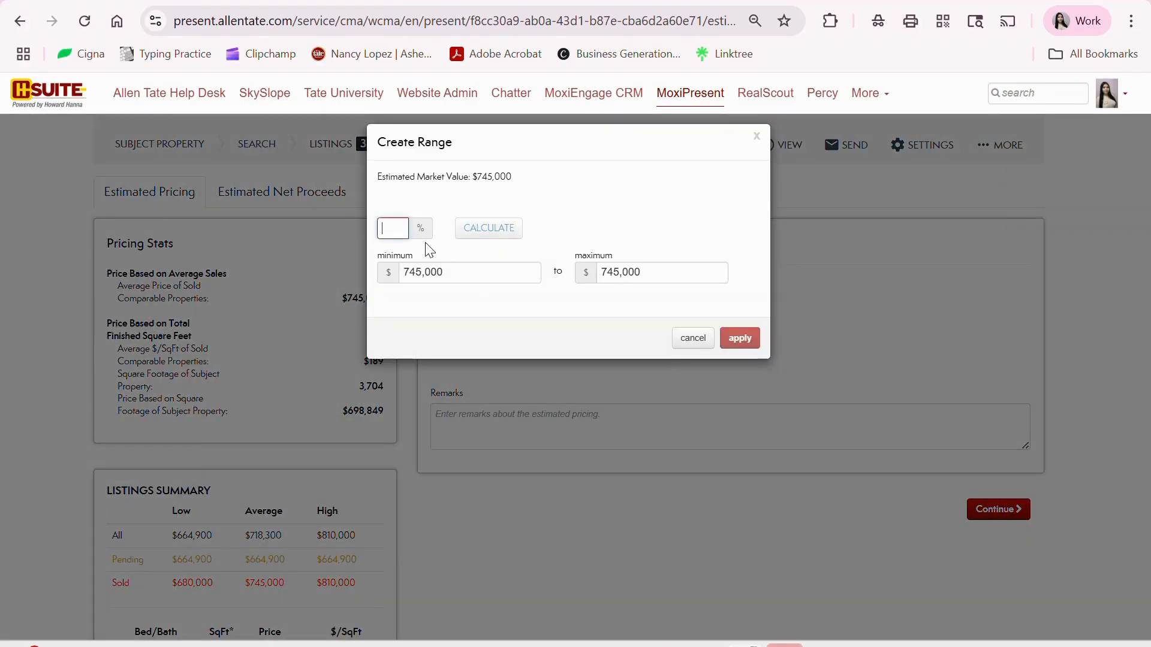
- Calculate the range, then replace it with $750,000 minimum and $780,000 maximum and apply
{"action": "left_click", "coordinate": [484, 234]}
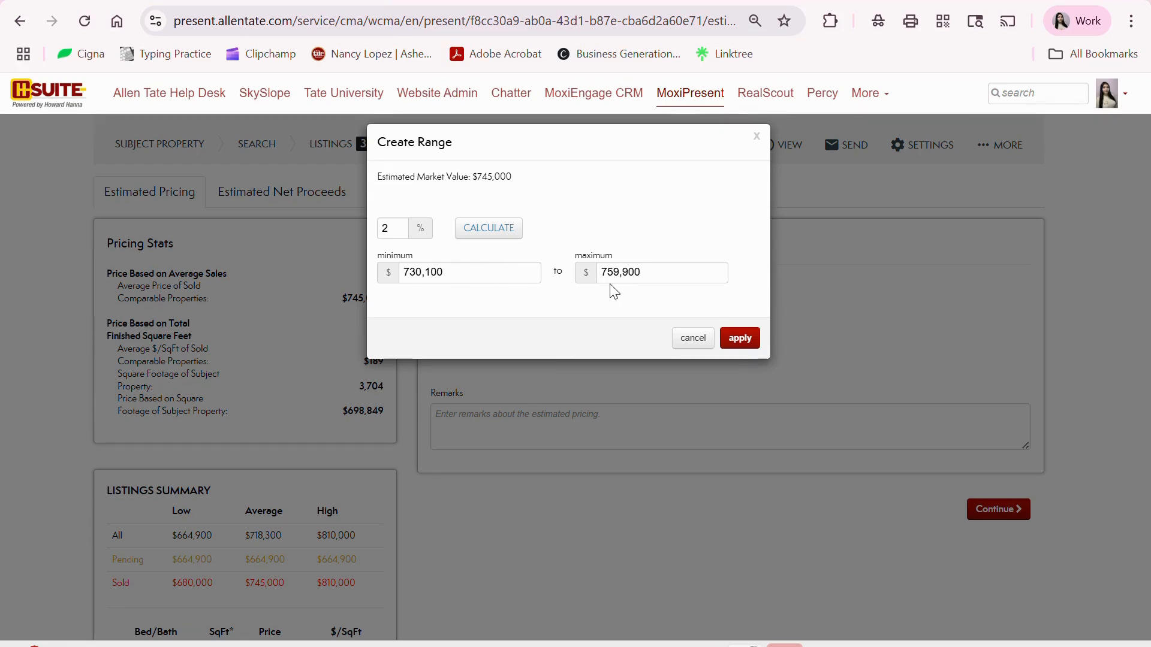
{"action": "left_click_drag", "start_coordinate": [501, 271], "coordinate": [411, 282]}
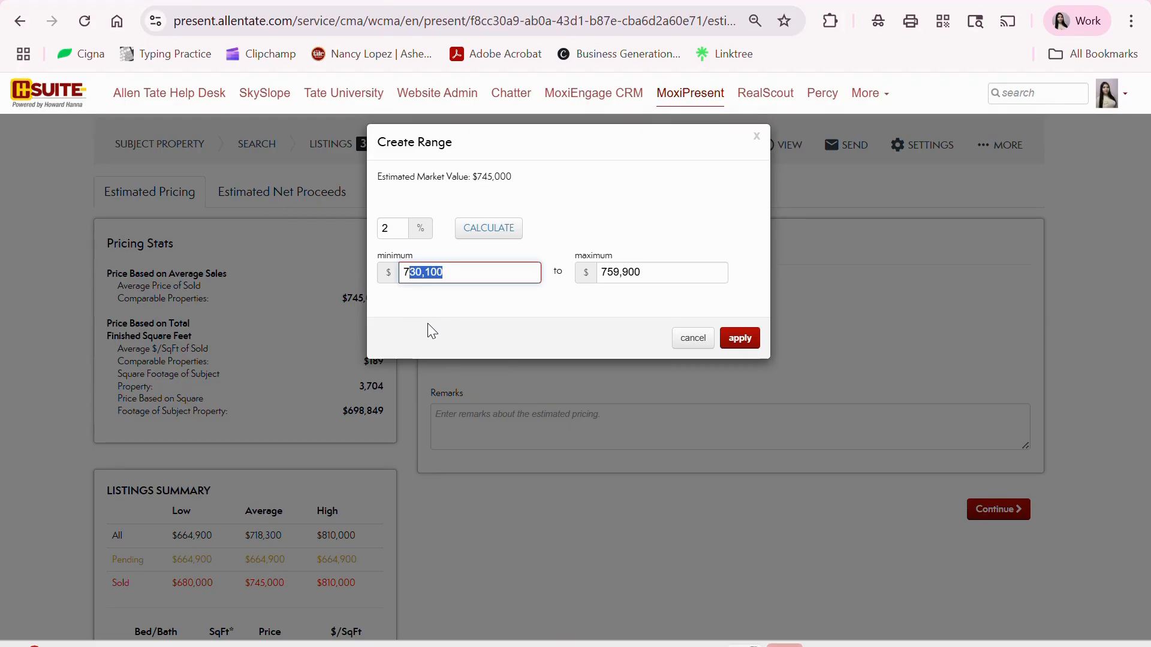
{"action": "double_click", "coordinate": [481, 275]}
{"action": "key", "text": "BackSpace"}
{"action": "double_click", "coordinate": [647, 271]}
{"action": "key", "text": "BackSpace"}
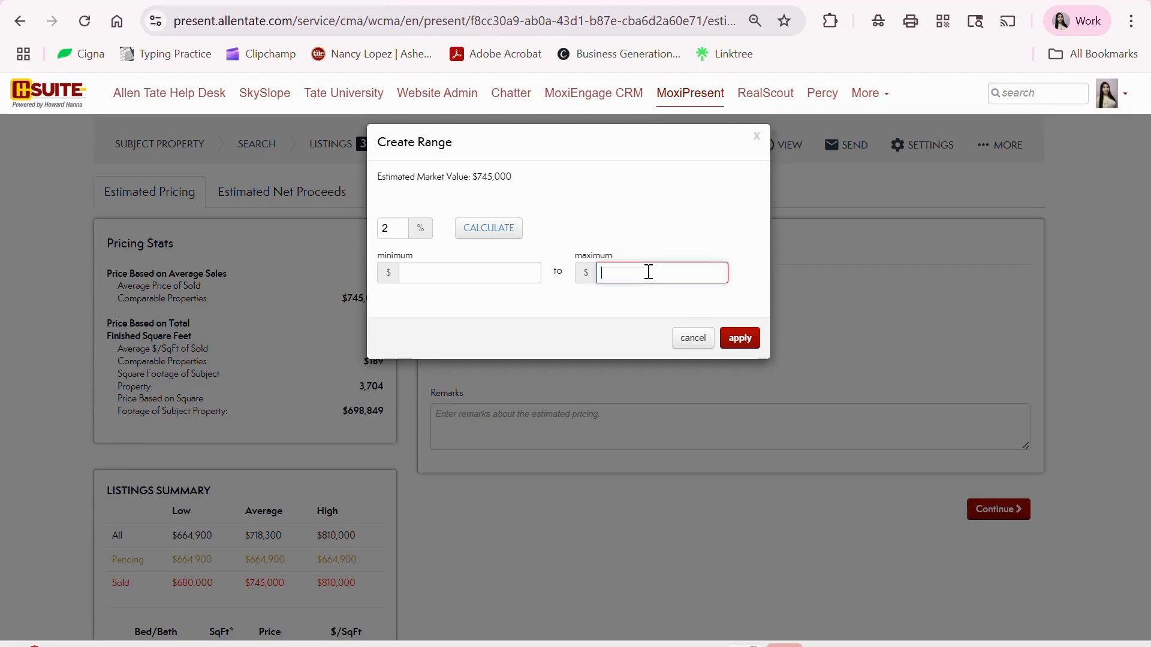
{"action": "left_click", "coordinate": [511, 270]}
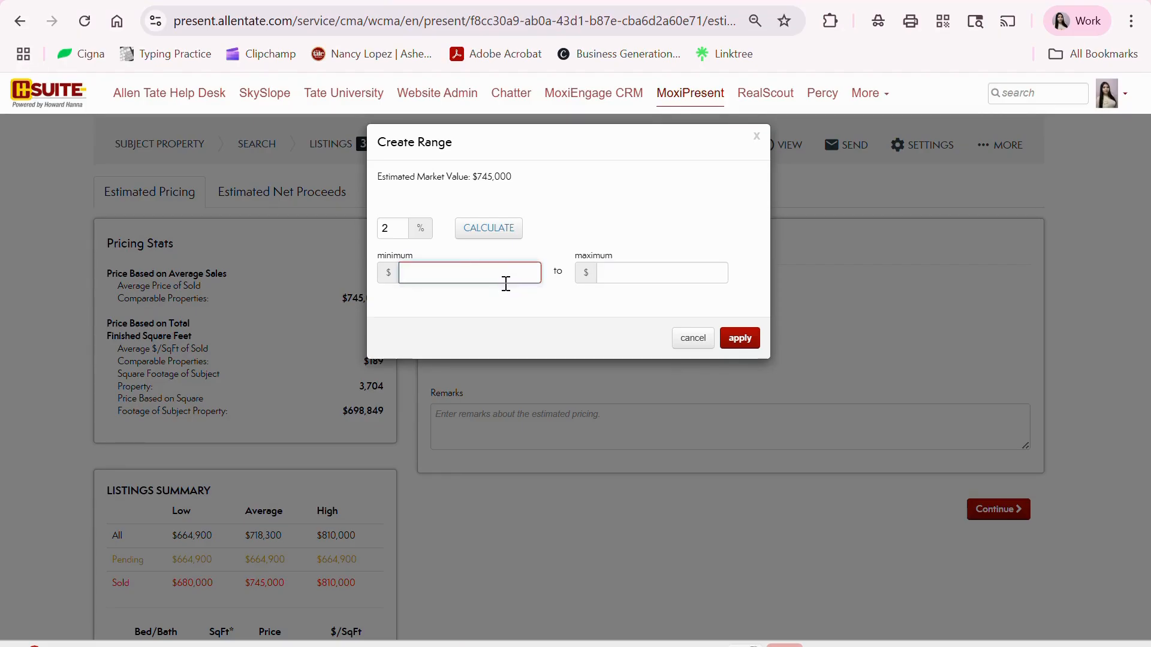
{"action": "type", "text": "750"}
{"action": "left_click", "coordinate": [617, 273]}
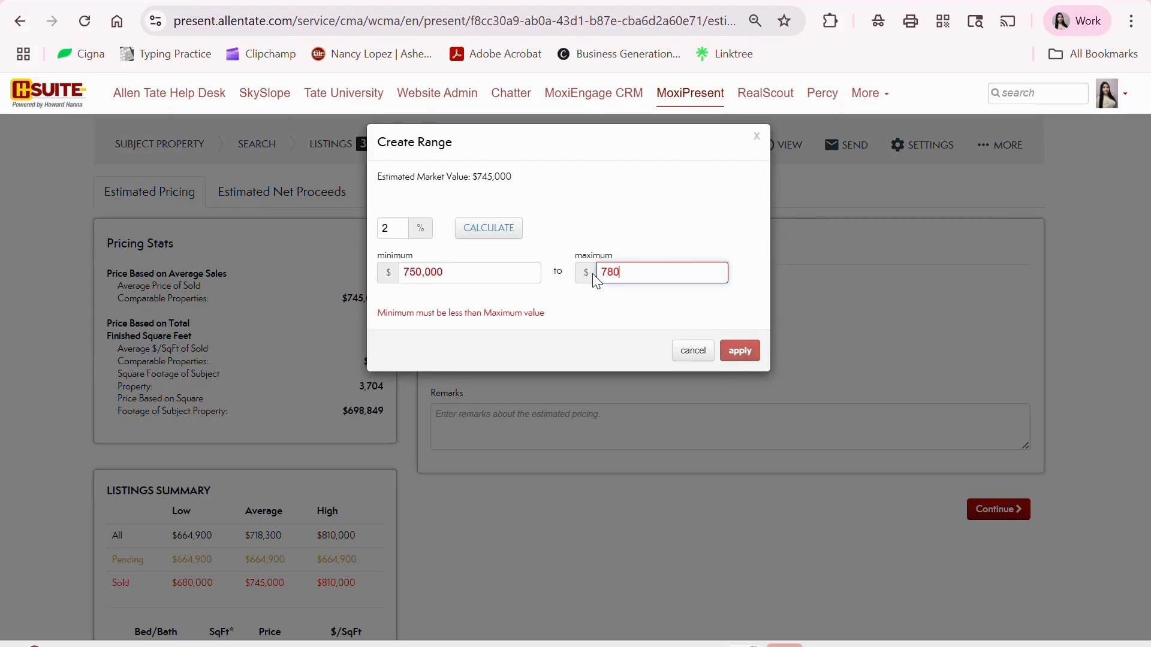
{"action": "type", "text": "780,000"}
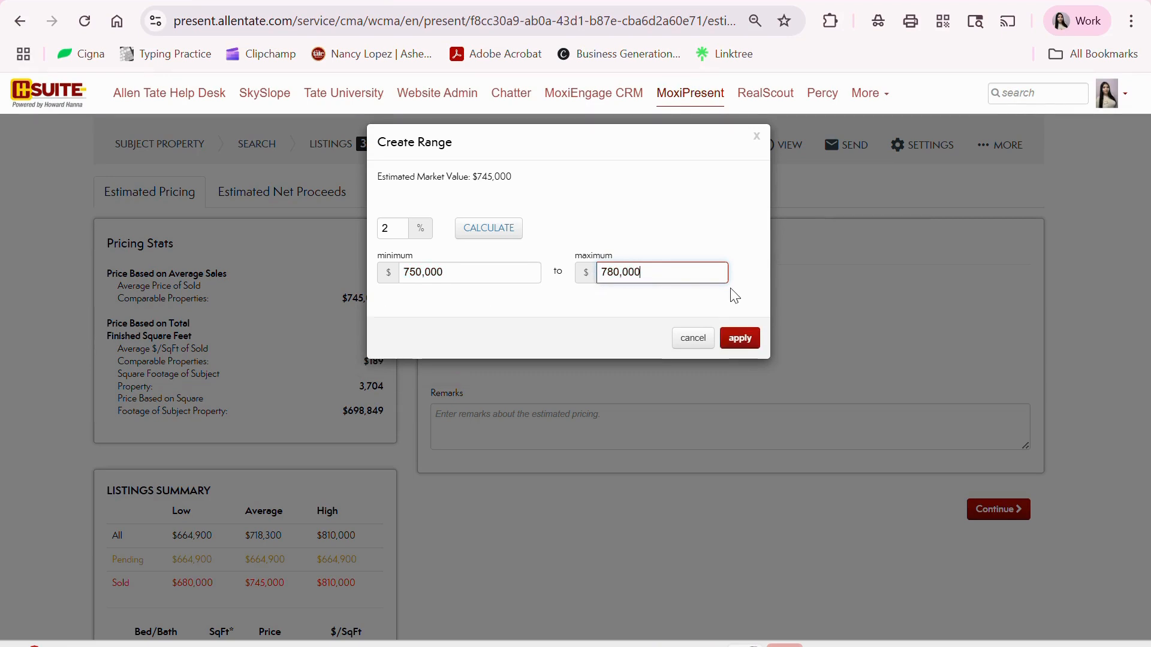
{"action": "left_click", "coordinate": [741, 352]}
{"action": "left_click", "coordinate": [609, 432]}
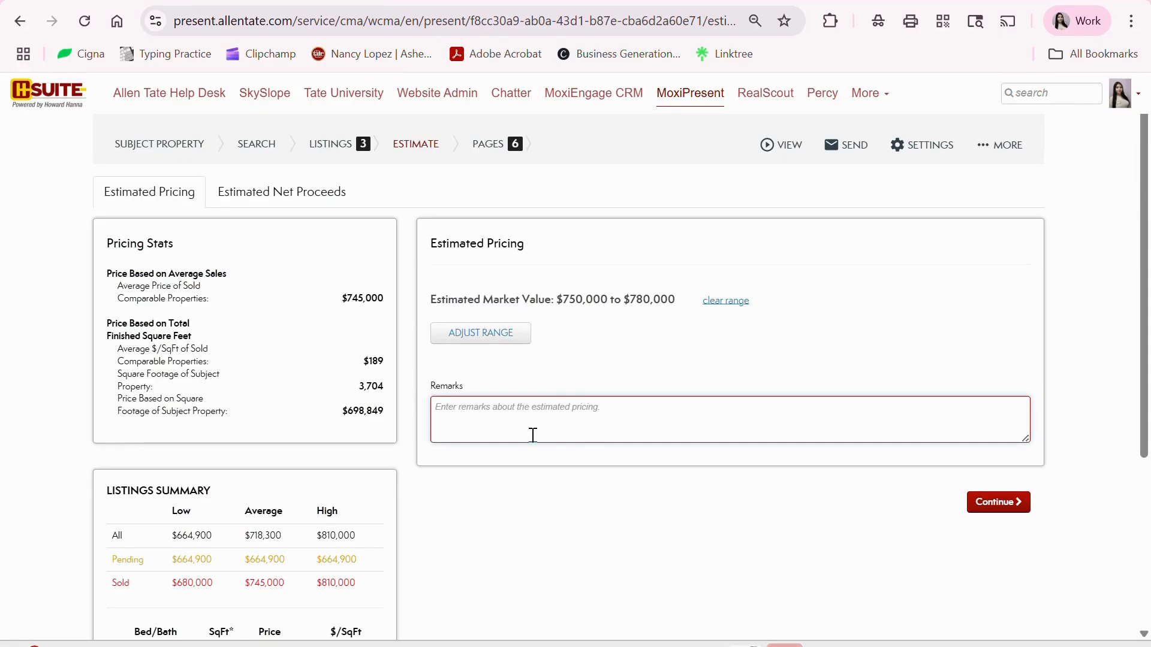
- Write a remark justifying the range by neighborhood trends, unique features, recent updates and location
{"action": "type", "text": "Price ran"}
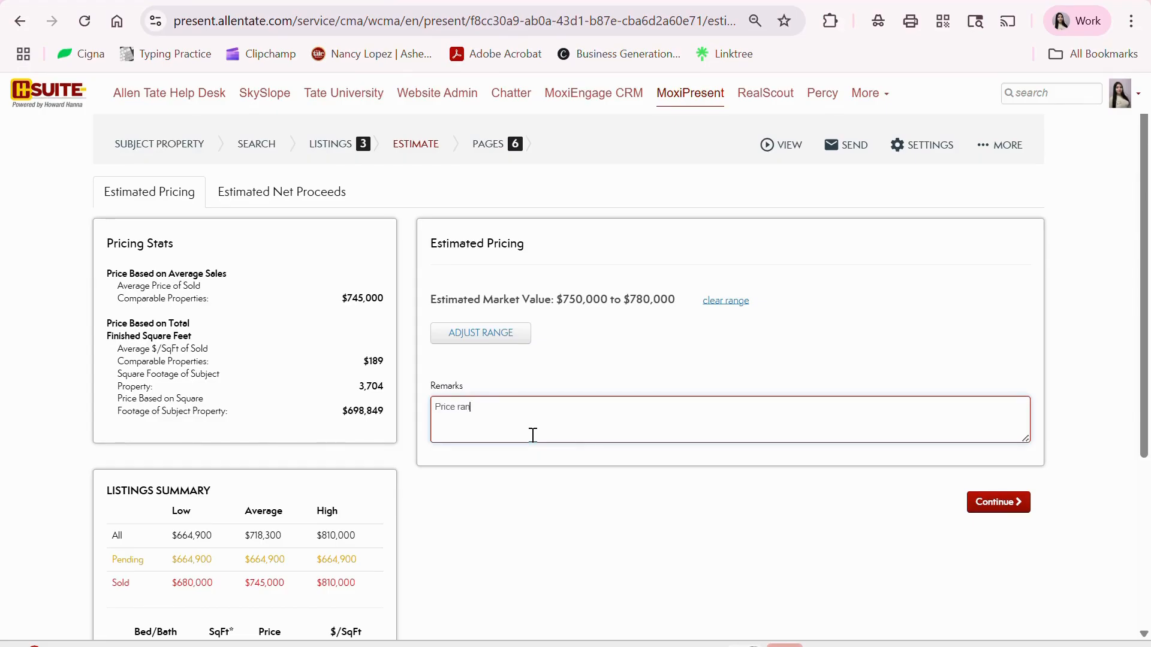
{"action": "type", "text": "ge selected based on"}
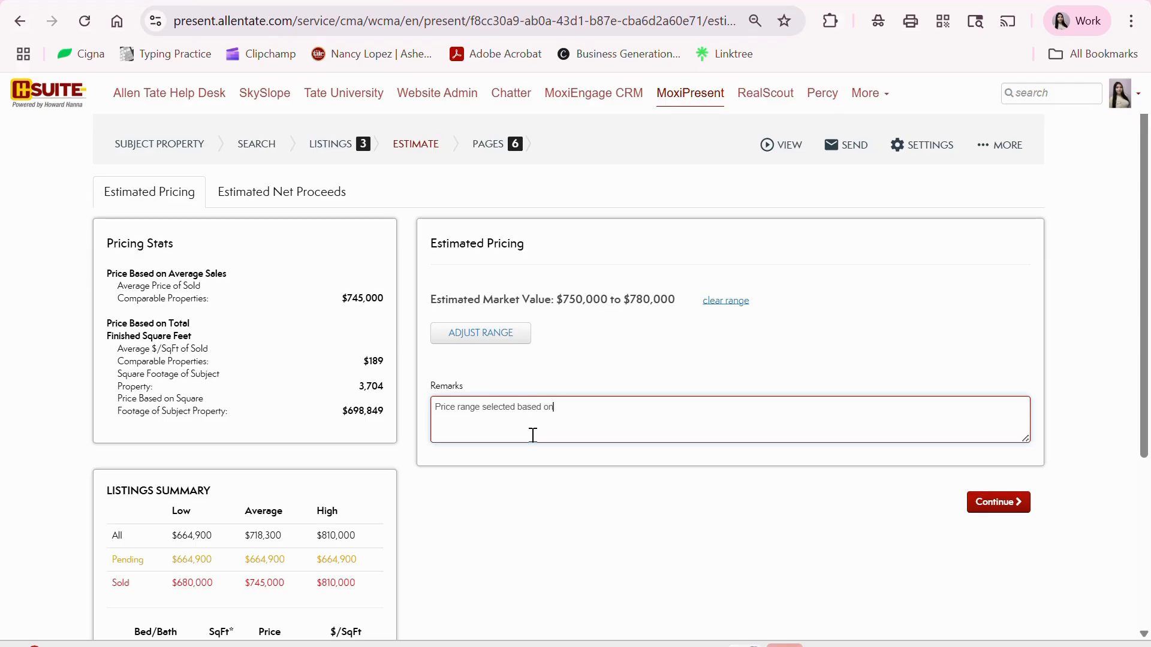
{"action": "type", "text": " recent neighborhood market trends, unique property features, recent updates and location."}
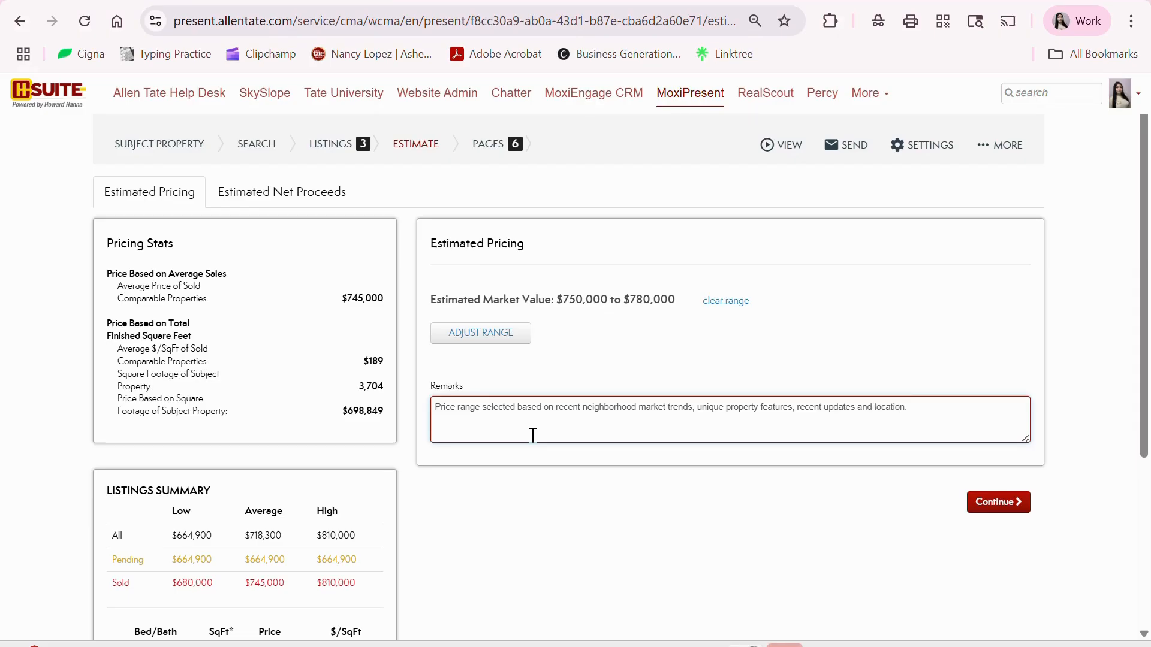
{"action": "left_click", "coordinate": [549, 218]}
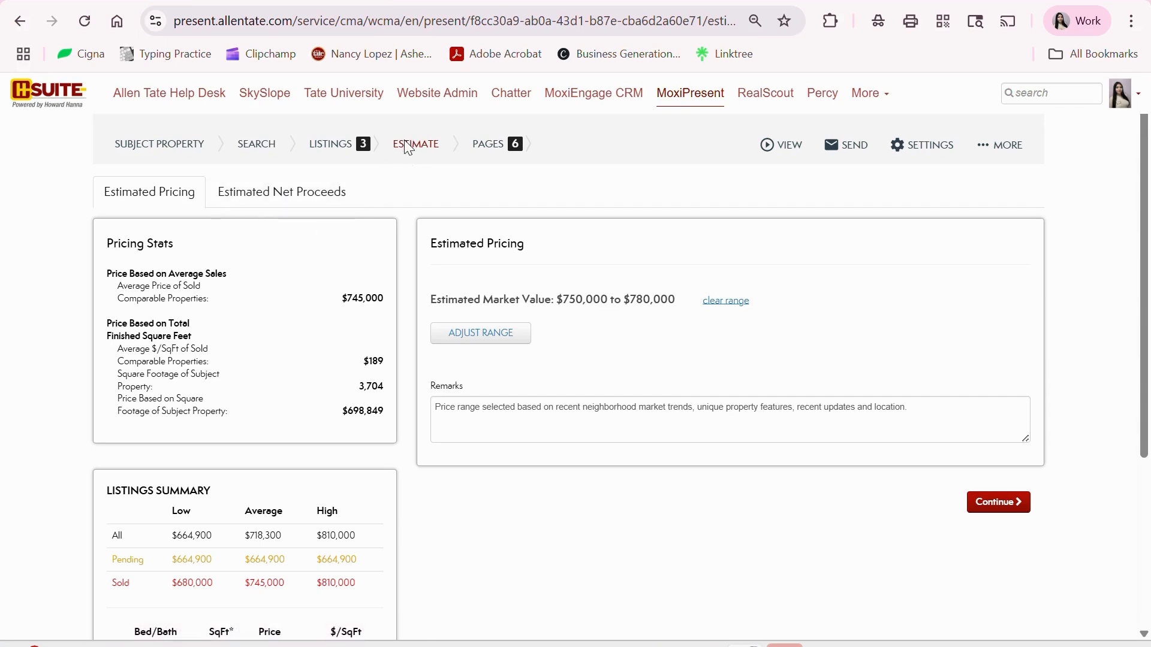
{"action": "left_click", "coordinate": [243, 201]}
- Enter a $758,500 estimated seller price and a $153,789 first mortgage payoff
{"action": "scroll", "coordinate": [721, 380], "scroll_direction": "down", "scroll_amount": 1}
{"action": "left_click", "coordinate": [621, 282]}
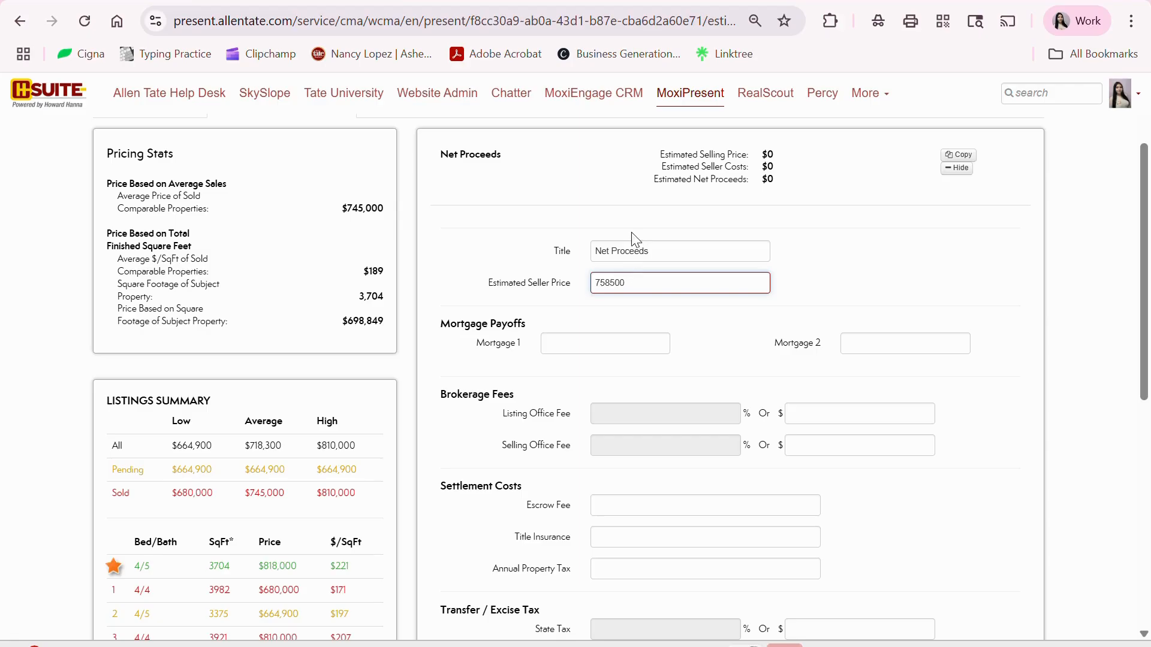
{"action": "left_click", "coordinate": [615, 343]}
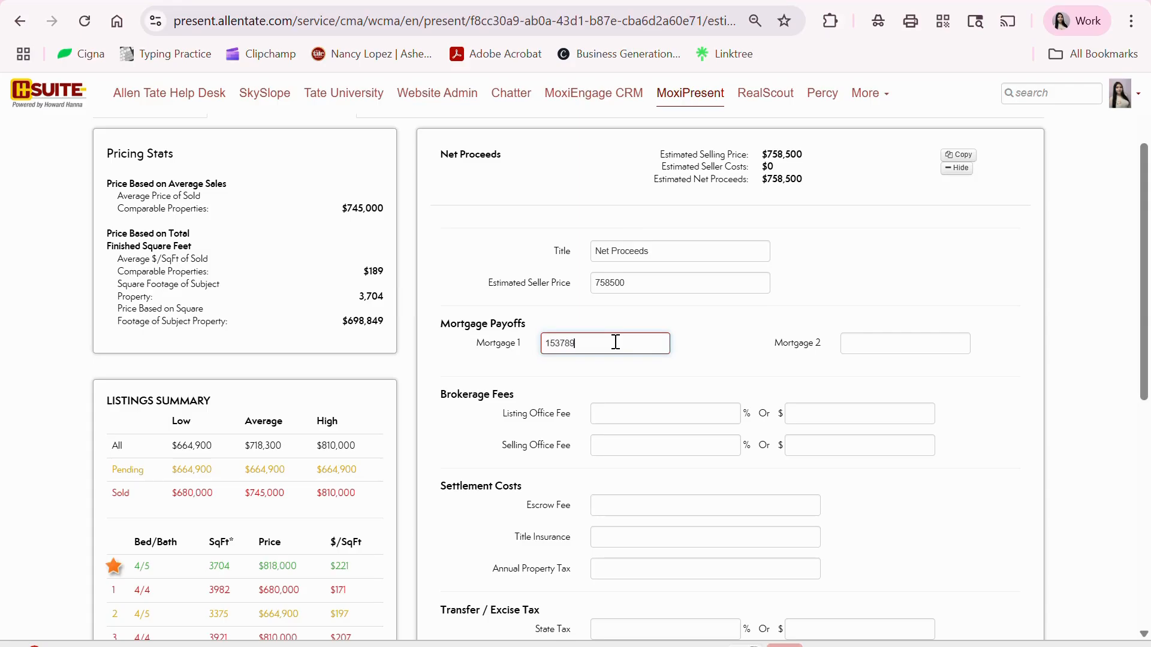
{"action": "left_click", "coordinate": [634, 378]}
- Set both the listing and selling office fees to 3%
{"action": "scroll", "coordinate": [665, 385], "scroll_direction": "down", "scroll_amount": 2}
{"action": "left_click", "coordinate": [656, 332]}
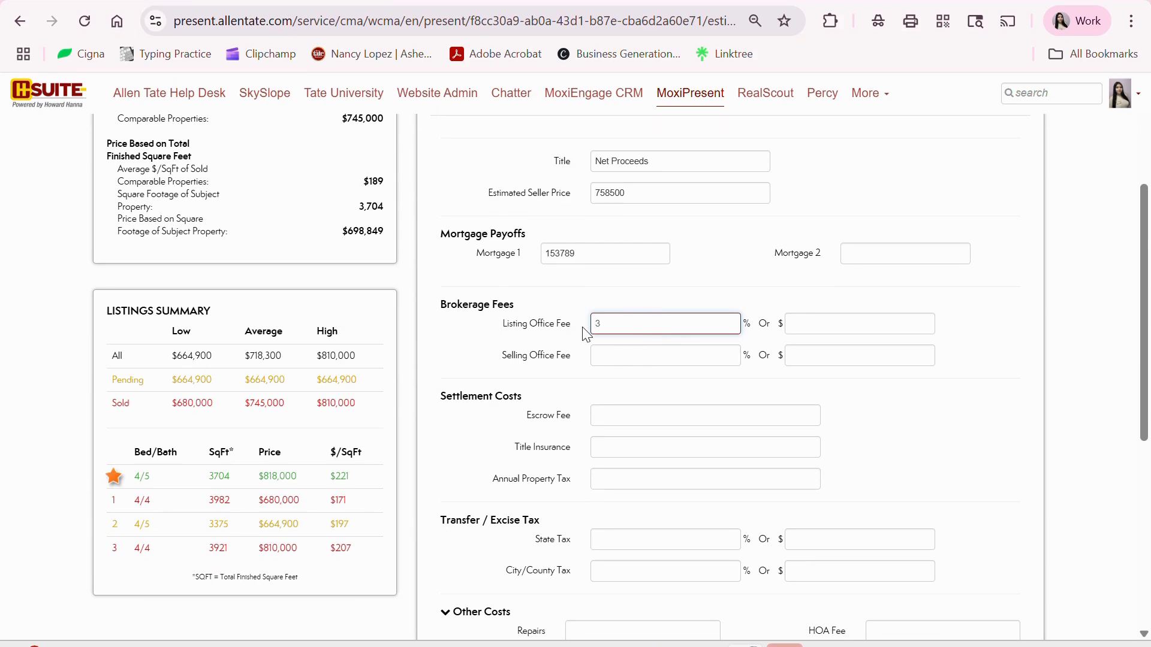
{"action": "left_click", "coordinate": [607, 359]}
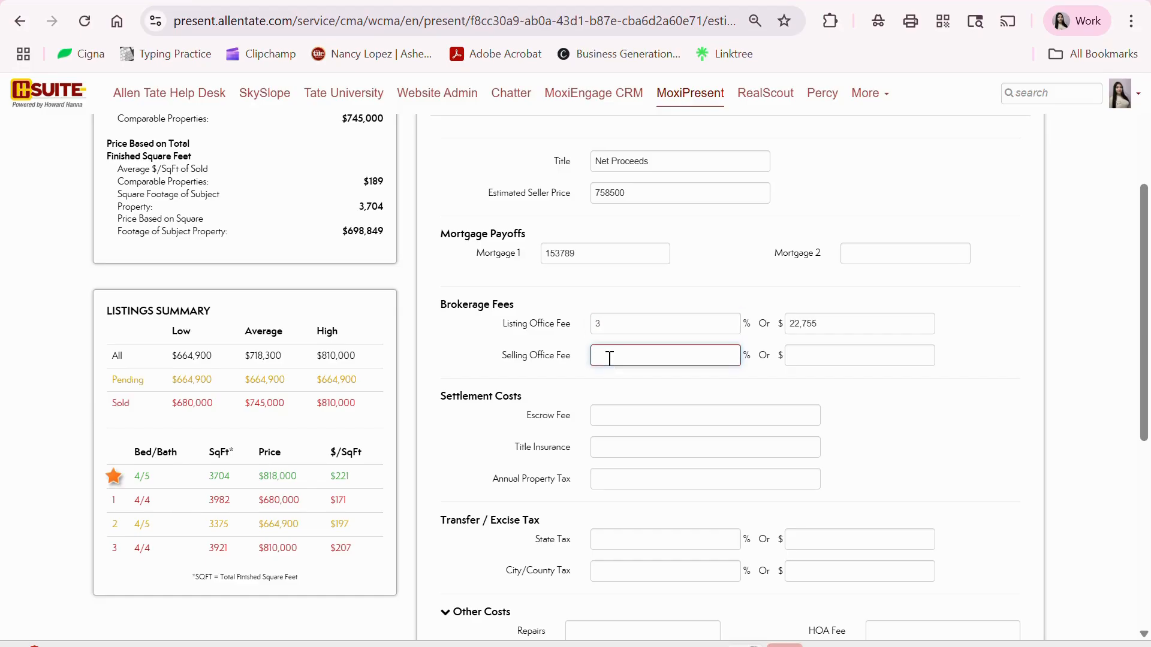
{"action": "type", "text": "3"}
{"action": "left_click", "coordinate": [686, 396]}
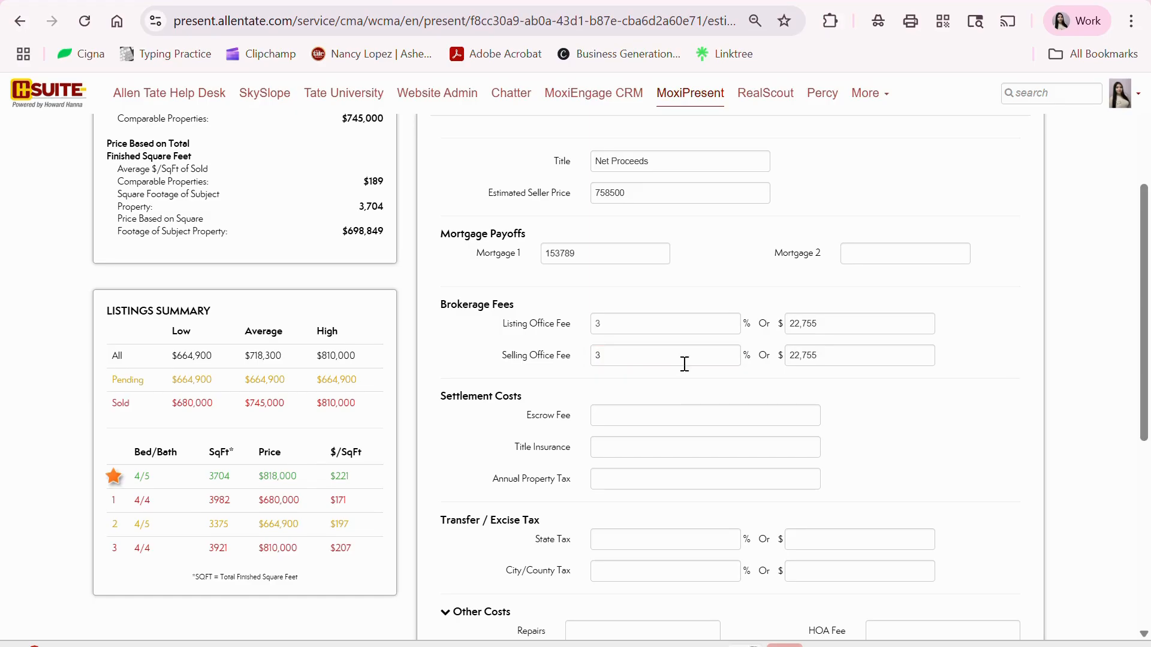
{"action": "scroll", "coordinate": [684, 371], "scroll_direction": "down", "scroll_amount": 1}
- Enter escrow fee 3000, property tax 3,647, HOA fee 465 and a $295 Brokerage Fee custom cost
{"action": "left_click", "coordinate": [681, 325]}
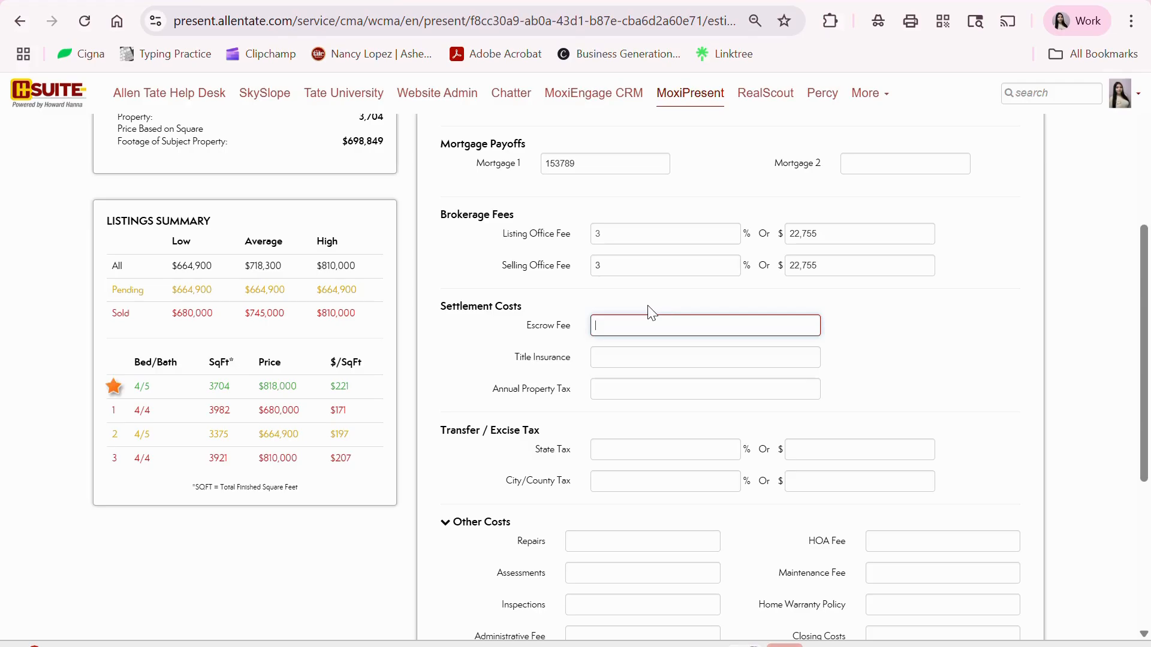
{"action": "left_click", "coordinate": [643, 396]}
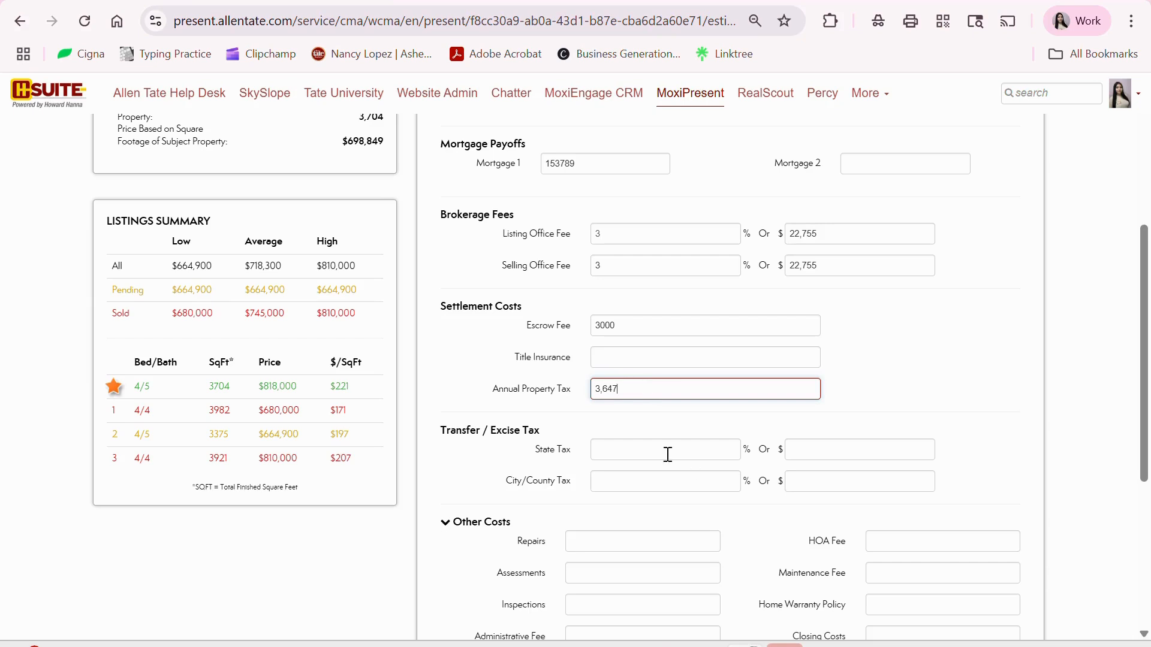
{"action": "scroll", "coordinate": [661, 500], "scroll_direction": "down", "scroll_amount": 3}
{"action": "left_click", "coordinate": [919, 356]}
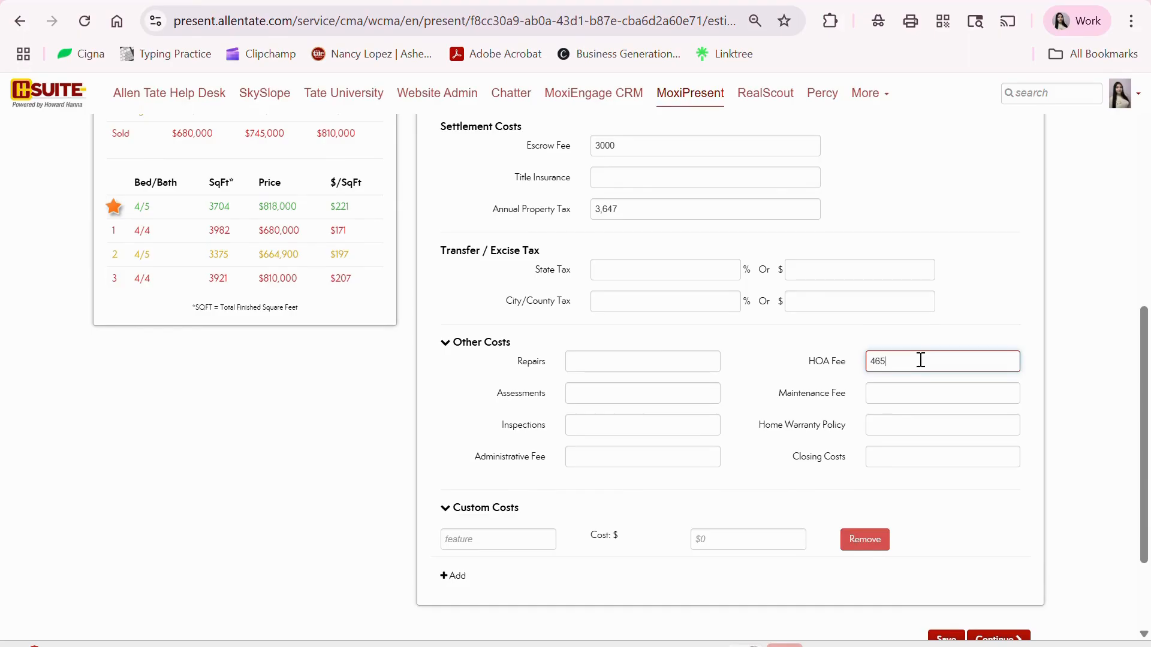
{"action": "left_click", "coordinate": [517, 533]}
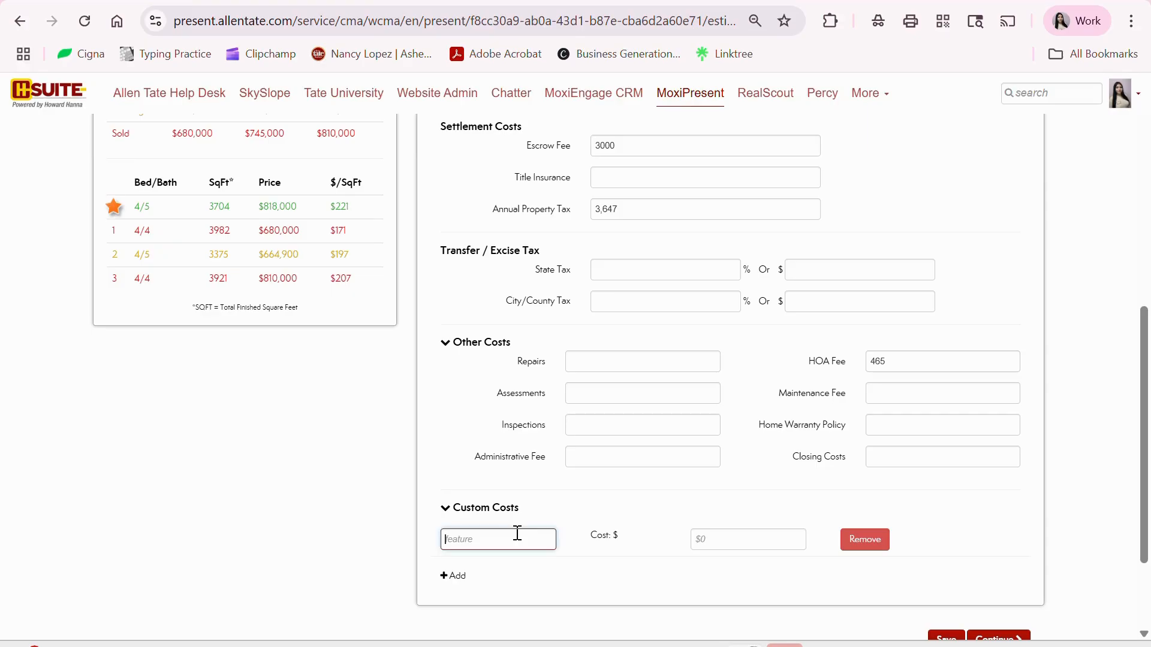
{"action": "type", "text": "Brokerage Fee"}
{"action": "left_click", "coordinate": [731, 541]}
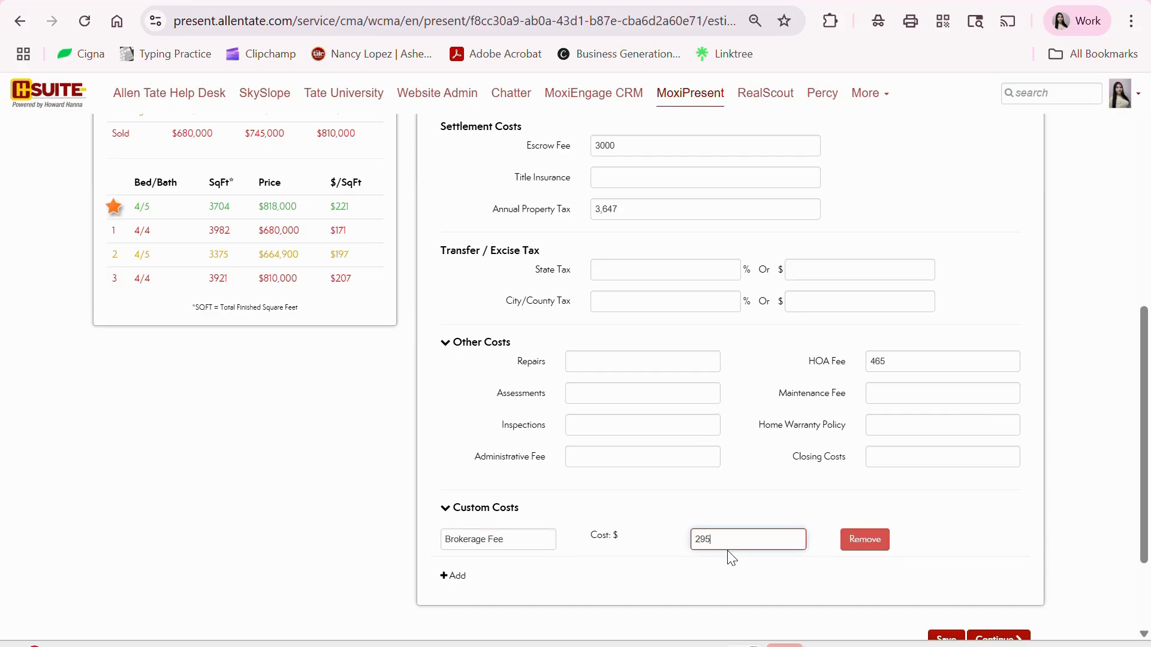
{"action": "left_click", "coordinate": [727, 503]}
- Enter 24689 closing costs and continue to the presentation's Cover Page
{"action": "left_click", "coordinate": [909, 462]}
{"action": "type", "text": "24689"}
{"action": "left_click", "coordinate": [898, 556]}
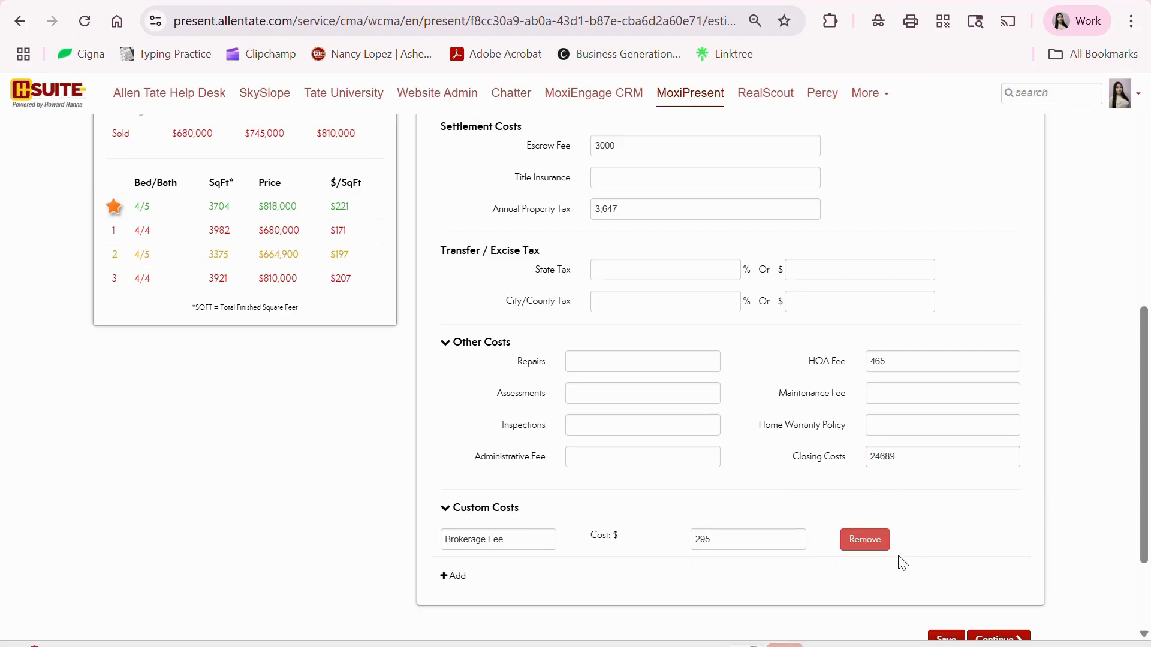
{"action": "scroll", "coordinate": [856, 462], "scroll_direction": "down", "scroll_amount": 2}
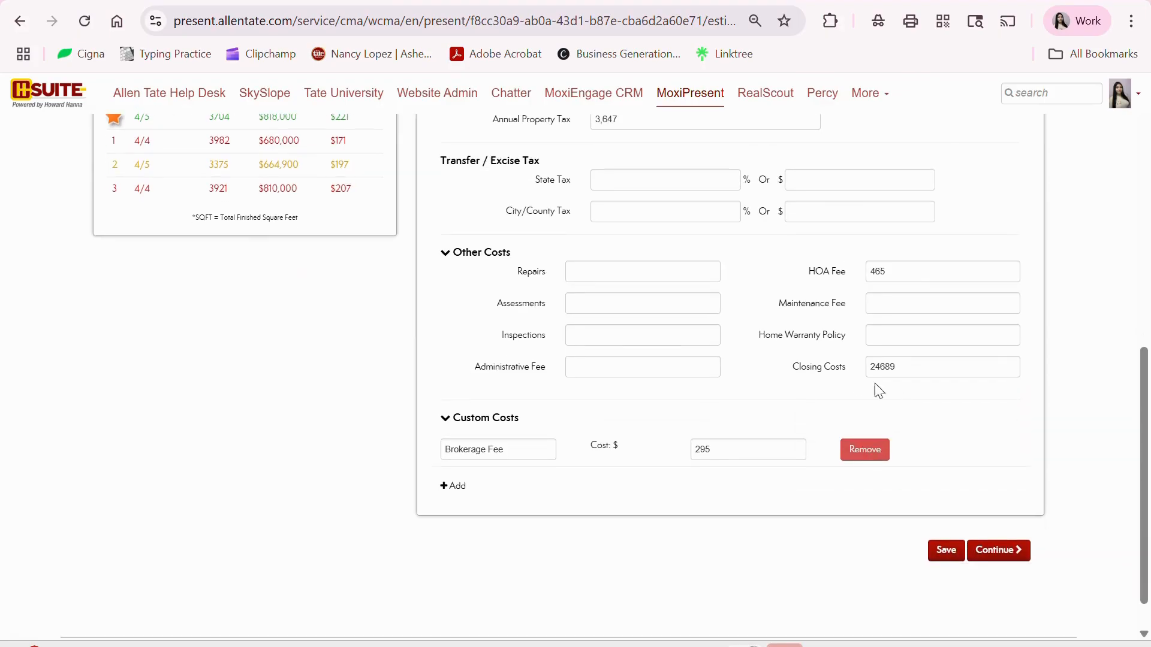
{"action": "scroll", "coordinate": [912, 422], "scroll_direction": "up", "scroll_amount": 5}
{"action": "scroll", "coordinate": [915, 420], "scroll_direction": "up", "scroll_amount": 2}
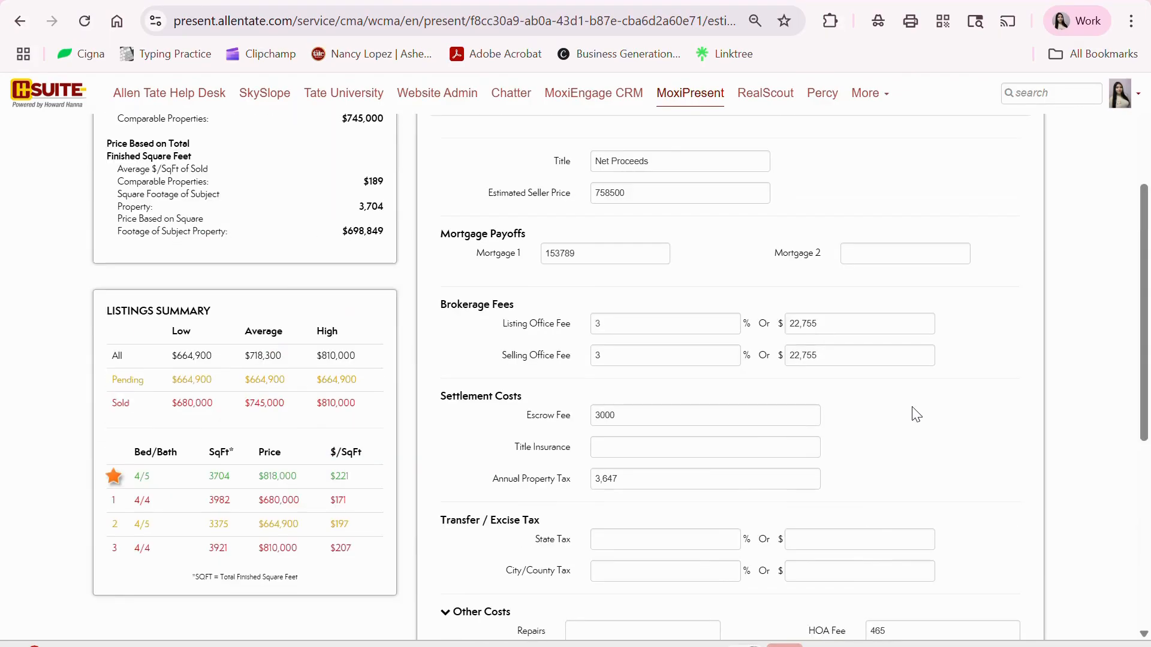
{"action": "scroll", "coordinate": [916, 415], "scroll_direction": "down", "scroll_amount": 7}
{"action": "left_click", "coordinate": [998, 507]}
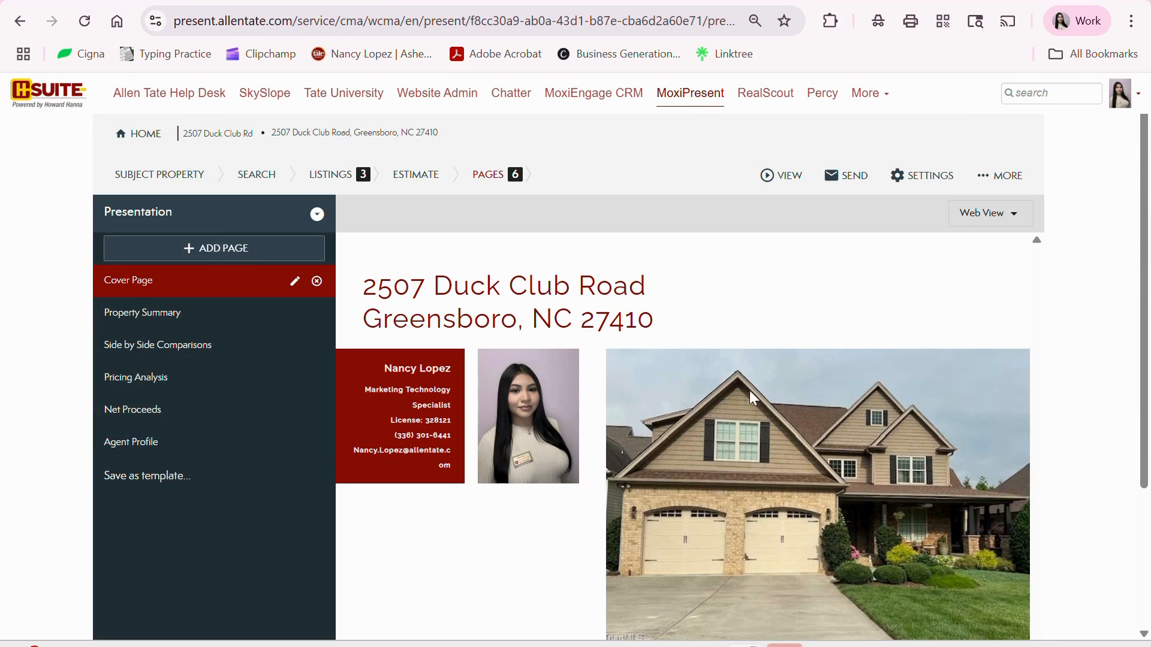
{"action": "scroll", "coordinate": [901, 384], "scroll_direction": "down", "scroll_amount": 3}
{"action": "scroll", "coordinate": [953, 413], "scroll_direction": "up", "scroll_amount": 3}
{"action": "scroll", "coordinate": [944, 403], "scroll_direction": "down", "scroll_amount": 3}
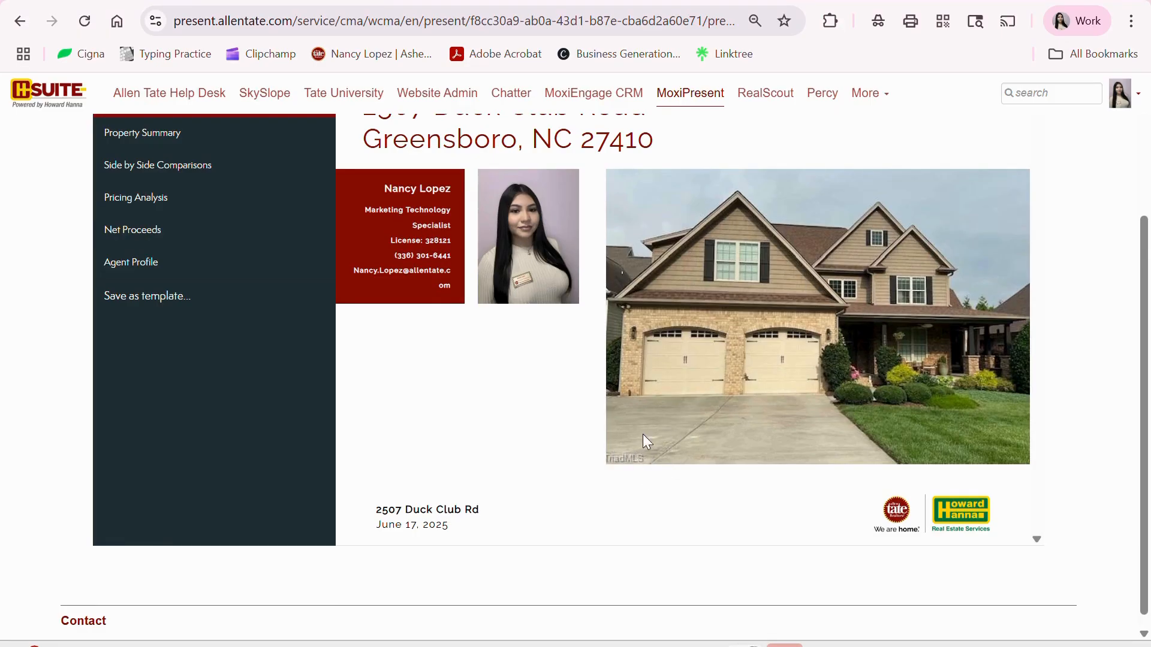
{"action": "scroll", "coordinate": [733, 435], "scroll_direction": "up", "scroll_amount": 4}
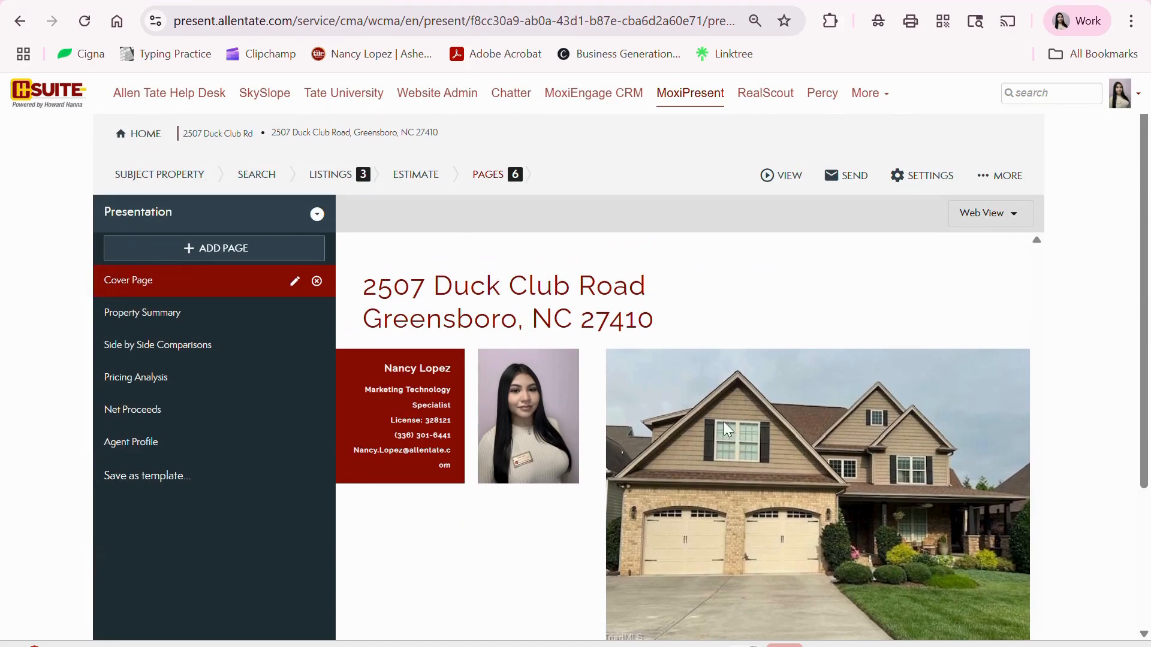
{"action": "scroll", "coordinate": [722, 420], "scroll_direction": "down", "scroll_amount": 3}
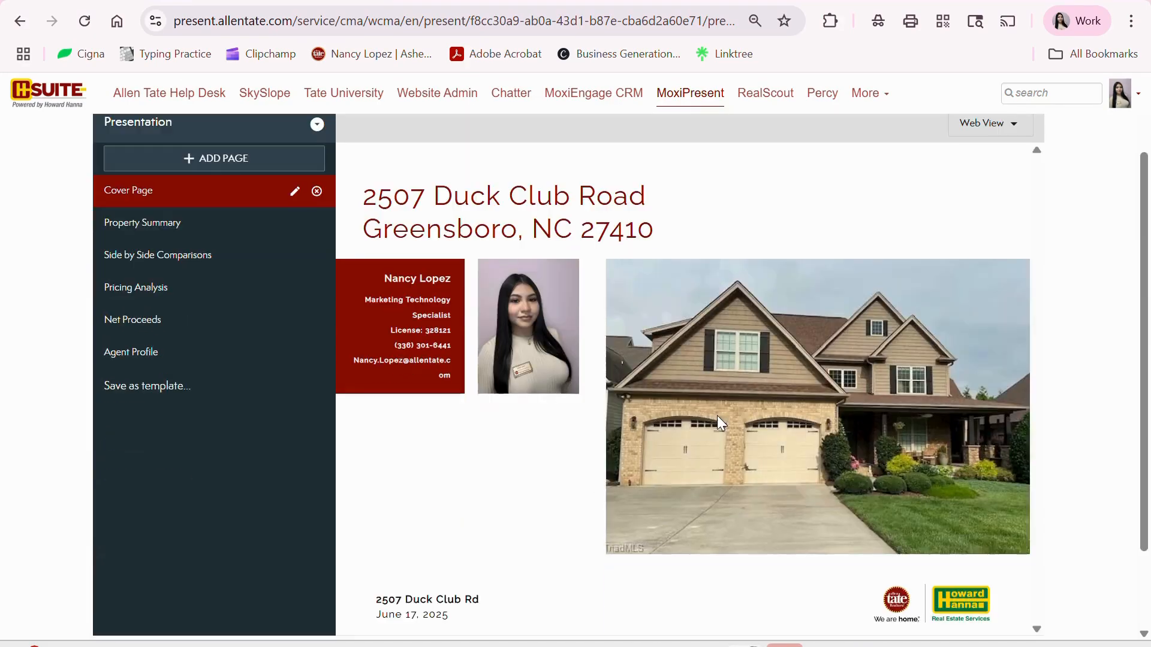
{"action": "left_click", "coordinate": [180, 231]}
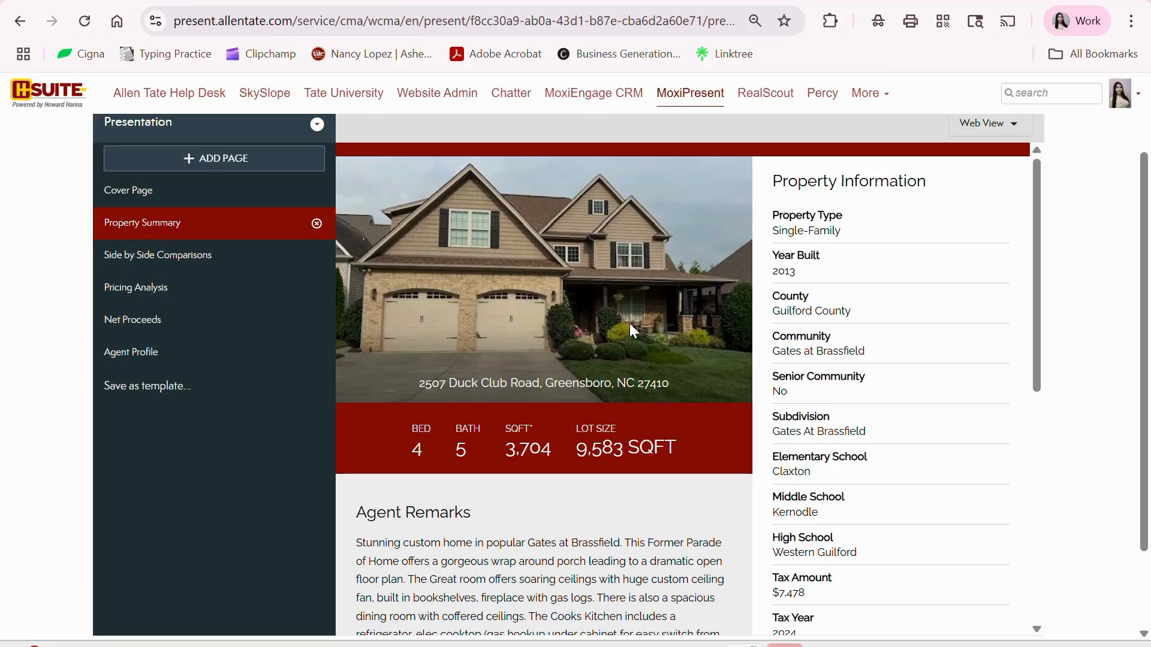
{"action": "scroll", "coordinate": [561, 293], "scroll_direction": "down", "scroll_amount": 2}
{"action": "scroll", "coordinate": [561, 293], "scroll_direction": "down", "scroll_amount": 5}
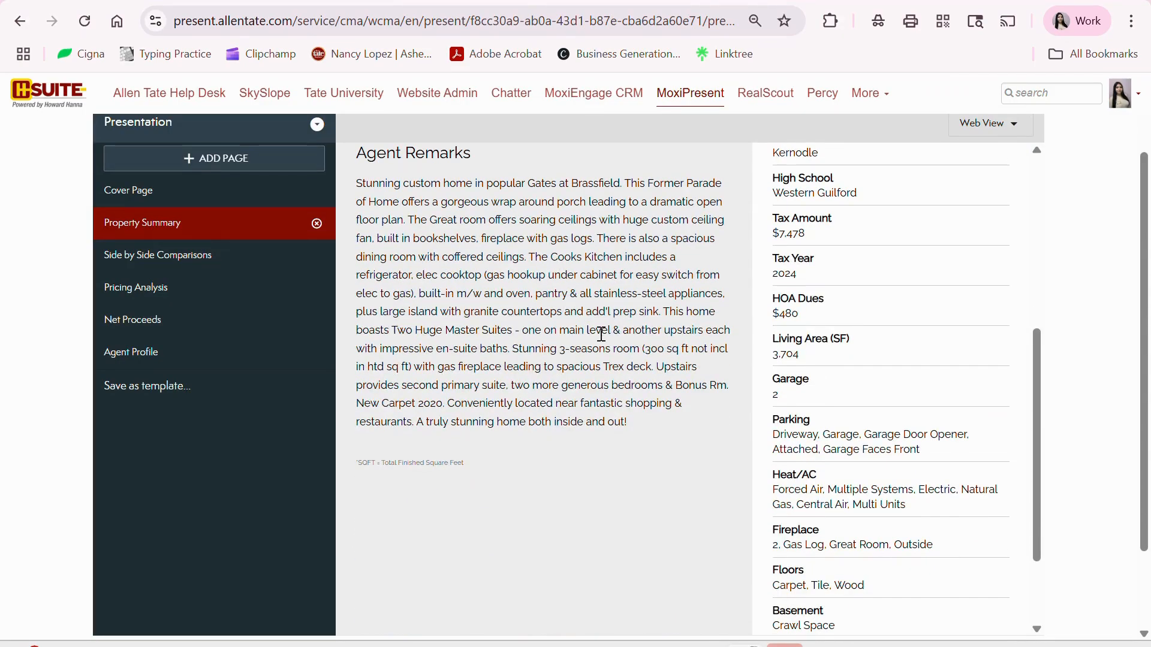
{"action": "scroll", "coordinate": [777, 465], "scroll_direction": "up", "scroll_amount": 6}
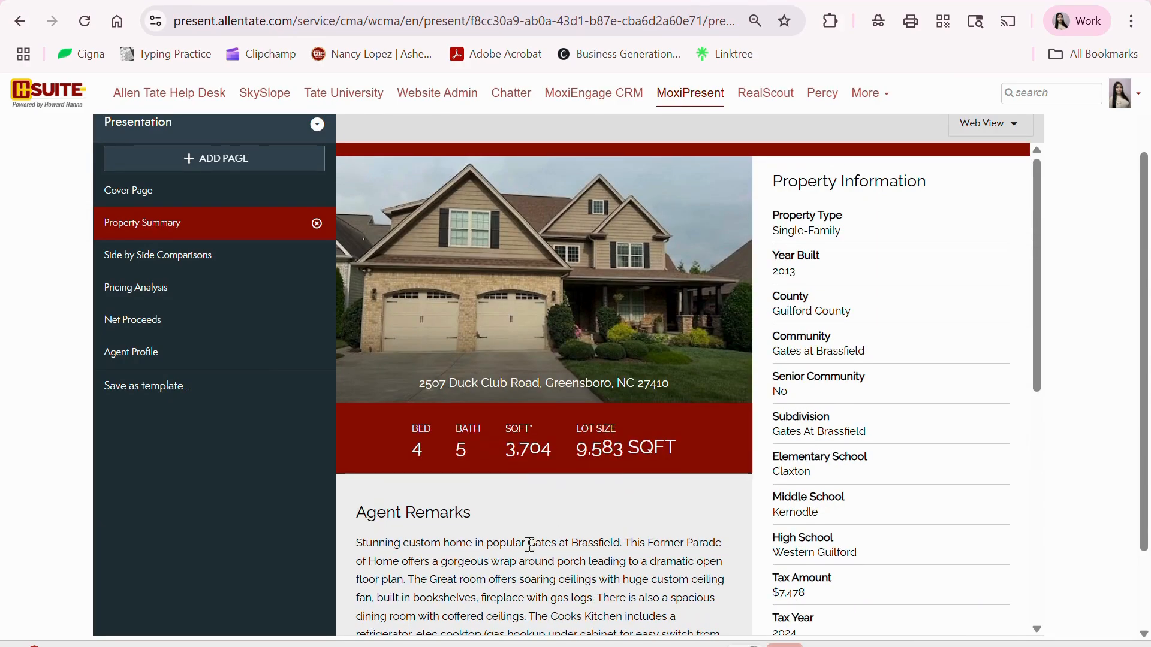
{"action": "scroll", "coordinate": [530, 544], "scroll_direction": "down", "scroll_amount": 4}
{"action": "scroll", "coordinate": [657, 499], "scroll_direction": "up", "scroll_amount": 4}
{"action": "scroll", "coordinate": [848, 423], "scroll_direction": "down", "scroll_amount": 8}
{"action": "scroll", "coordinate": [848, 422], "scroll_direction": "up", "scroll_amount": 8}
{"action": "left_click", "coordinate": [202, 261]}
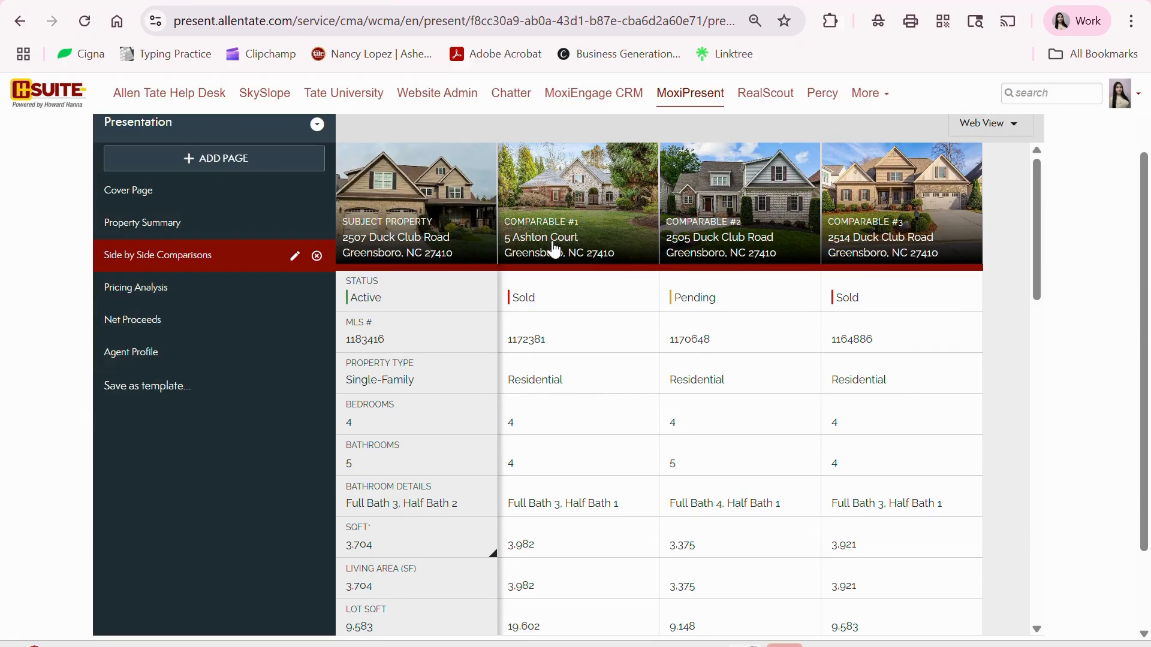
{"action": "left_click", "coordinate": [554, 221]}
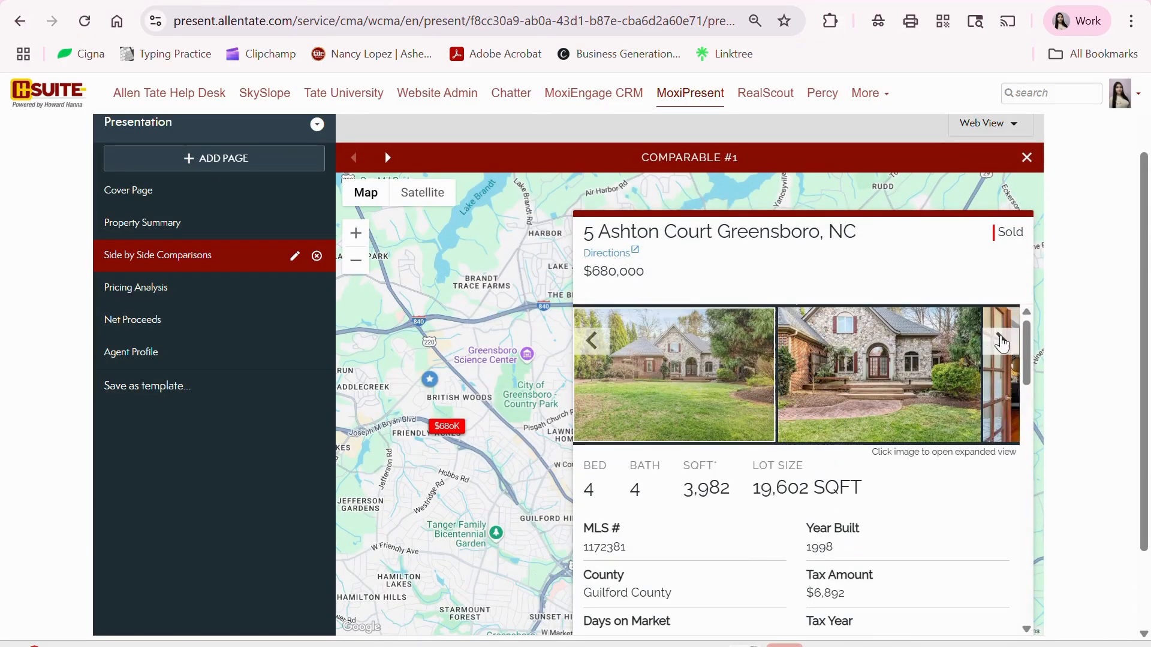
{"action": "scroll", "coordinate": [836, 491], "scroll_direction": "down", "scroll_amount": 3}
{"action": "scroll", "coordinate": [835, 492], "scroll_direction": "down", "scroll_amount": 9}
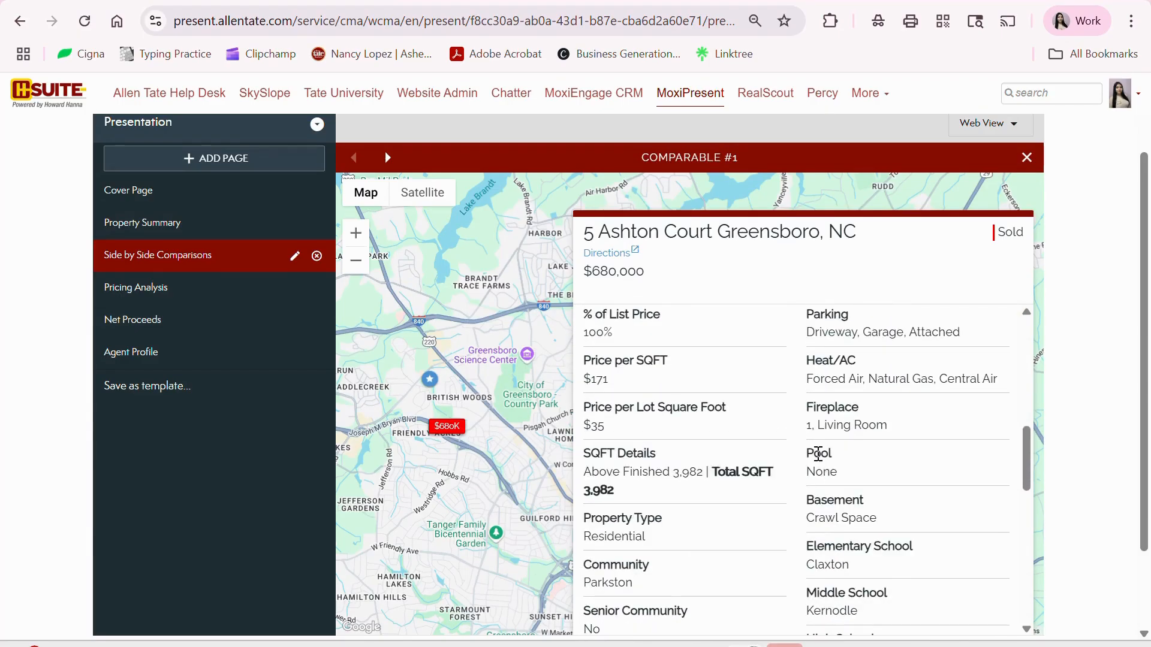
{"action": "scroll", "coordinate": [753, 406], "scroll_direction": "up", "scroll_amount": 8}
{"action": "left_click", "coordinate": [424, 203]}
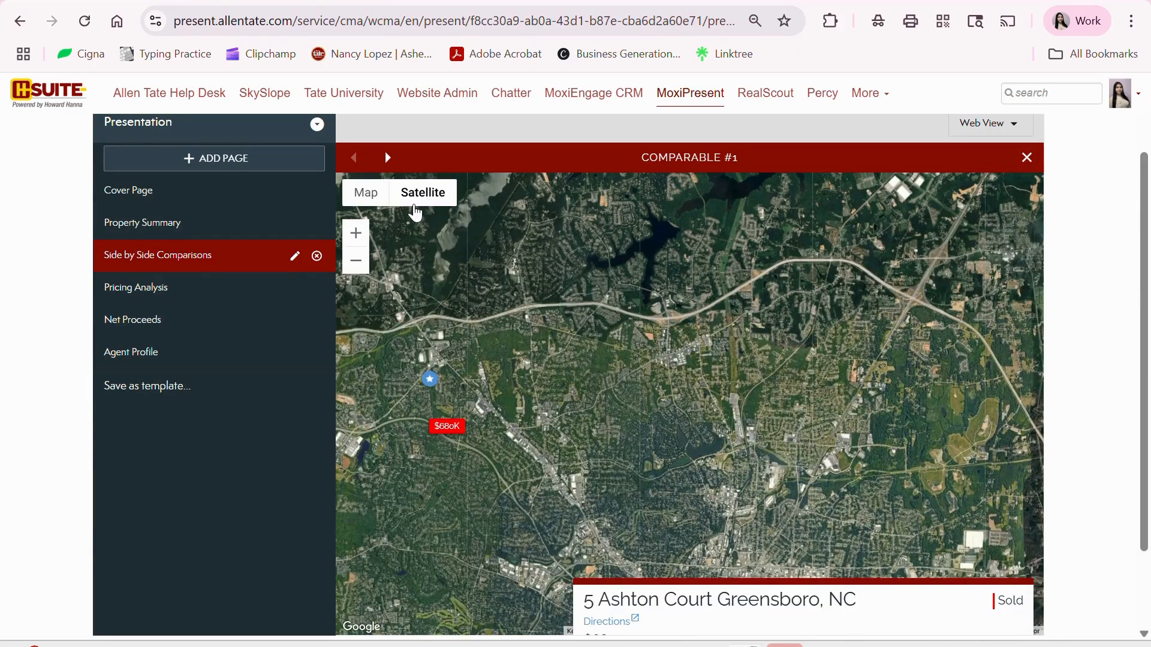
{"action": "scroll", "coordinate": [835, 362], "scroll_direction": "down", "scroll_amount": 2}
{"action": "scroll", "coordinate": [835, 361], "scroll_direction": "up", "scroll_amount": 4}
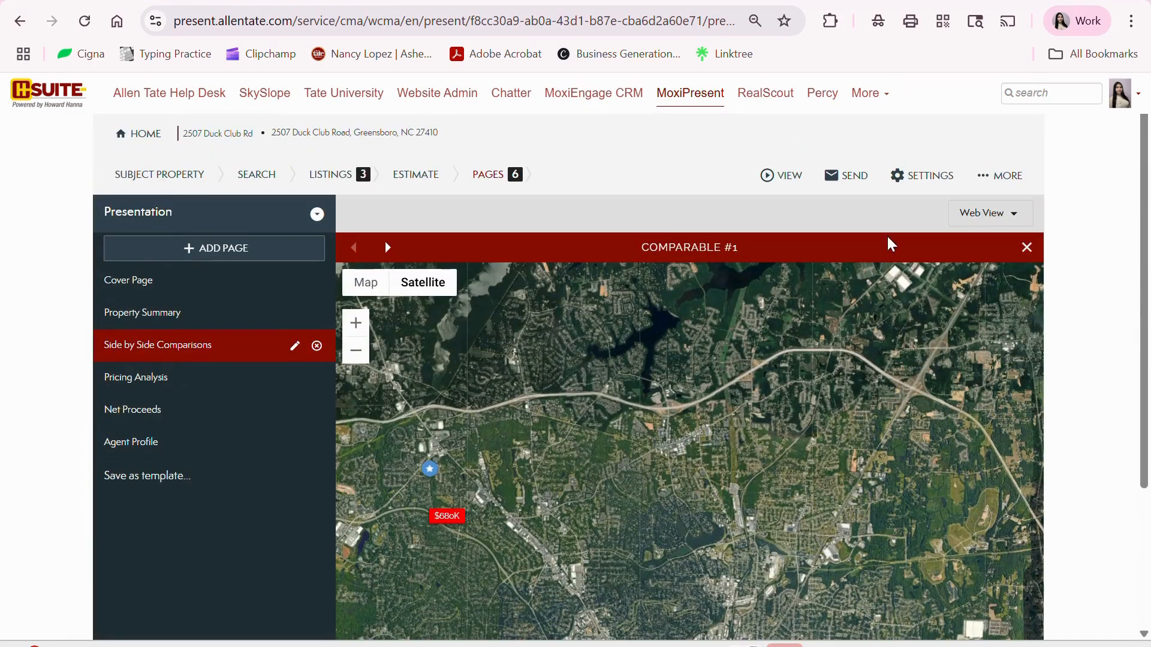
{"action": "left_click", "coordinate": [387, 247]}
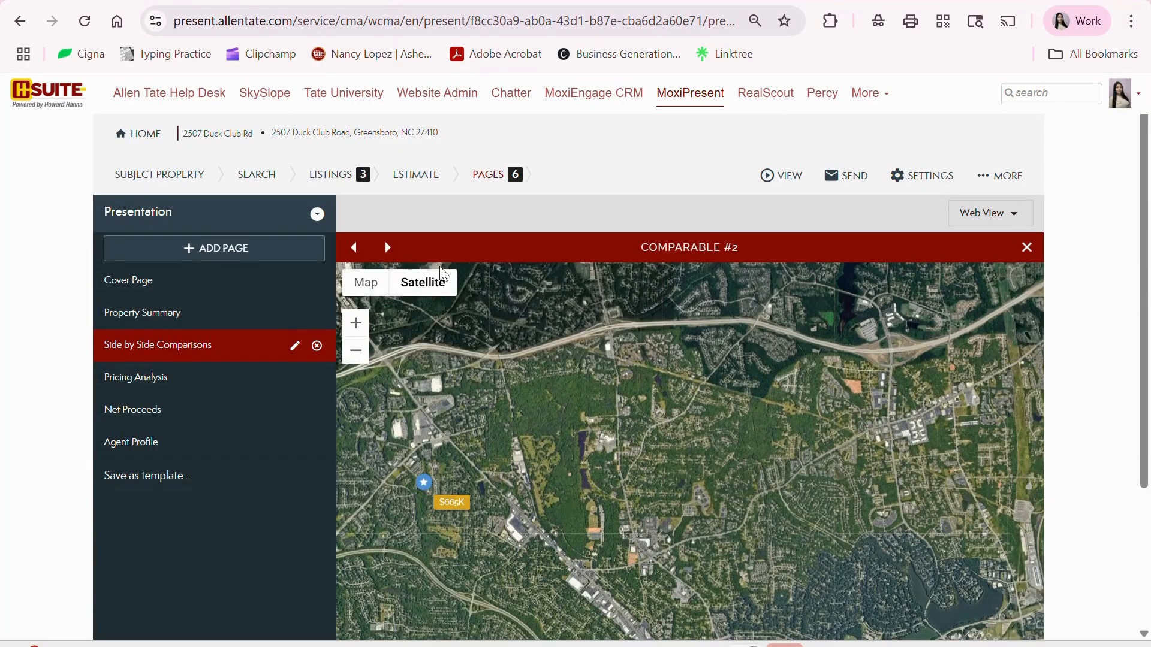
{"action": "scroll", "coordinate": [1100, 429], "scroll_direction": "down", "scroll_amount": 4}
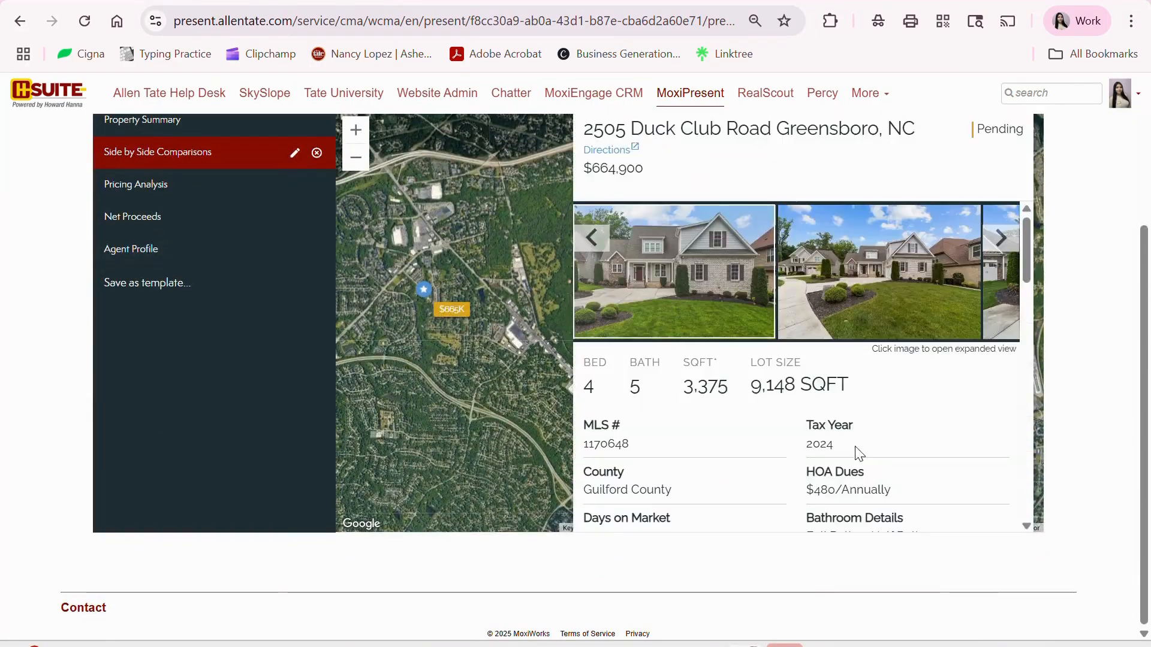
{"action": "scroll", "coordinate": [923, 483], "scroll_direction": "up", "scroll_amount": 4}
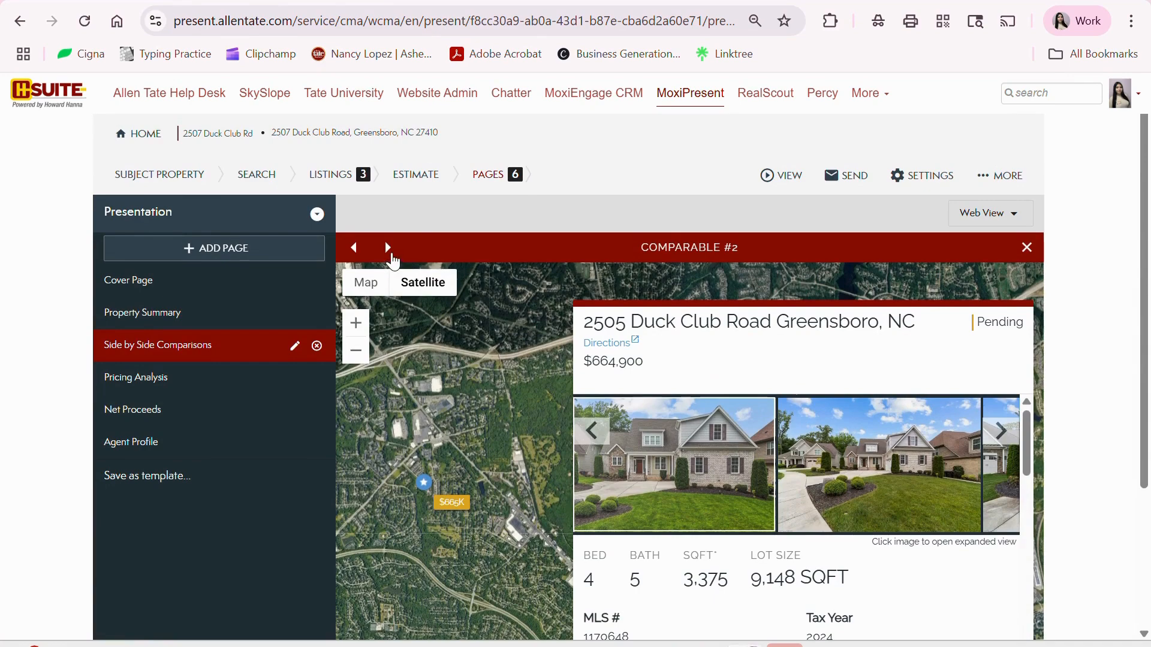
{"action": "left_click", "coordinate": [388, 248]}
{"action": "left_click", "coordinate": [354, 247]}
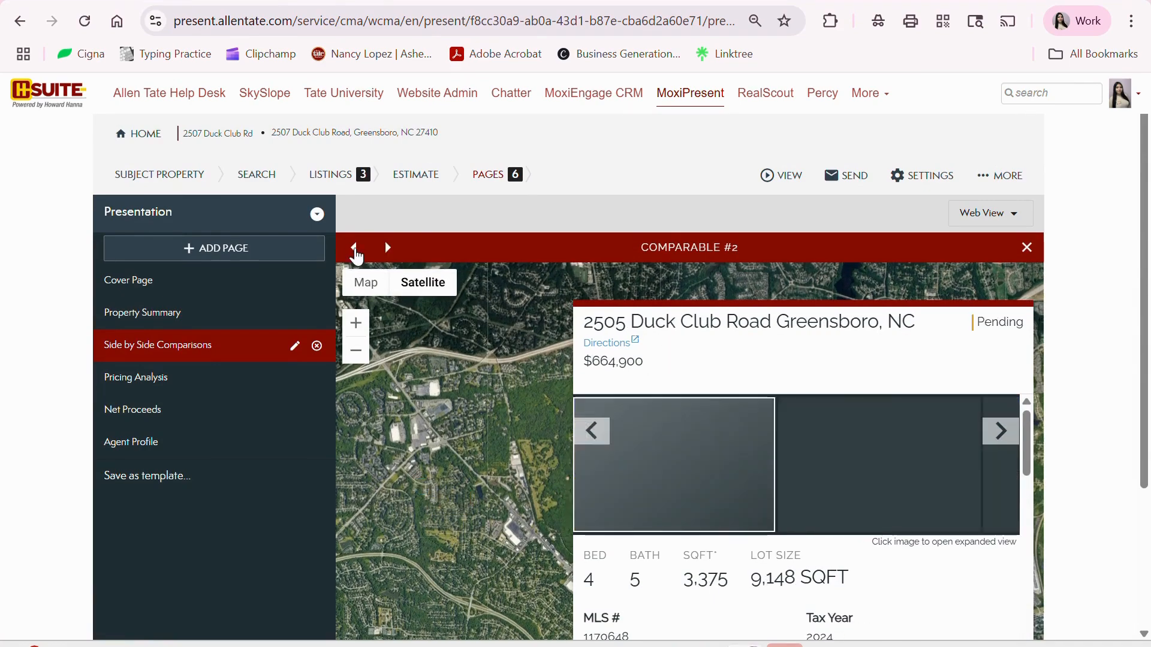
{"action": "left_click", "coordinate": [354, 247]}
{"action": "scroll", "coordinate": [851, 479], "scroll_direction": "down", "scroll_amount": 5}
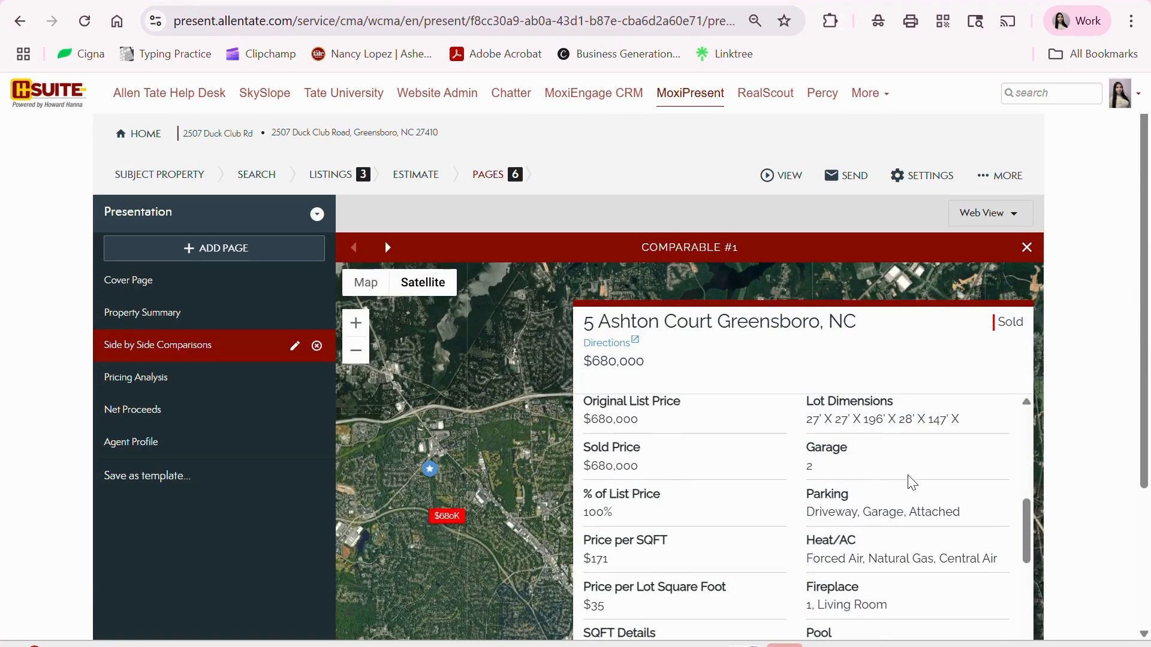
{"action": "scroll", "coordinate": [1101, 474], "scroll_direction": "down", "scroll_amount": 3}
{"action": "scroll", "coordinate": [804, 431], "scroll_direction": "up", "scroll_amount": 5}
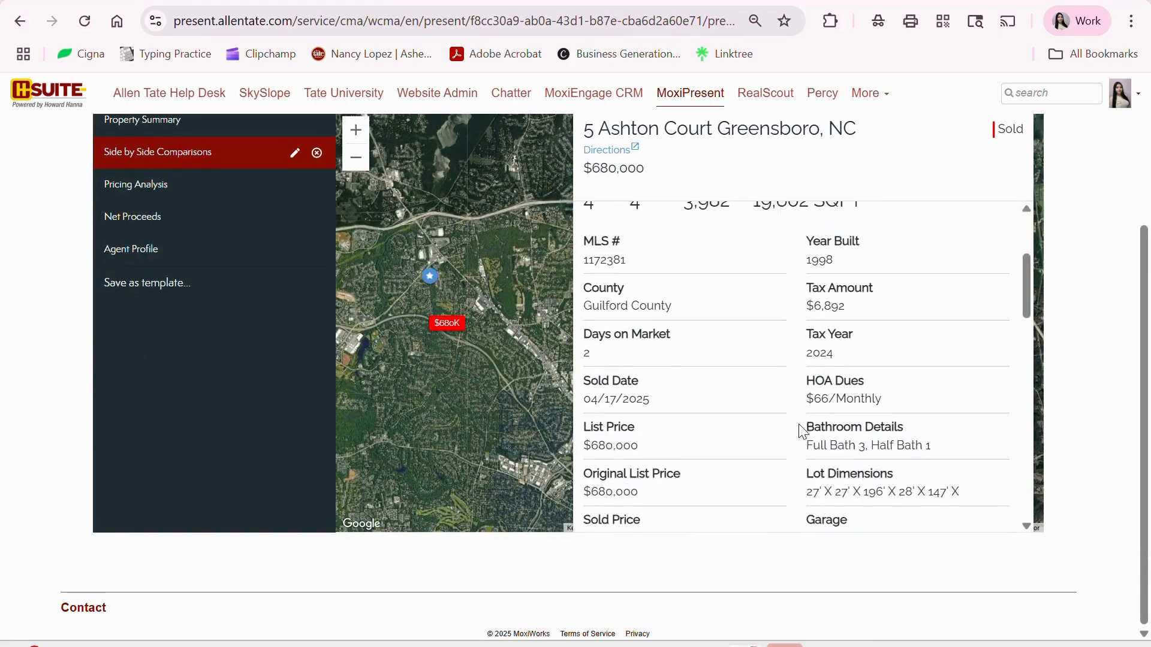
{"action": "scroll", "coordinate": [858, 419], "scroll_direction": "down", "scroll_amount": 5}
{"action": "scroll", "coordinate": [1057, 416], "scroll_direction": "up", "scroll_amount": 3}
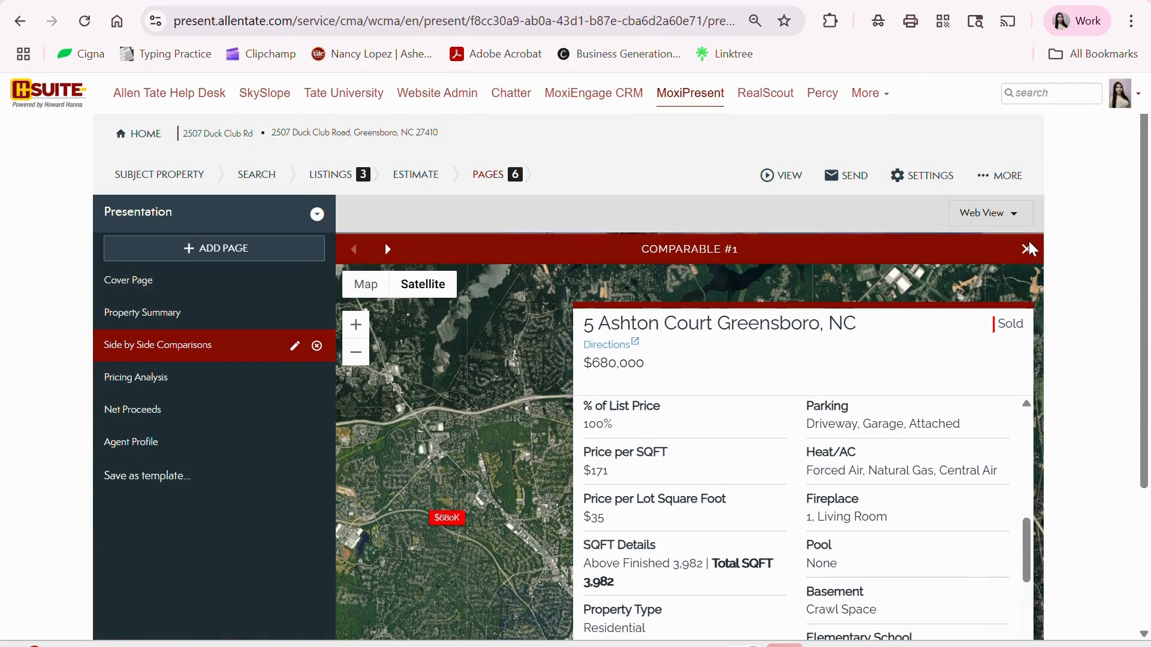
{"action": "left_click", "coordinate": [1027, 248]}
- Review the comparison table rows, then open the Side by Side Comparisons feature settings
{"action": "scroll", "coordinate": [865, 419], "scroll_direction": "down", "scroll_amount": 4}
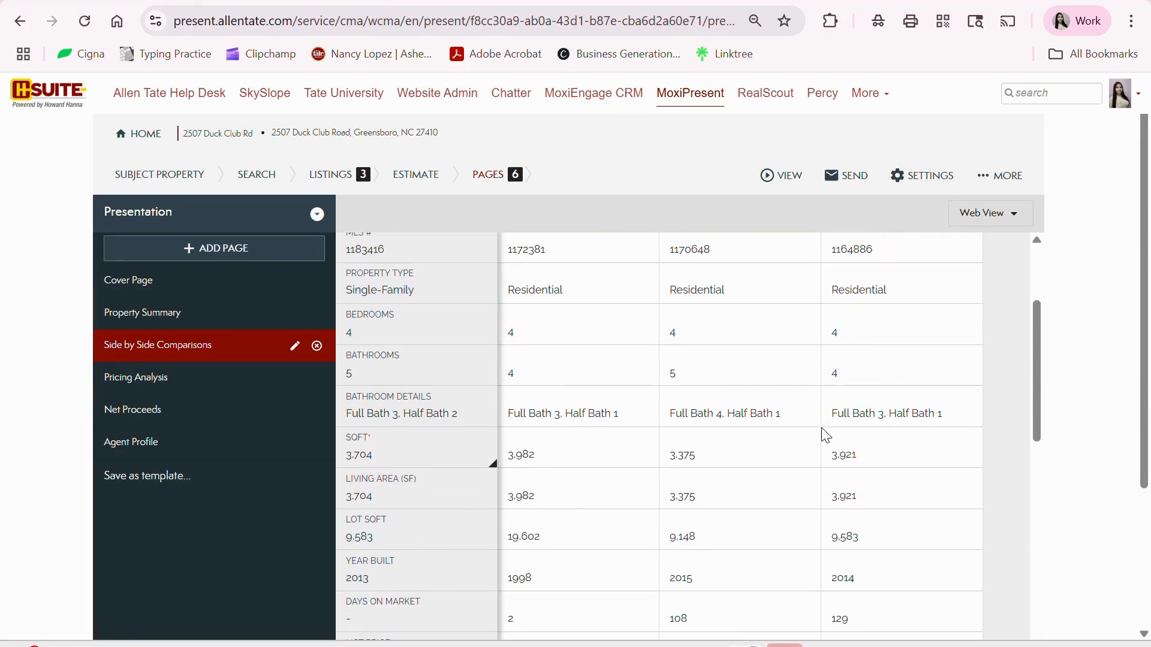
{"action": "scroll", "coordinate": [840, 430], "scroll_direction": "up", "scroll_amount": 4}
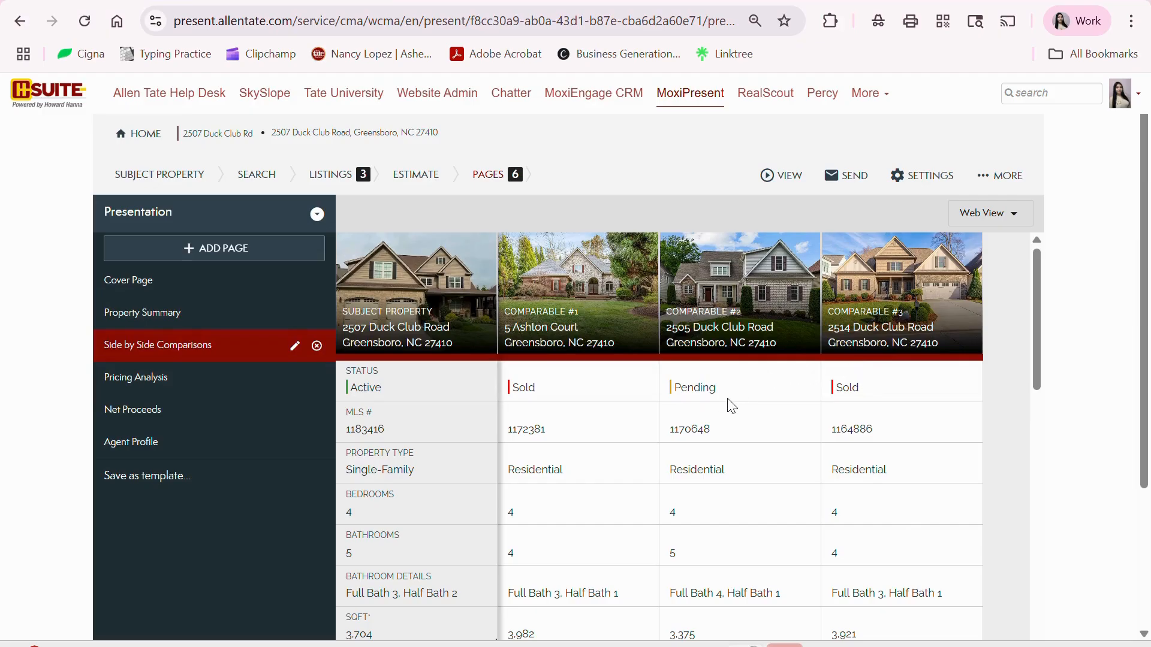
{"action": "scroll", "coordinate": [732, 411], "scroll_direction": "down", "scroll_amount": 4}
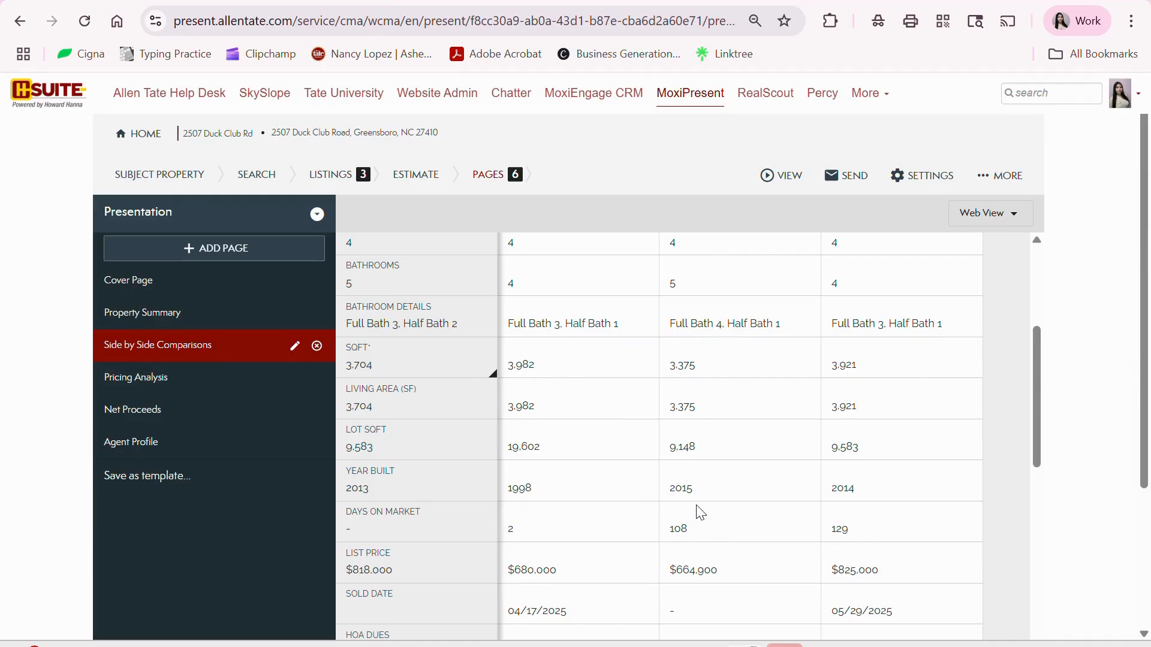
{"action": "scroll", "coordinate": [774, 503], "scroll_direction": "down", "scroll_amount": 3}
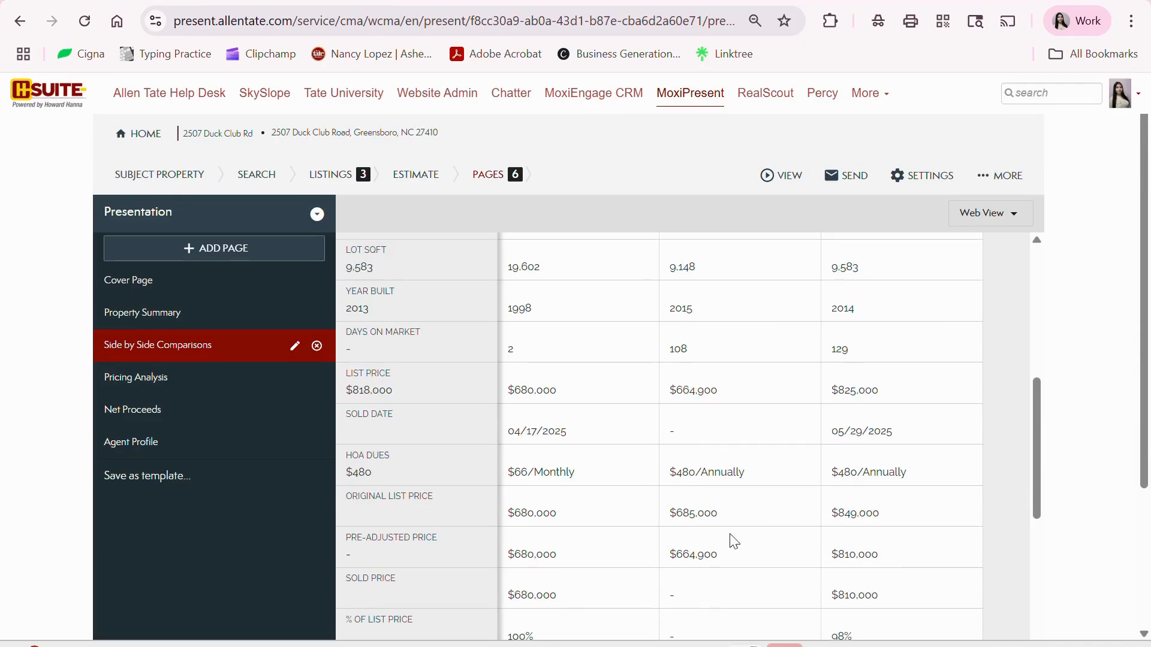
{"action": "scroll", "coordinate": [842, 531], "scroll_direction": "down", "scroll_amount": 3}
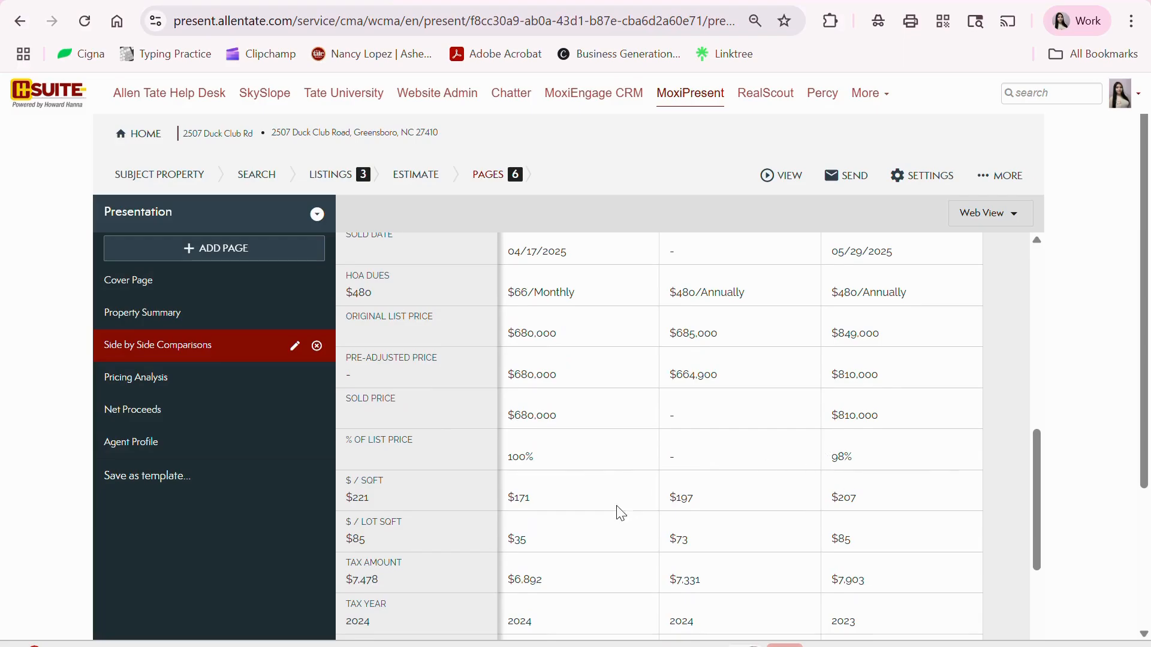
{"action": "scroll", "coordinate": [627, 506], "scroll_direction": "down", "scroll_amount": 3}
{"action": "scroll", "coordinate": [673, 496], "scroll_direction": "down", "scroll_amount": 3}
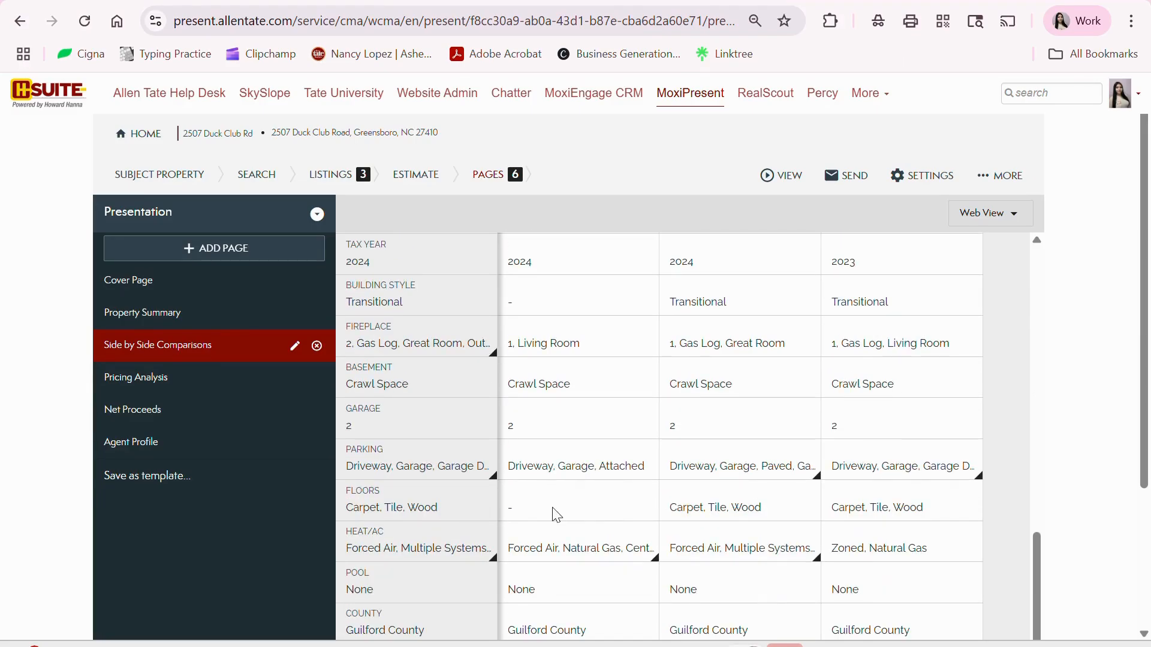
{"action": "scroll", "coordinate": [837, 537], "scroll_direction": "down", "scroll_amount": 2}
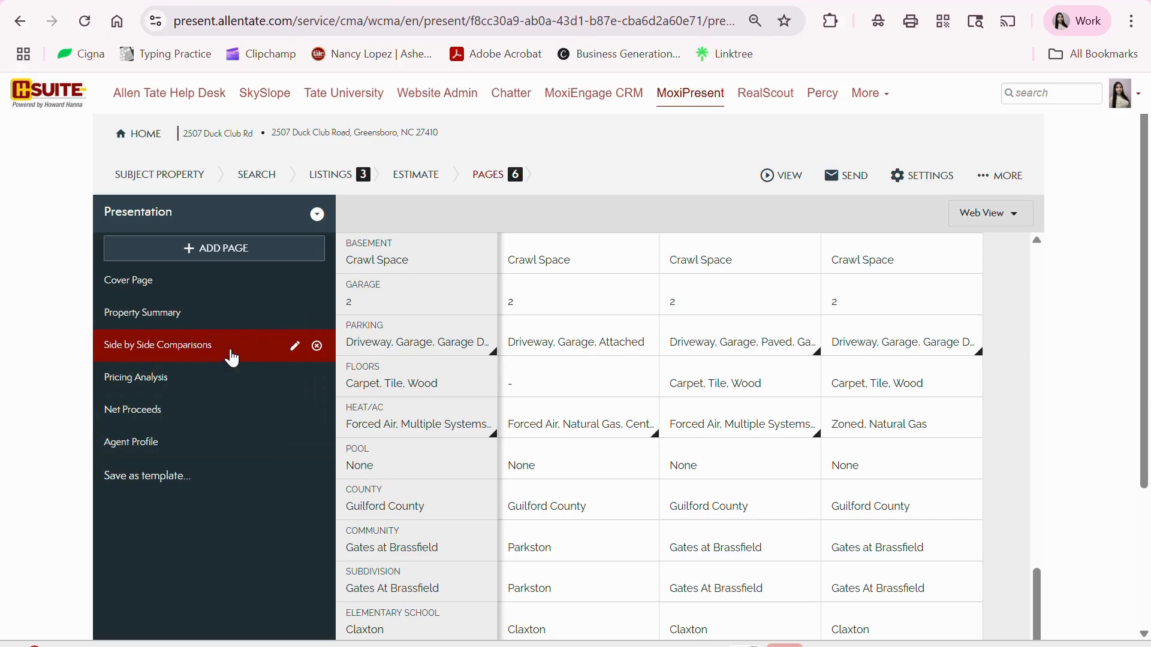
{"action": "left_click", "coordinate": [295, 349]}
- Uncheck Pool under the Features Section and close the comparison settings to save
{"action": "scroll", "coordinate": [923, 432], "scroll_direction": "down", "scroll_amount": 3}
{"action": "scroll", "coordinate": [920, 436], "scroll_direction": "down", "scroll_amount": 2}
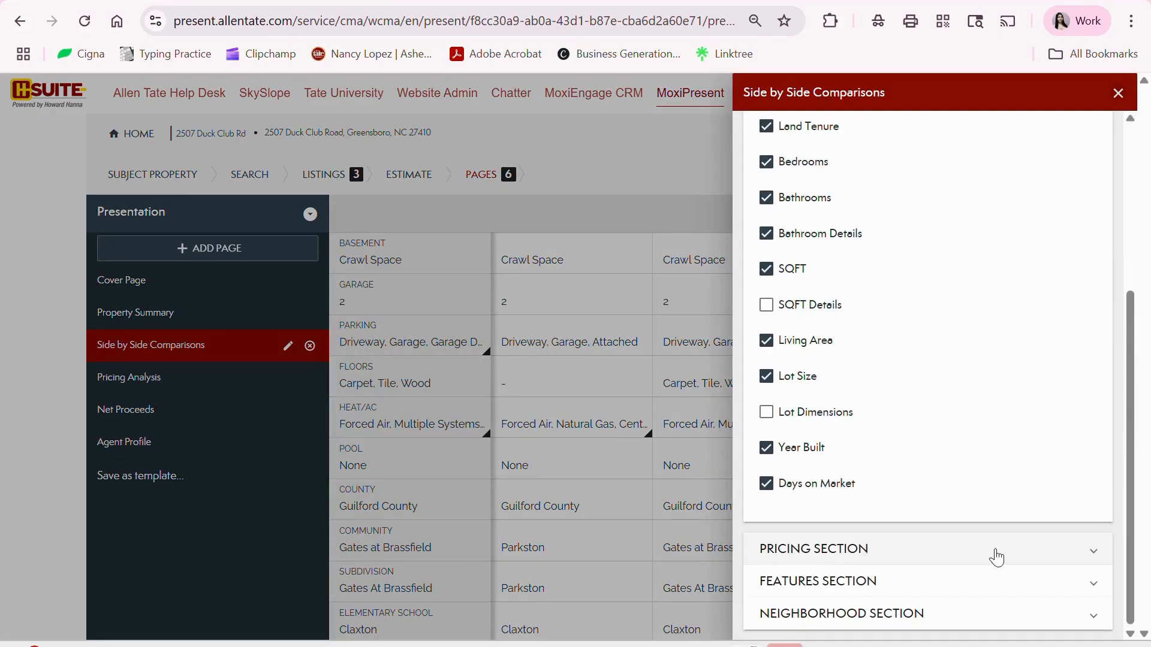
{"action": "left_click", "coordinate": [824, 592]}
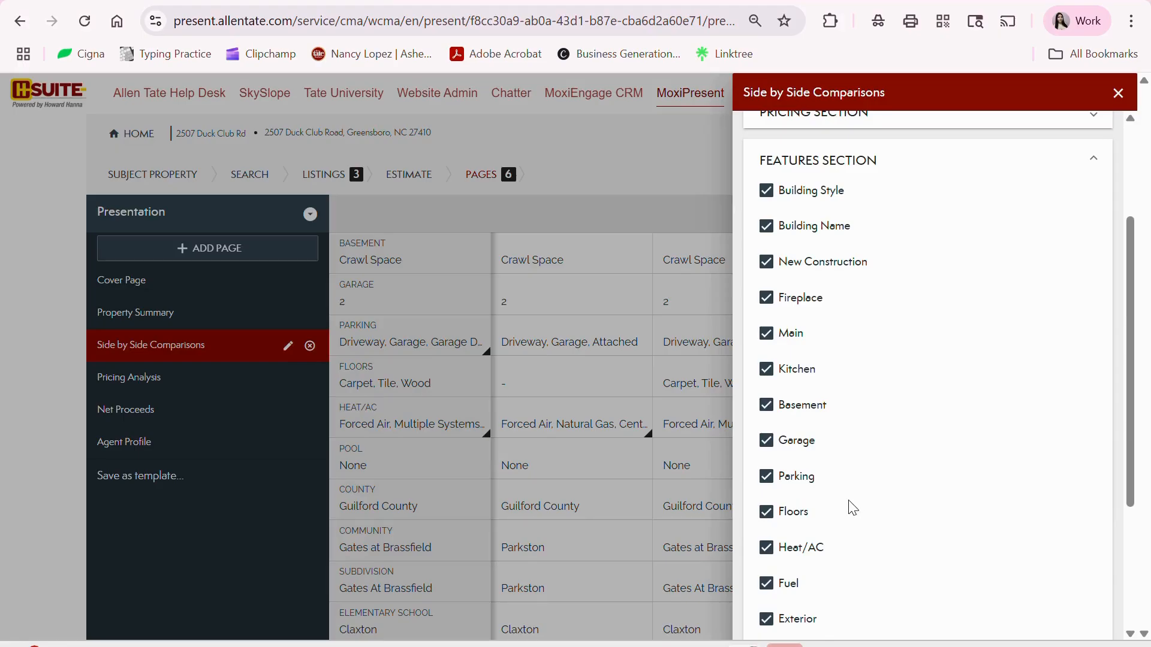
{"action": "scroll", "coordinate": [815, 442], "scroll_direction": "down", "scroll_amount": 2}
{"action": "scroll", "coordinate": [820, 437], "scroll_direction": "down", "scroll_amount": 2}
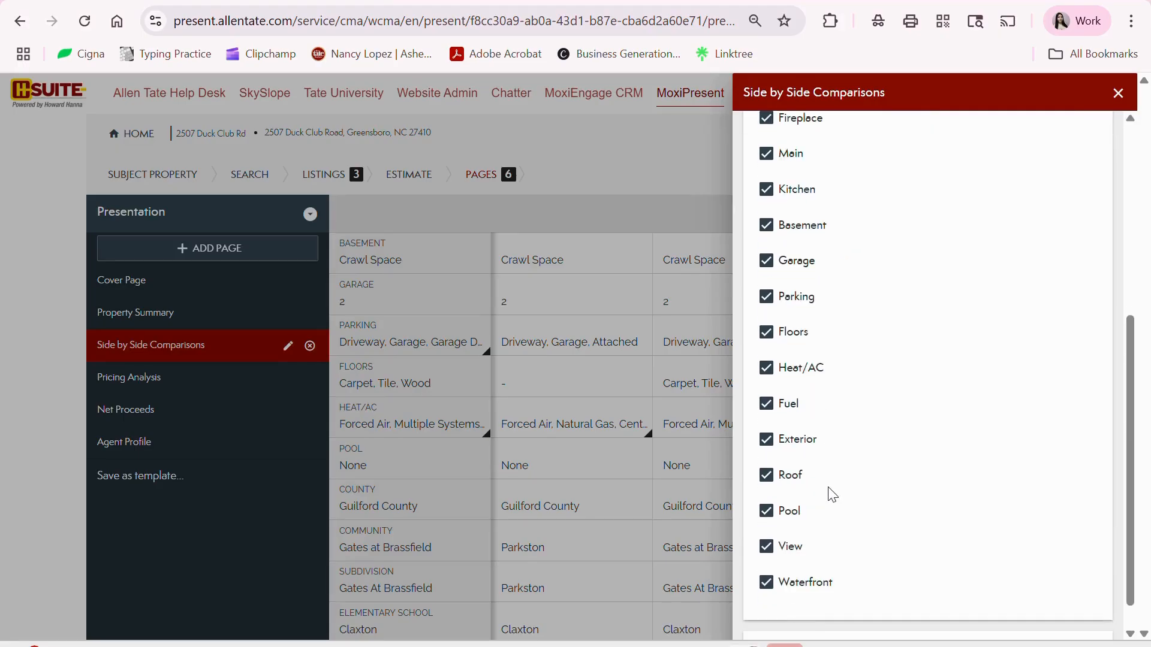
{"action": "left_click", "coordinate": [767, 512]}
{"action": "scroll", "coordinate": [983, 458], "scroll_direction": "down", "scroll_amount": 1}
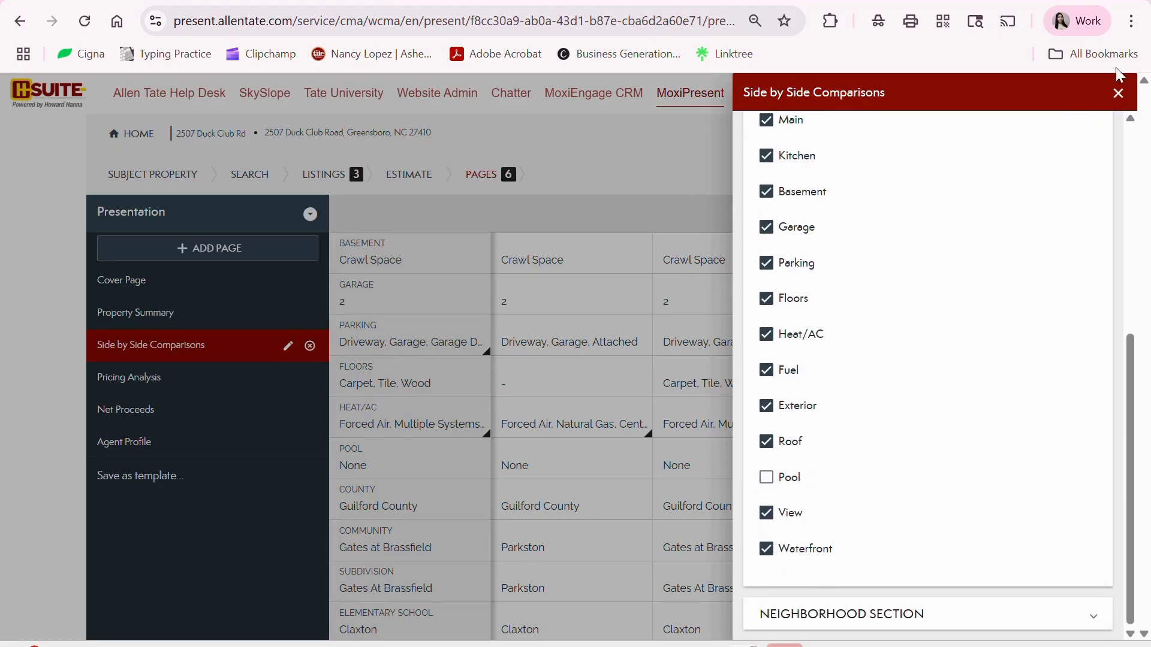
{"action": "left_click", "coordinate": [1118, 93]}
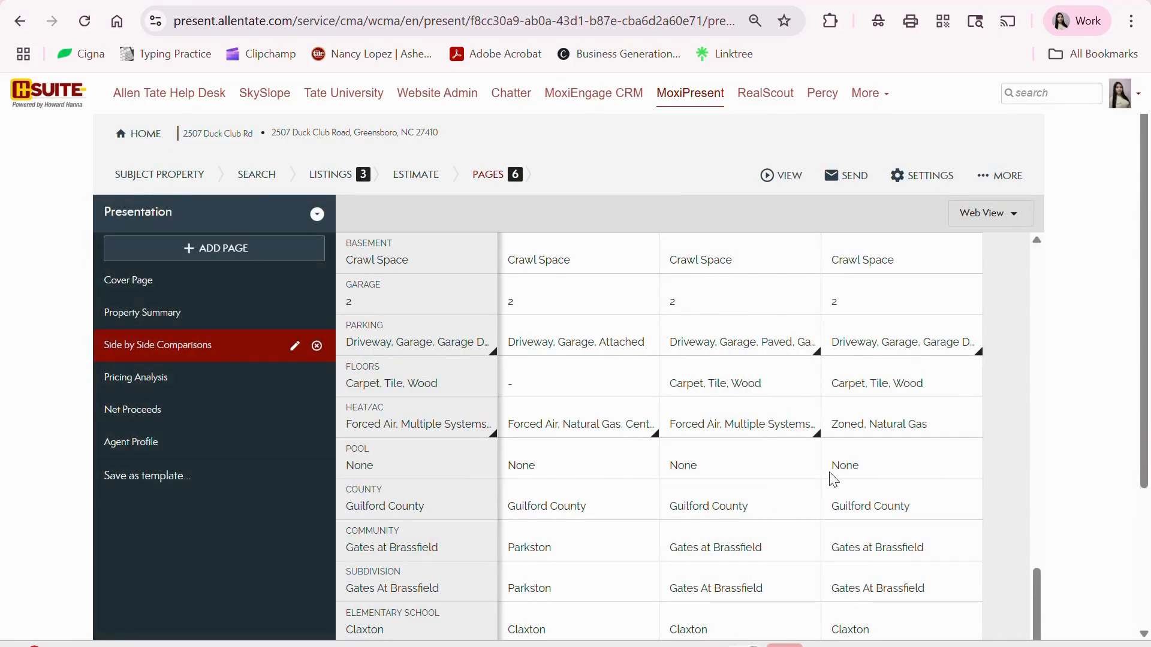
{"action": "scroll", "coordinate": [989, 503], "scroll_direction": "down", "scroll_amount": 10}
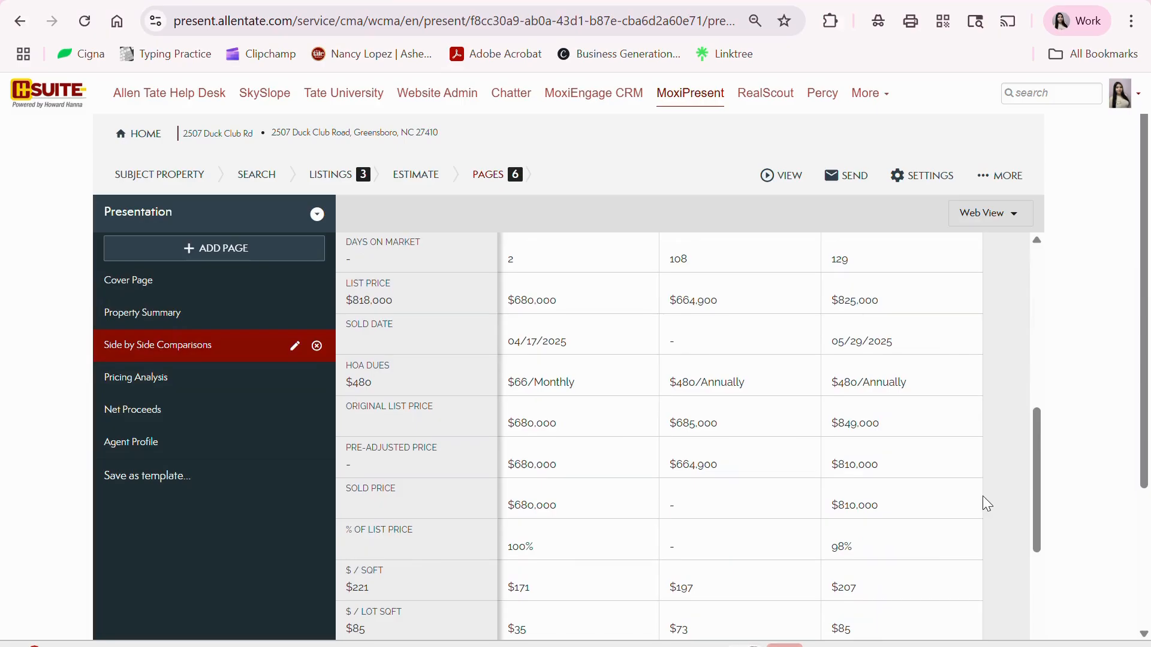
{"action": "scroll", "coordinate": [911, 525], "scroll_direction": "down", "scroll_amount": 10}
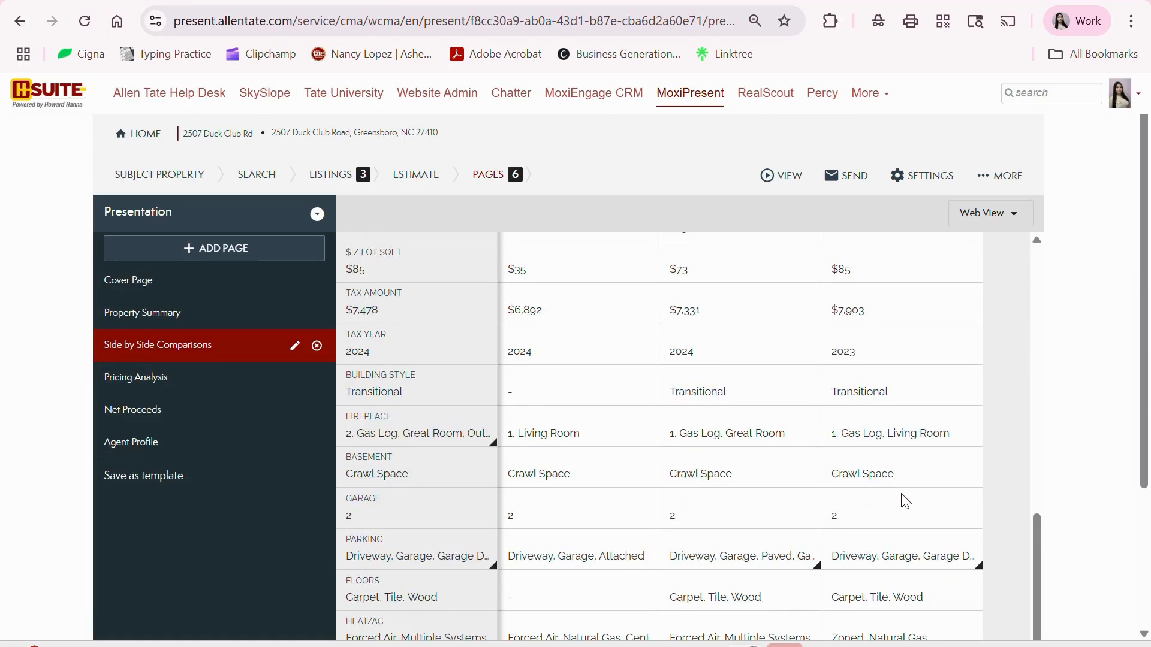
{"action": "scroll", "coordinate": [904, 502], "scroll_direction": "down", "scroll_amount": 3}
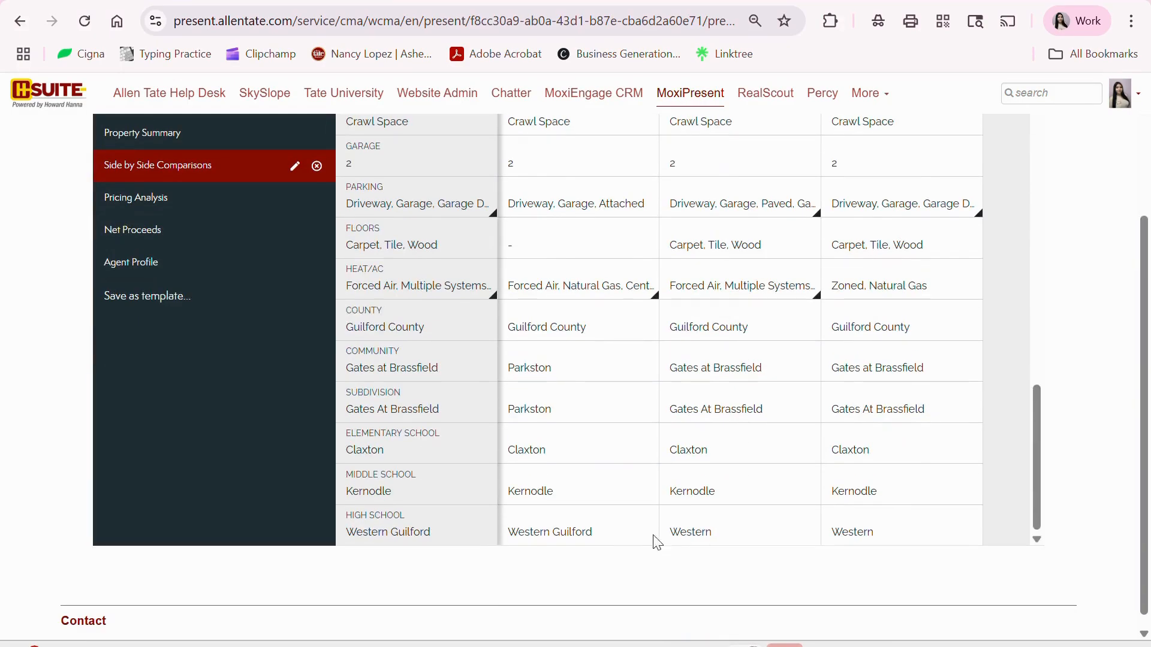
{"action": "scroll", "coordinate": [819, 545], "scroll_direction": "up", "scroll_amount": 6}
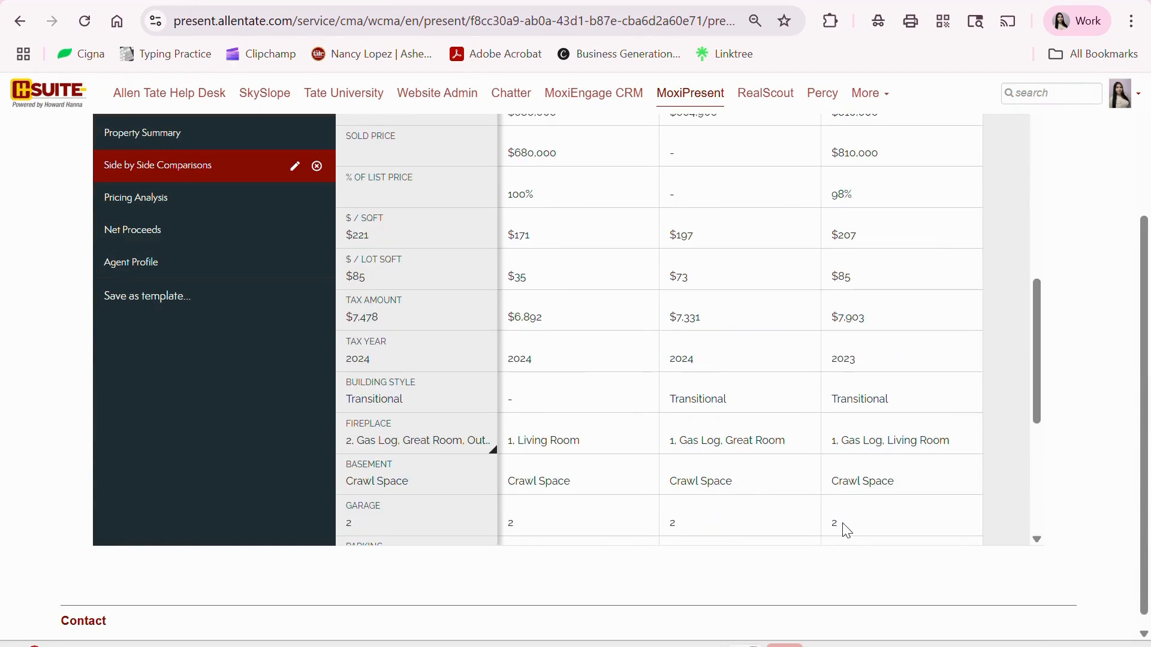
{"action": "scroll", "coordinate": [1026, 505], "scroll_direction": "up", "scroll_amount": 3}
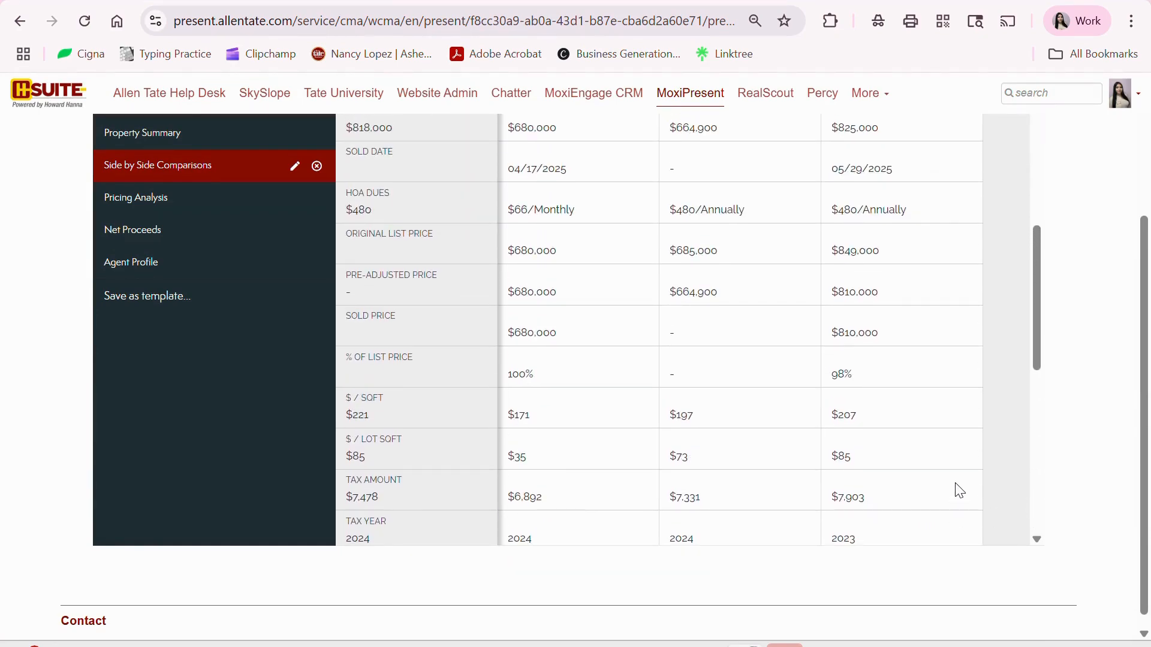
{"action": "scroll", "coordinate": [960, 491], "scroll_direction": "up", "scroll_amount": 3}
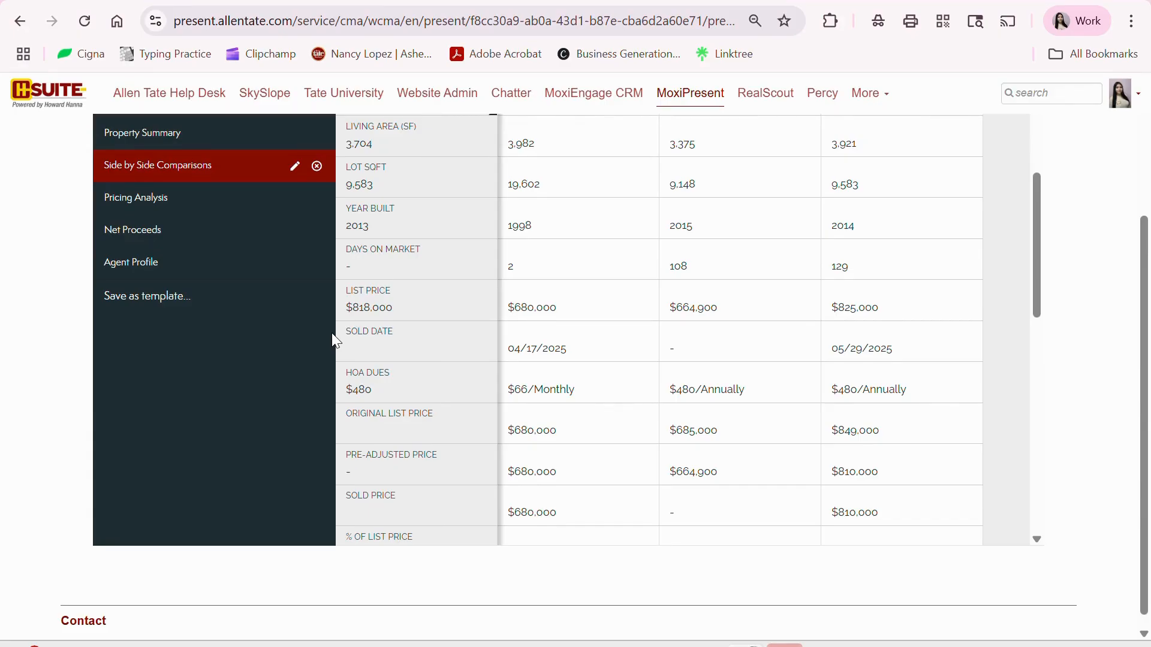
{"action": "scroll", "coordinate": [535, 341], "scroll_direction": "up", "scroll_amount": 2}
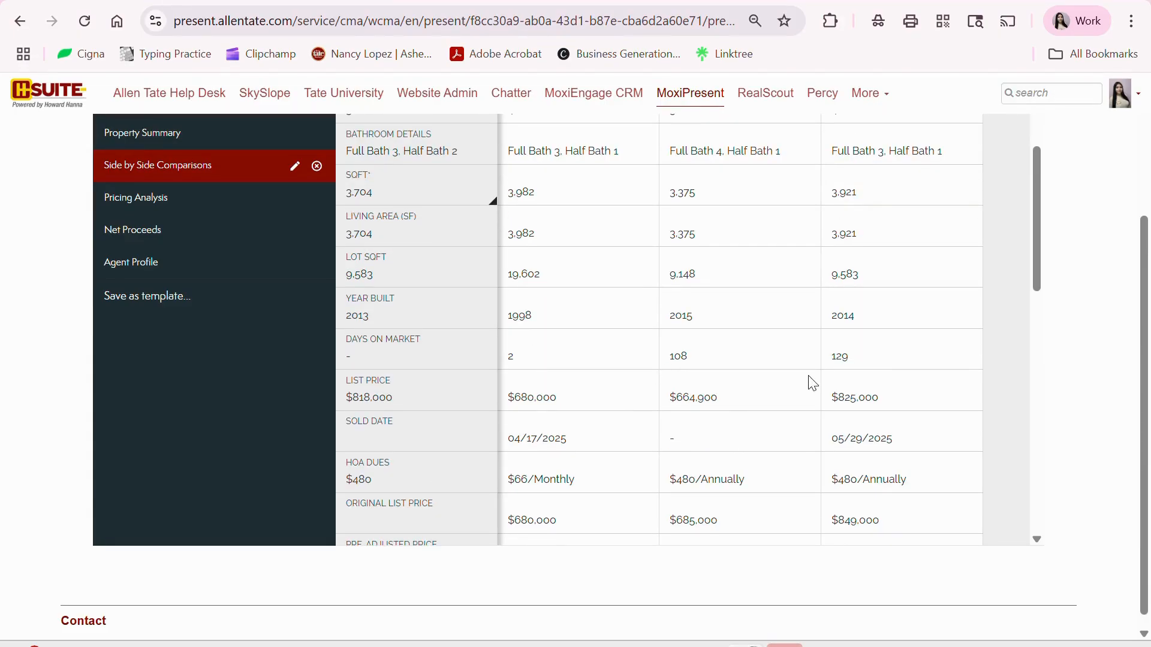
{"action": "scroll", "coordinate": [675, 419], "scroll_direction": "up", "scroll_amount": 3}
{"action": "scroll", "coordinate": [678, 450], "scroll_direction": "down", "scroll_amount": 2}
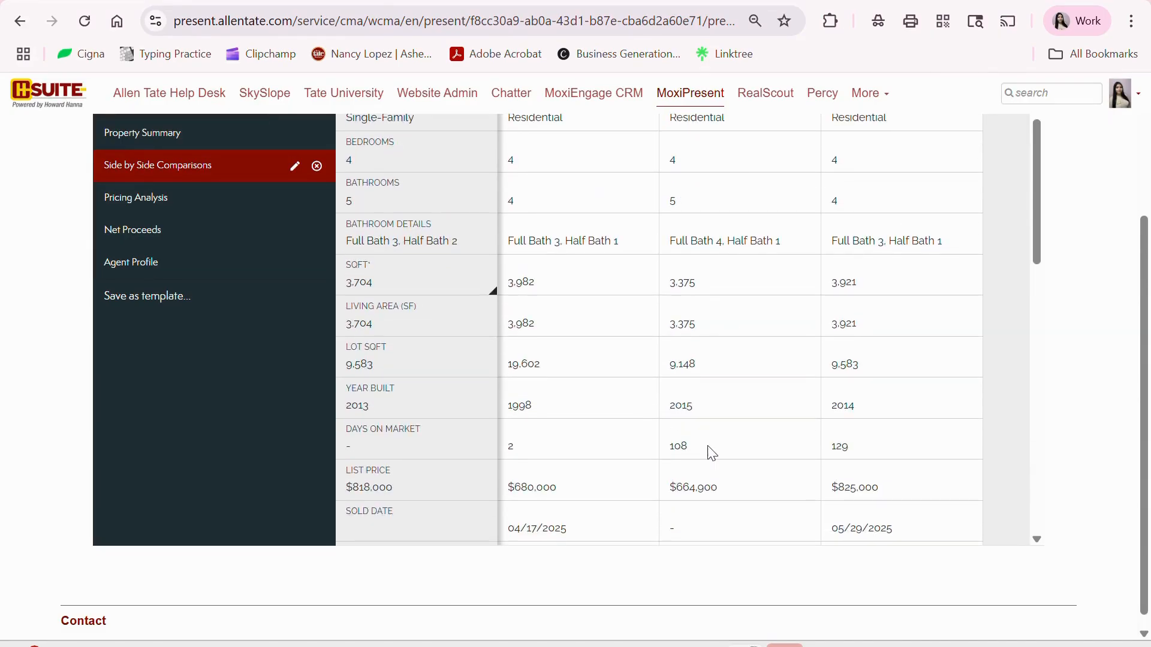
{"action": "scroll", "coordinate": [566, 437], "scroll_direction": "up", "scroll_amount": 3}
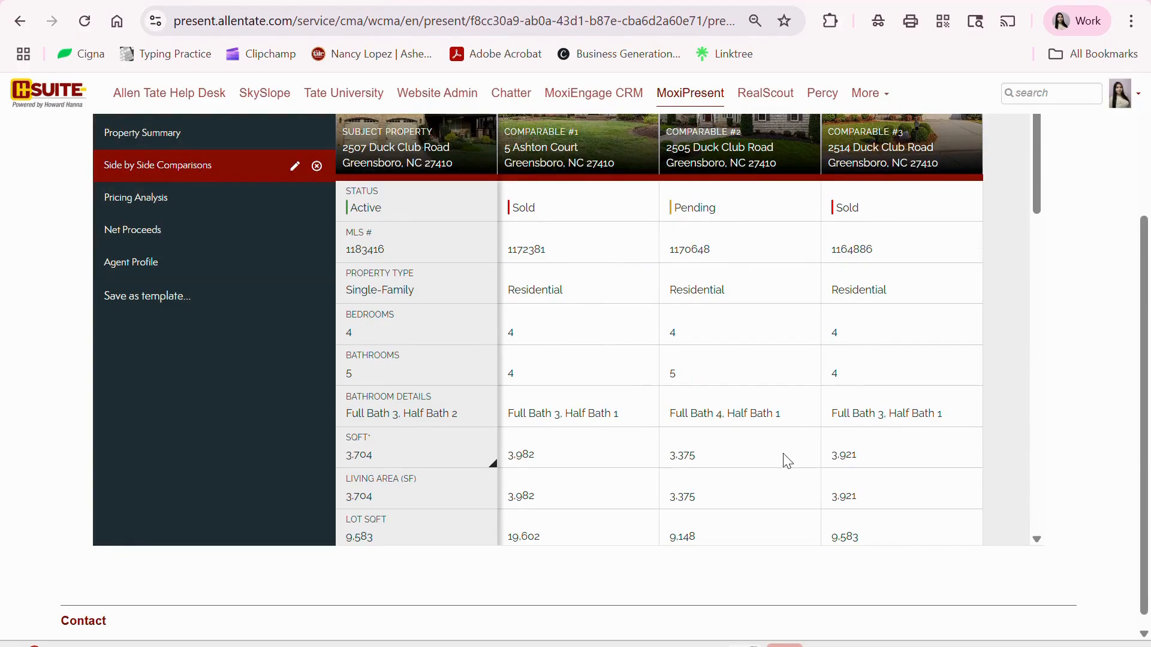
{"action": "scroll", "coordinate": [786, 457], "scroll_direction": "down", "scroll_amount": 3}
{"action": "scroll", "coordinate": [451, 422], "scroll_direction": "down", "scroll_amount": 3}
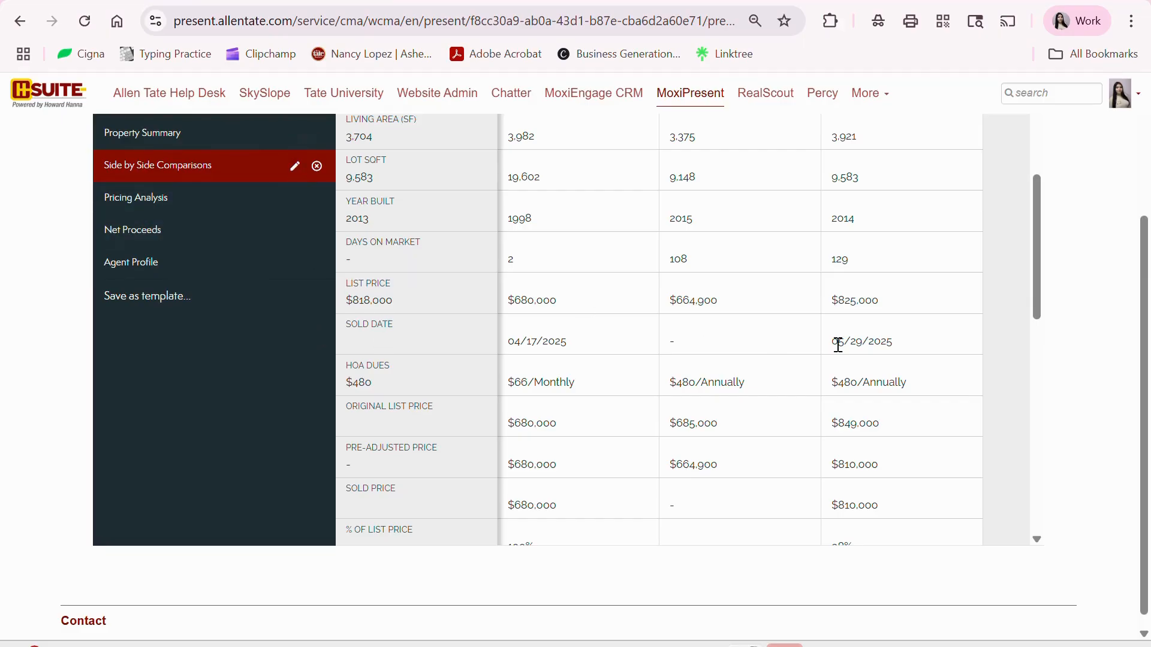
- Uncheck Sold Date in the Side by Side Comparisons Pricing Section, then close the settings
{"action": "left_click", "coordinate": [294, 166]}
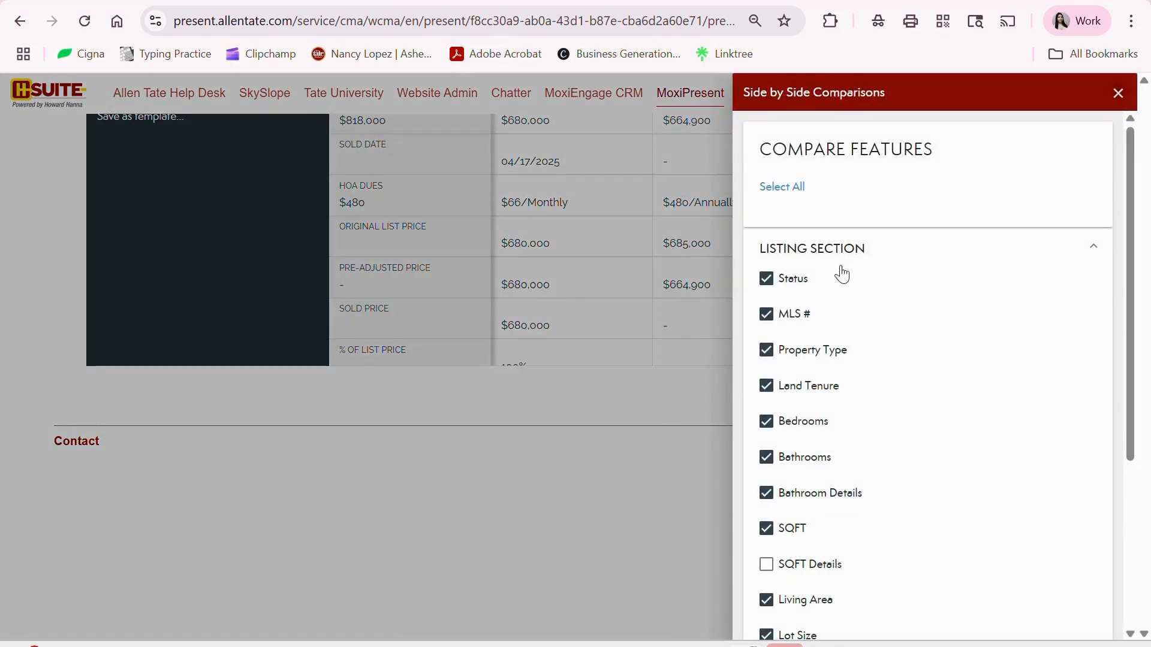
{"action": "scroll", "coordinate": [852, 273], "scroll_direction": "down", "scroll_amount": 1}
{"action": "scroll", "coordinate": [839, 289], "scroll_direction": "down", "scroll_amount": 3}
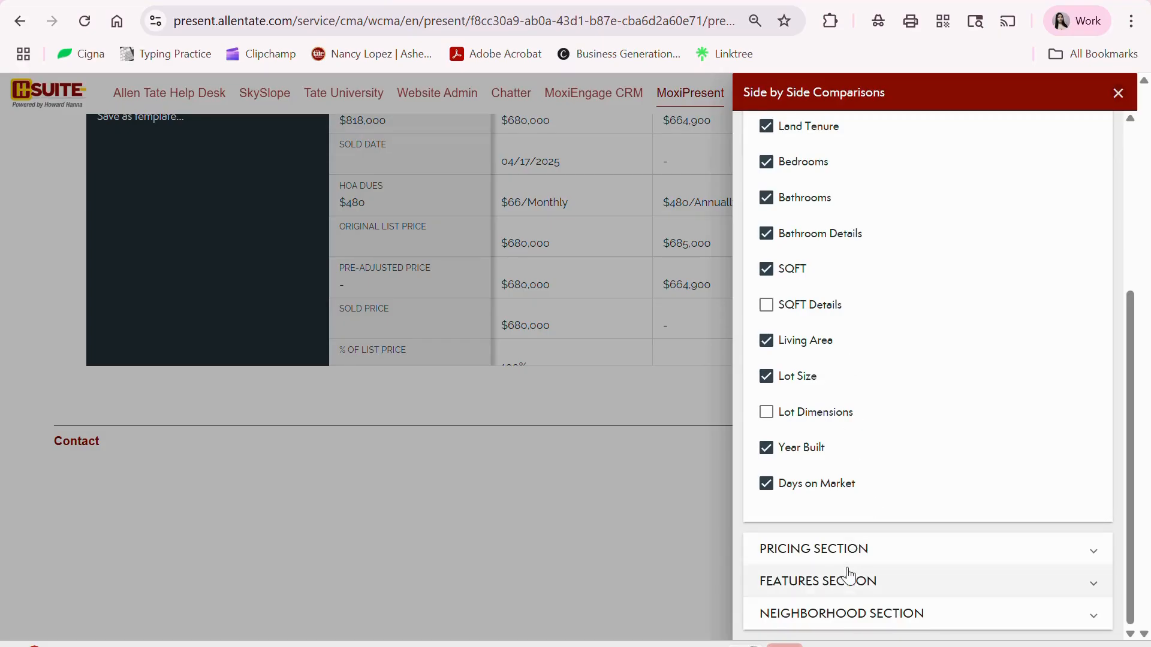
{"action": "left_click", "coordinate": [854, 550]}
{"action": "scroll", "coordinate": [876, 509], "scroll_direction": "down", "scroll_amount": 1}
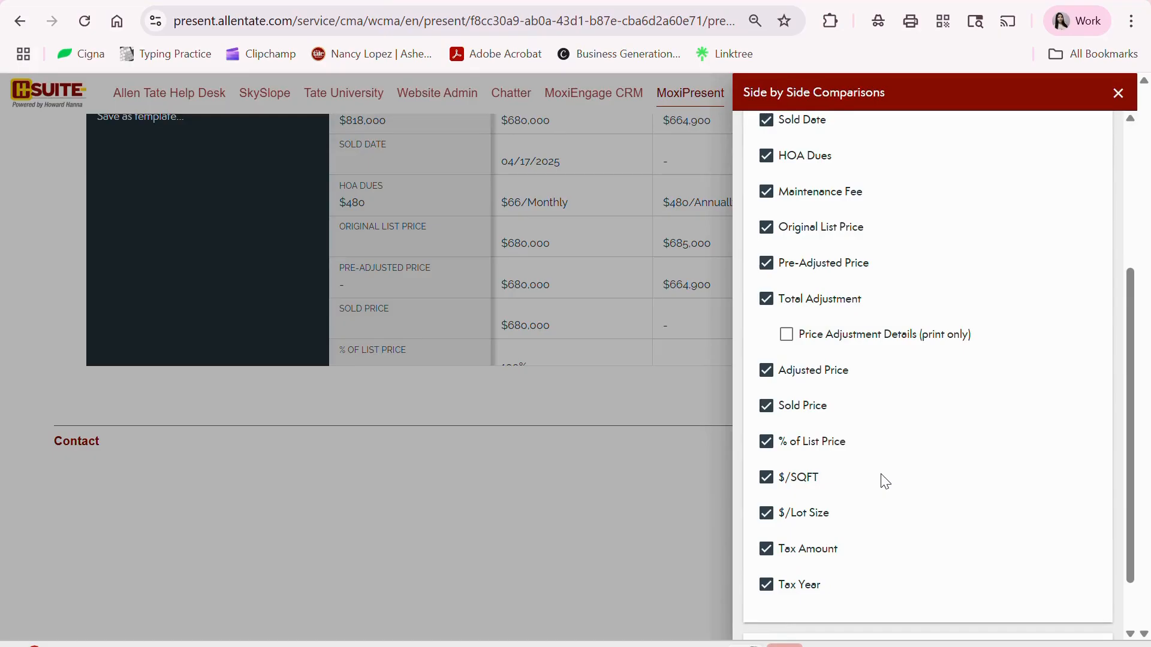
{"action": "scroll", "coordinate": [884, 482], "scroll_direction": "down", "scroll_amount": 1}
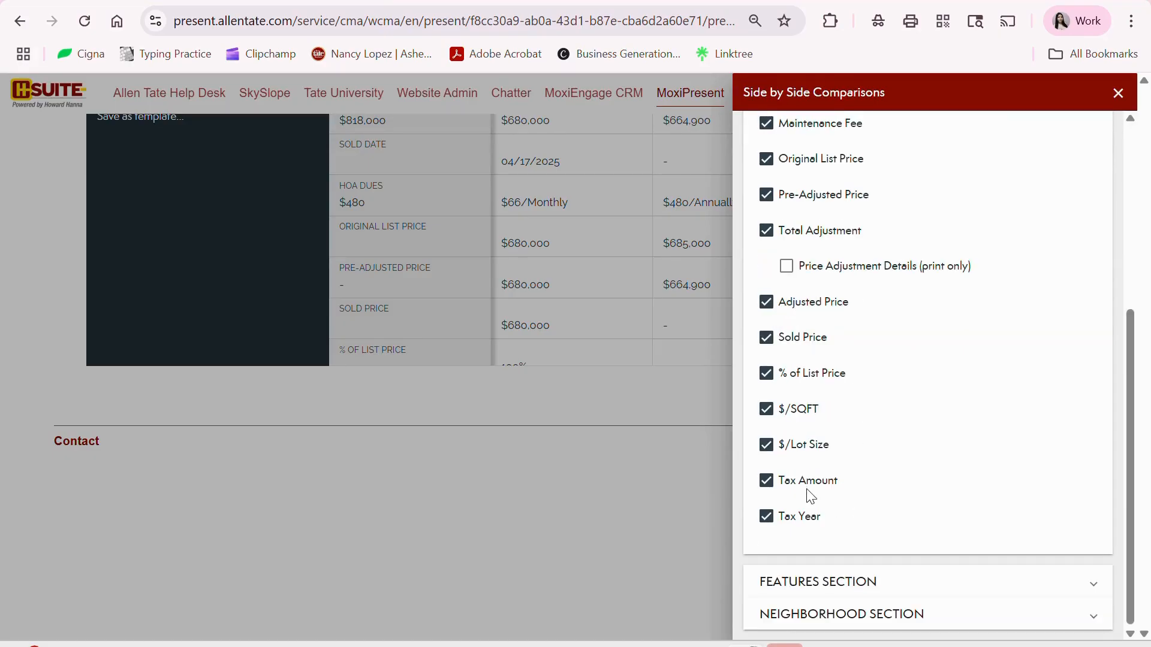
{"action": "scroll", "coordinate": [811, 495], "scroll_direction": "up", "scroll_amount": 3}
{"action": "left_click", "coordinate": [766, 233]}
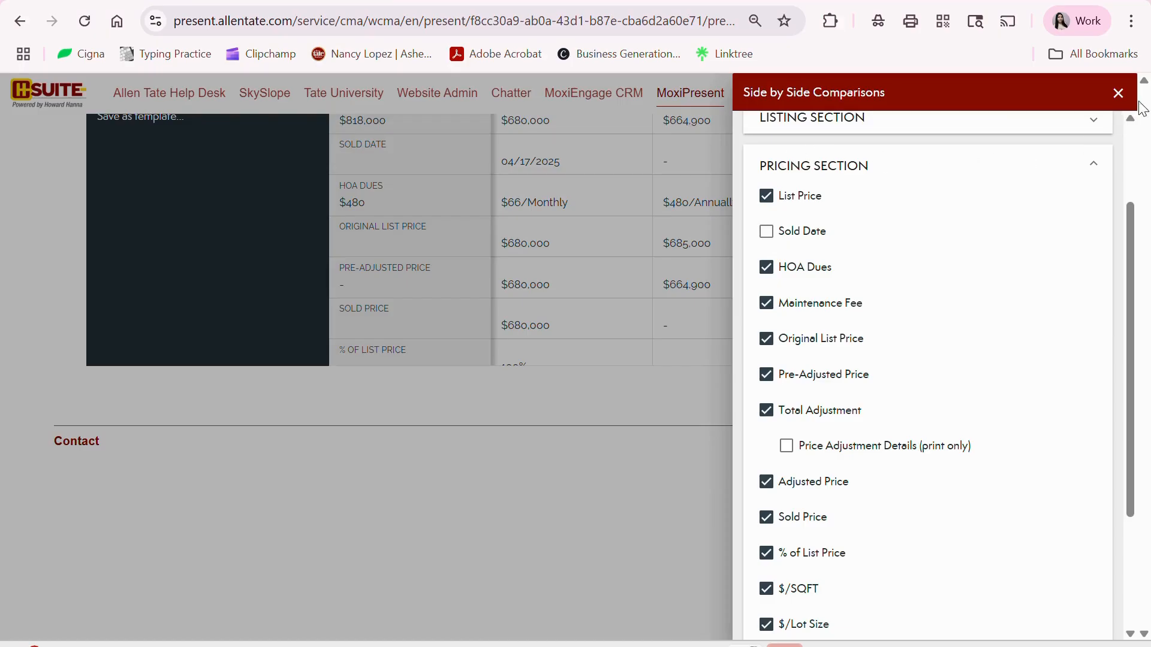
{"action": "left_click", "coordinate": [1118, 94]}
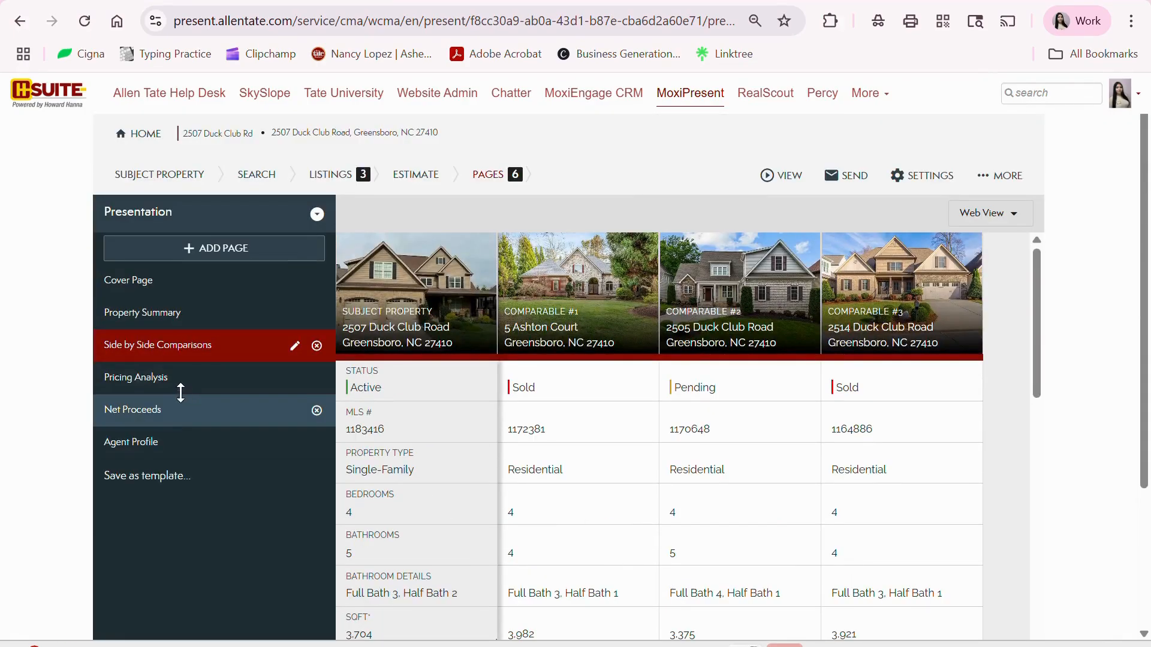
- Review the Pricing Analysis page, including its Agent Remarks paragraph
{"action": "left_click", "coordinate": [161, 381]}
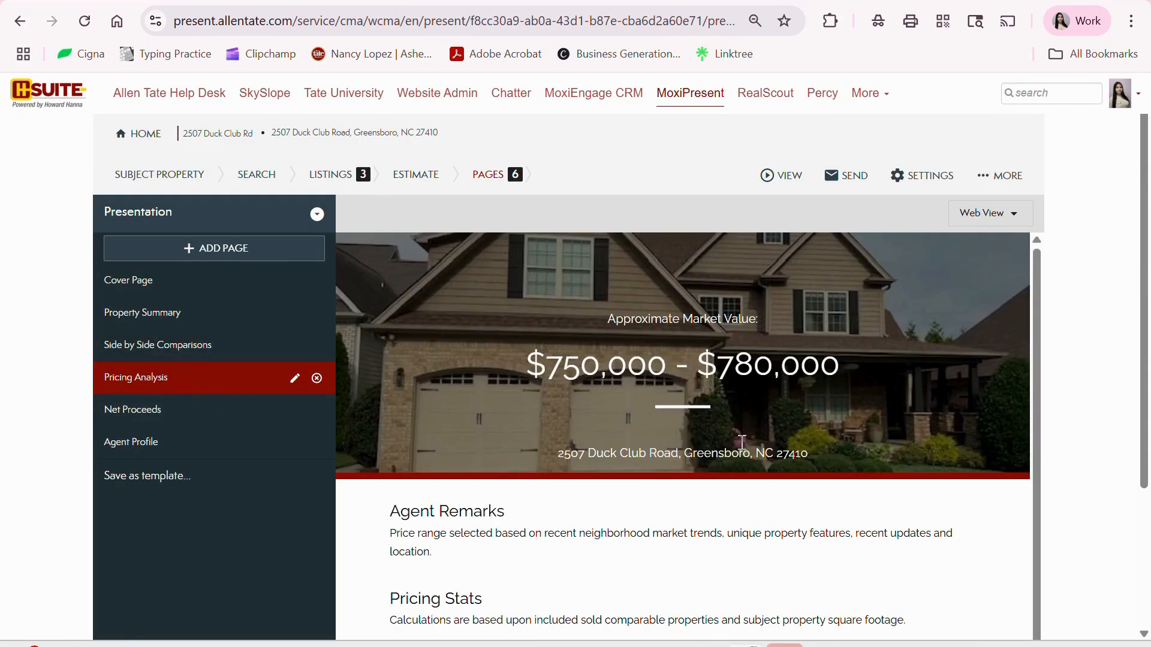
{"action": "scroll", "coordinate": [545, 432], "scroll_direction": "down", "scroll_amount": 2}
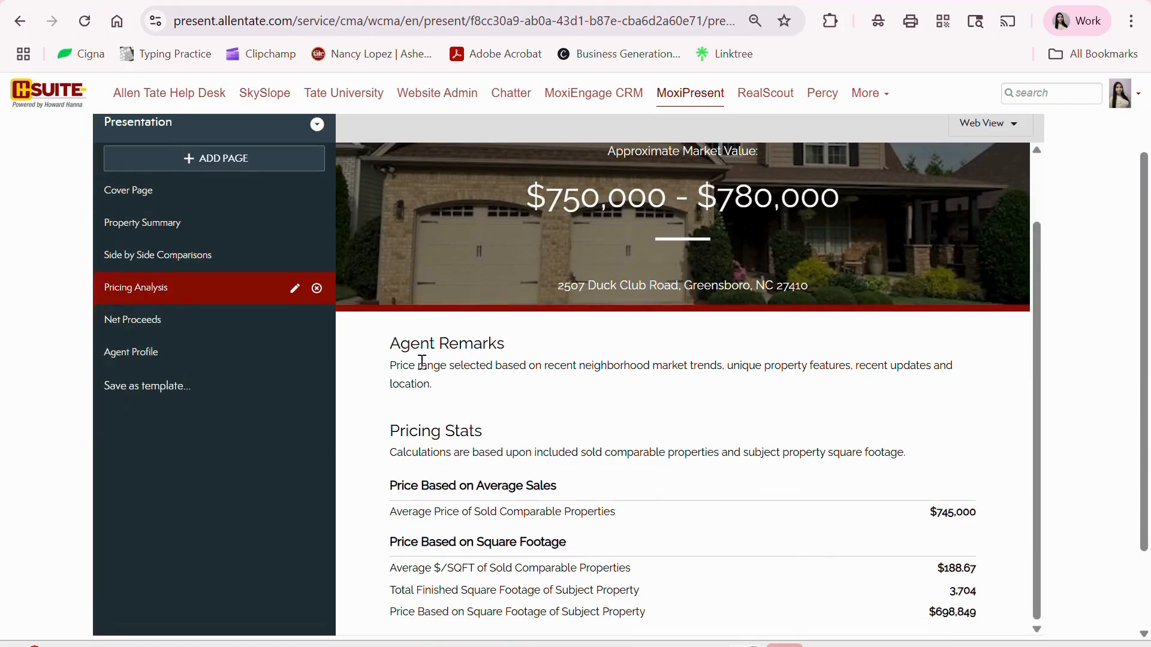
{"action": "left_click_drag", "start_coordinate": [393, 366], "coordinate": [431, 384]}
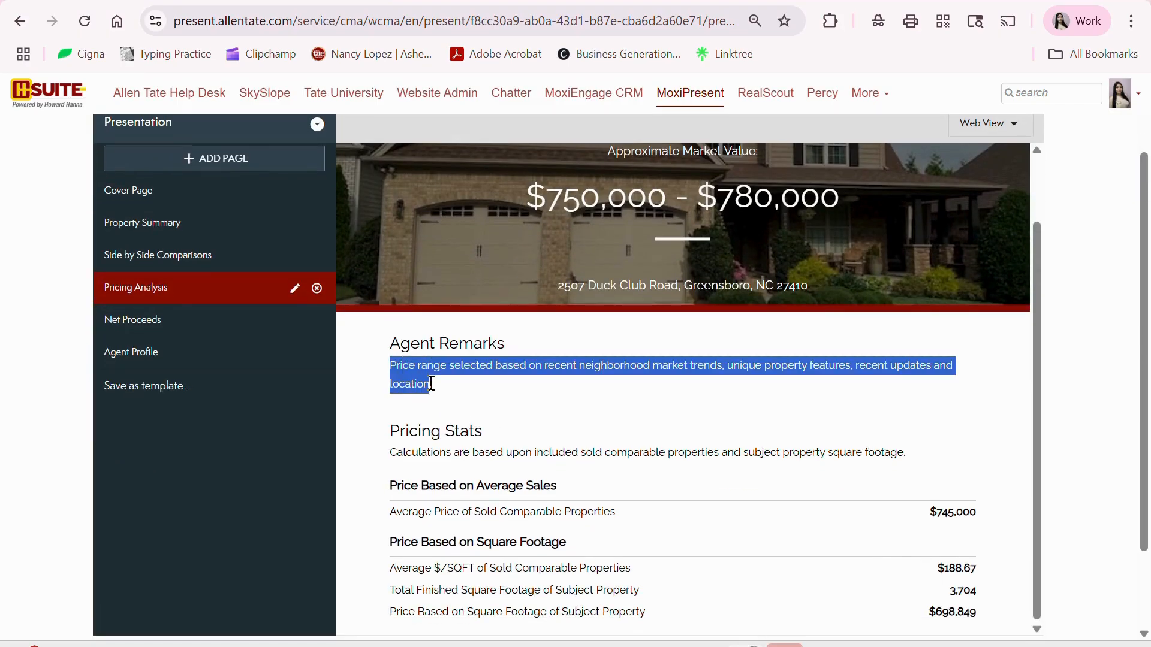
{"action": "scroll", "coordinate": [707, 407], "scroll_direction": "down", "scroll_amount": 2}
{"action": "left_click", "coordinate": [744, 392]}
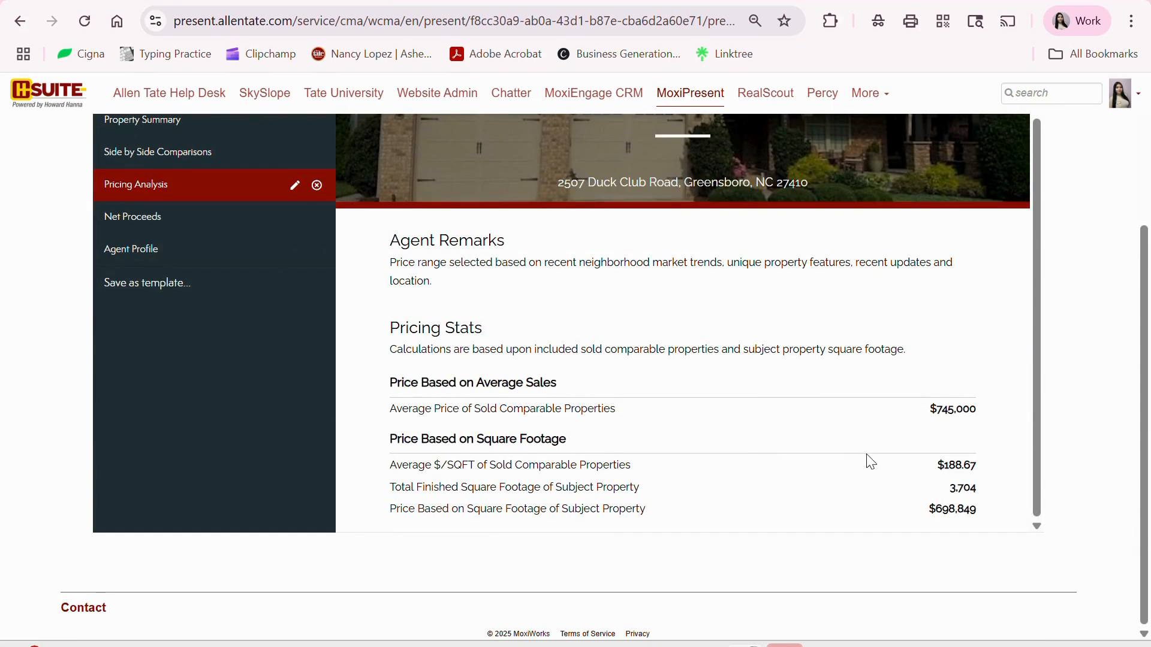
- Look over the Net Proceeds page, then bring up the Agent Profile page
{"action": "left_click", "coordinate": [132, 219]}
{"action": "scroll", "coordinate": [839, 476], "scroll_direction": "up", "scroll_amount": 3}
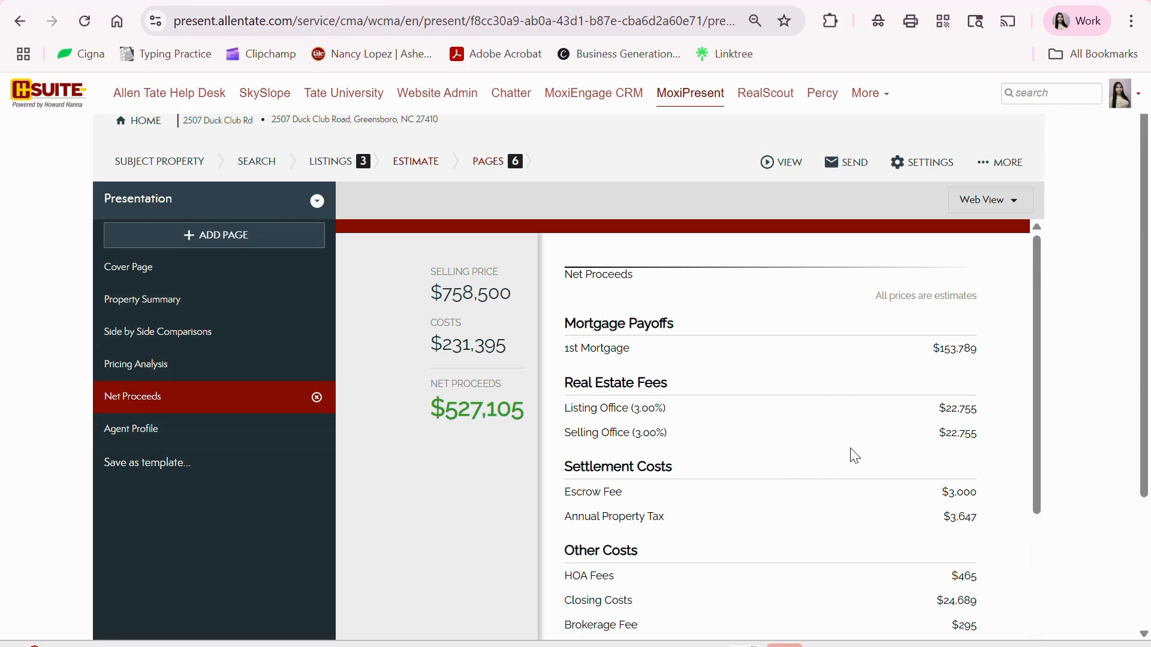
{"action": "scroll", "coordinate": [923, 462], "scroll_direction": "down", "scroll_amount": 5}
{"action": "scroll", "coordinate": [953, 472], "scroll_direction": "up", "scroll_amount": 5}
{"action": "scroll", "coordinate": [902, 380], "scroll_direction": "down", "scroll_amount": 3}
{"action": "scroll", "coordinate": [908, 390], "scroll_direction": "down", "scroll_amount": 2}
{"action": "scroll", "coordinate": [887, 407], "scroll_direction": "up", "scroll_amount": 5}
{"action": "scroll", "coordinate": [862, 425], "scroll_direction": "down", "scroll_amount": 2}
{"action": "scroll", "coordinate": [863, 444], "scroll_direction": "down", "scroll_amount": 1}
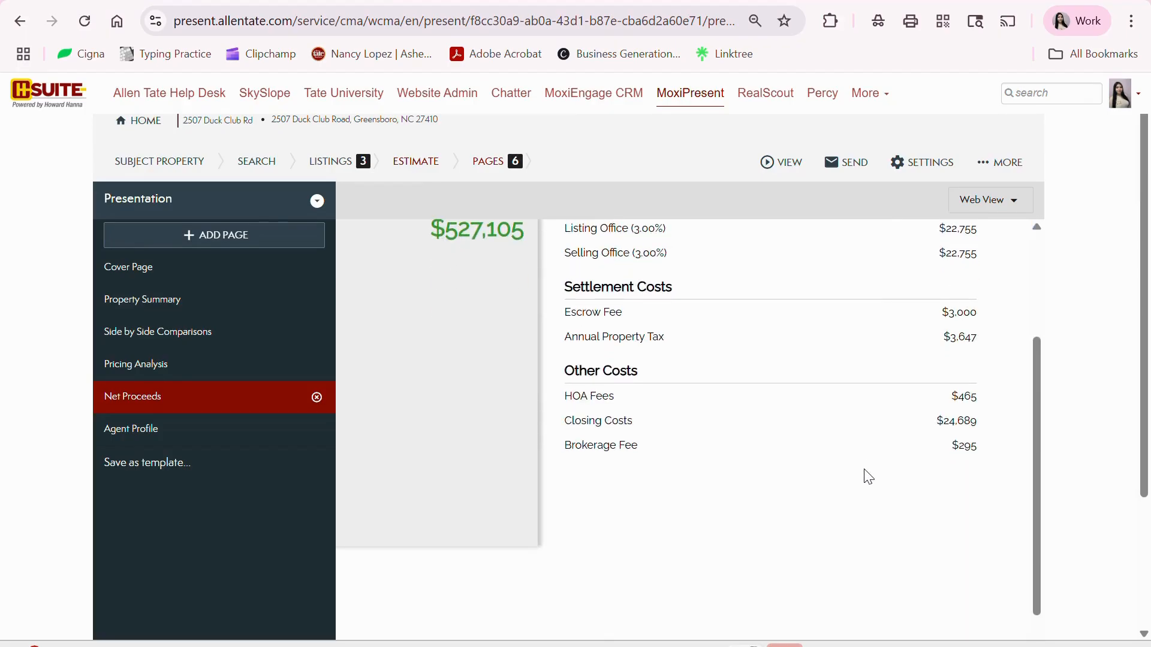
{"action": "left_click", "coordinate": [131, 427]}
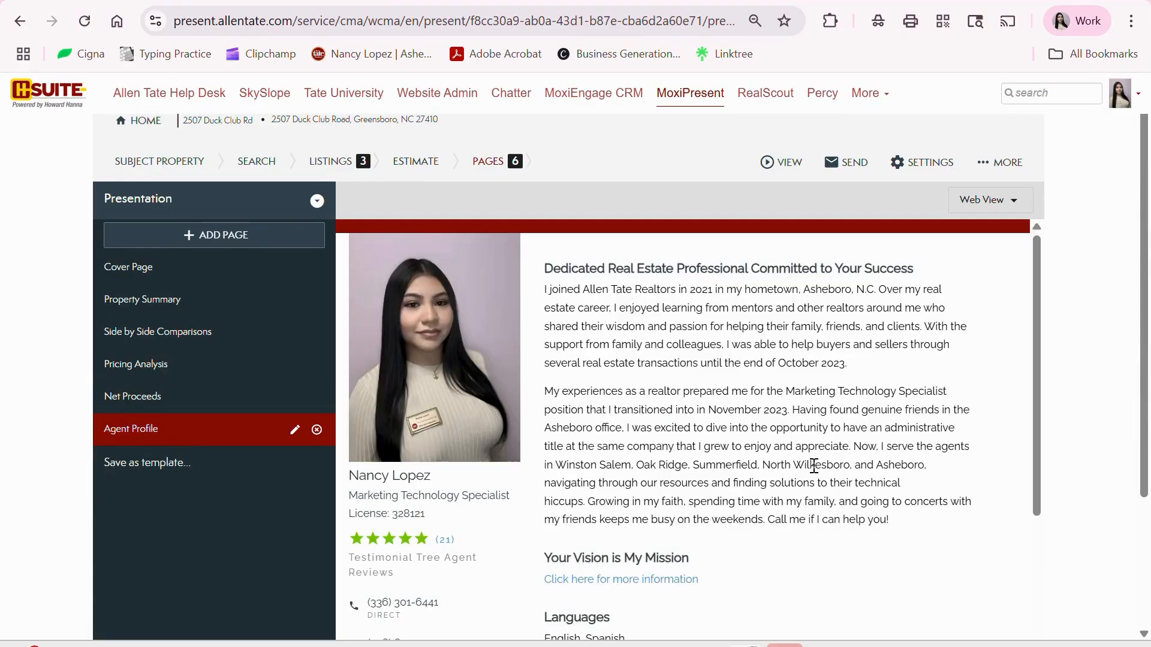
- Generate the presentation as a Print - Portrait PDF from the VIEW menu
{"action": "scroll", "coordinate": [806, 465], "scroll_direction": "down", "scroll_amount": 5}
{"action": "scroll", "coordinate": [801, 463], "scroll_direction": "up", "scroll_amount": 5}
{"action": "scroll", "coordinate": [698, 396], "scroll_direction": "down", "scroll_amount": 5}
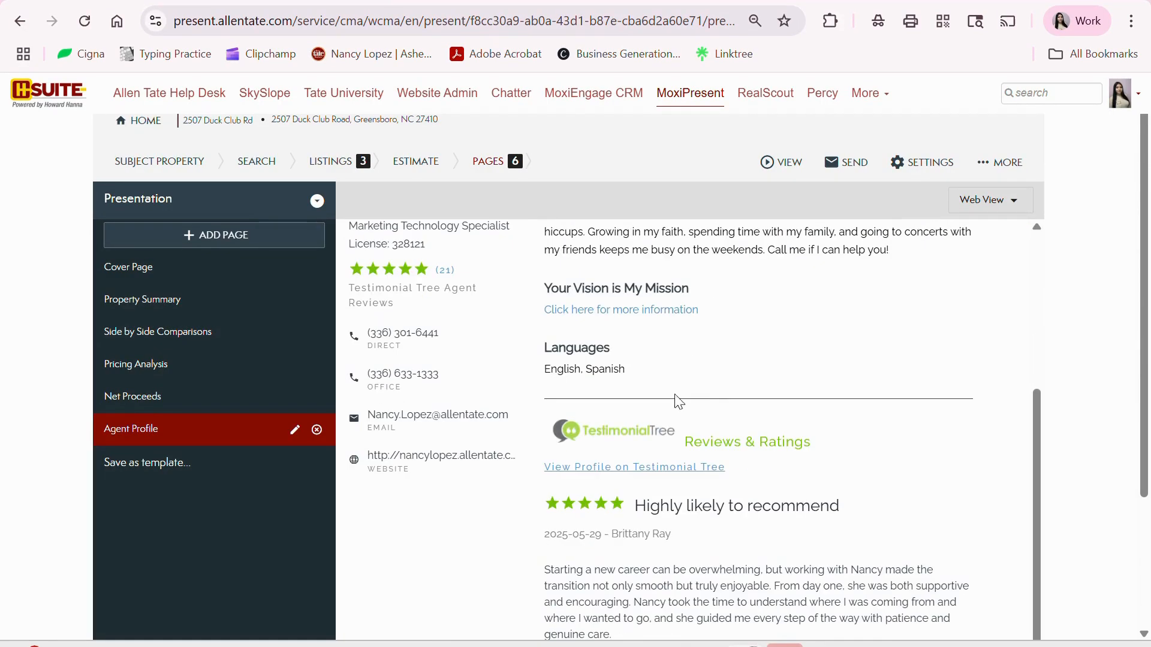
{"action": "scroll", "coordinate": [687, 557], "scroll_direction": "down", "scroll_amount": 1}
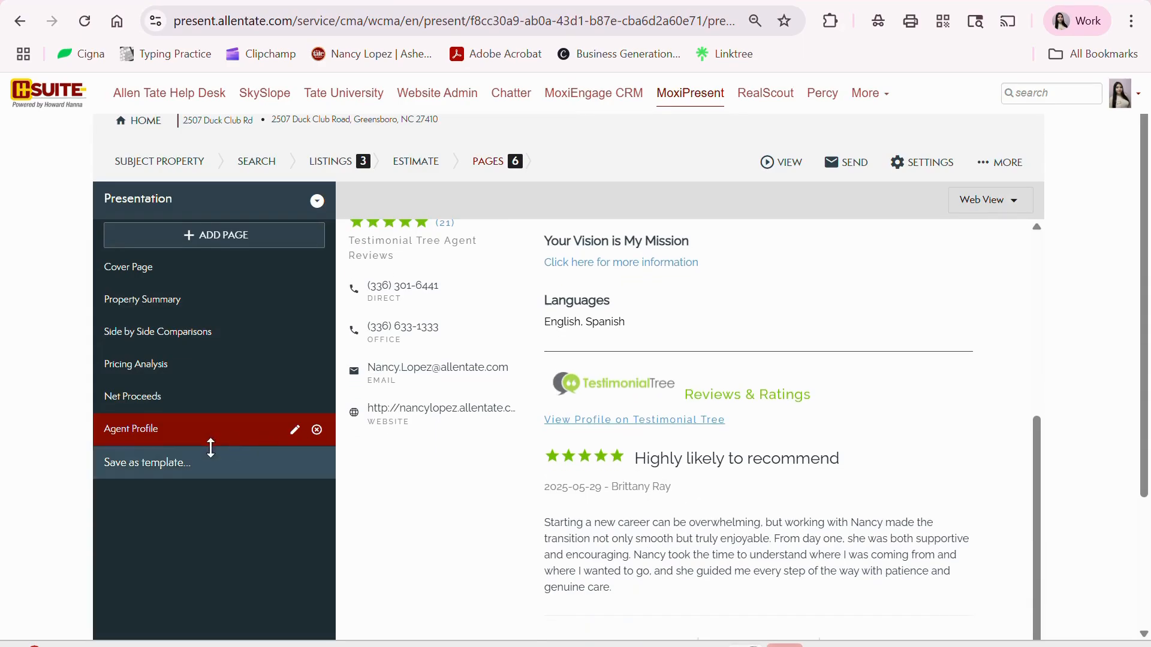
{"action": "scroll", "coordinate": [809, 401], "scroll_direction": "up", "scroll_amount": 3}
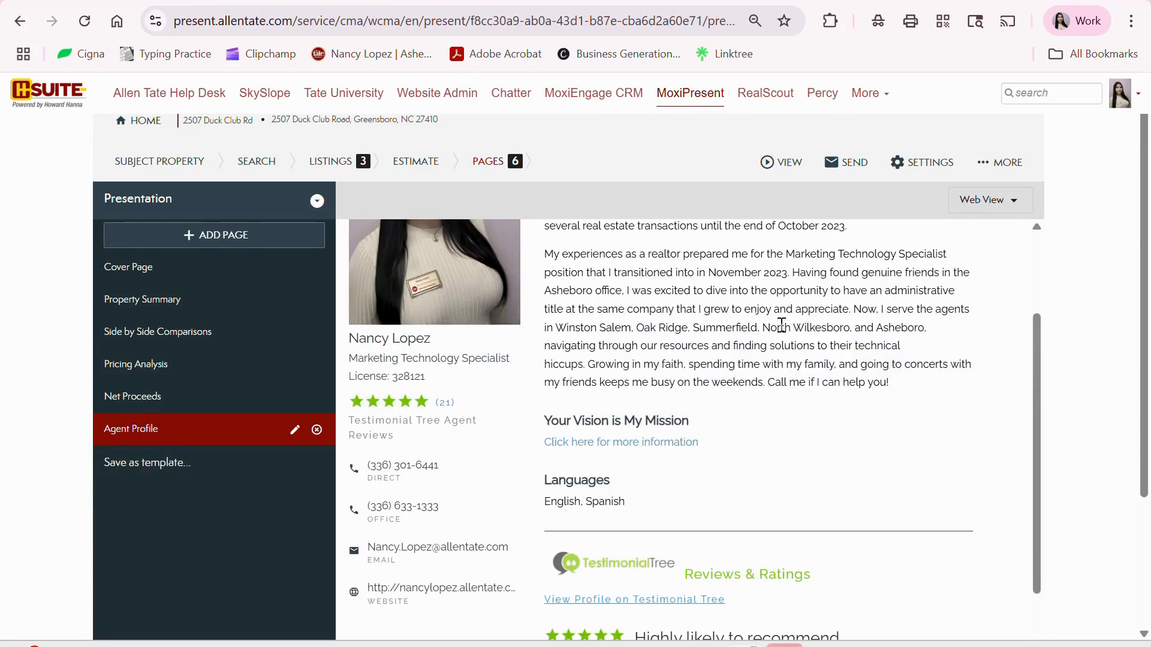
{"action": "scroll", "coordinate": [733, 333], "scroll_direction": "up", "scroll_amount": 3}
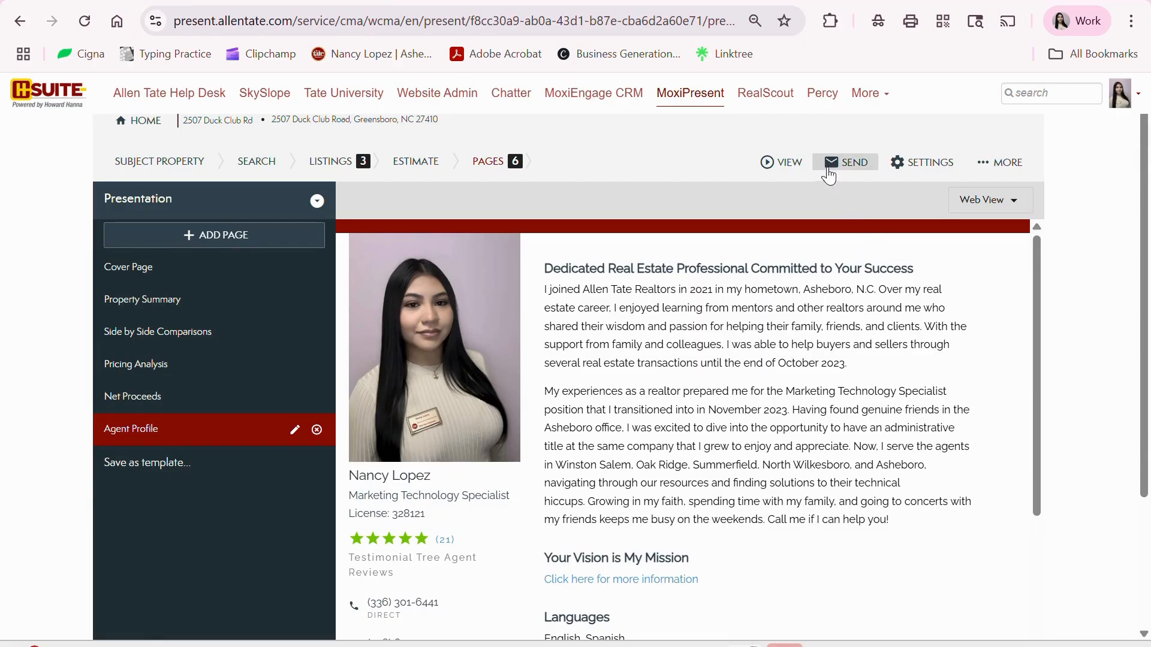
{"action": "left_click", "coordinate": [773, 165]}
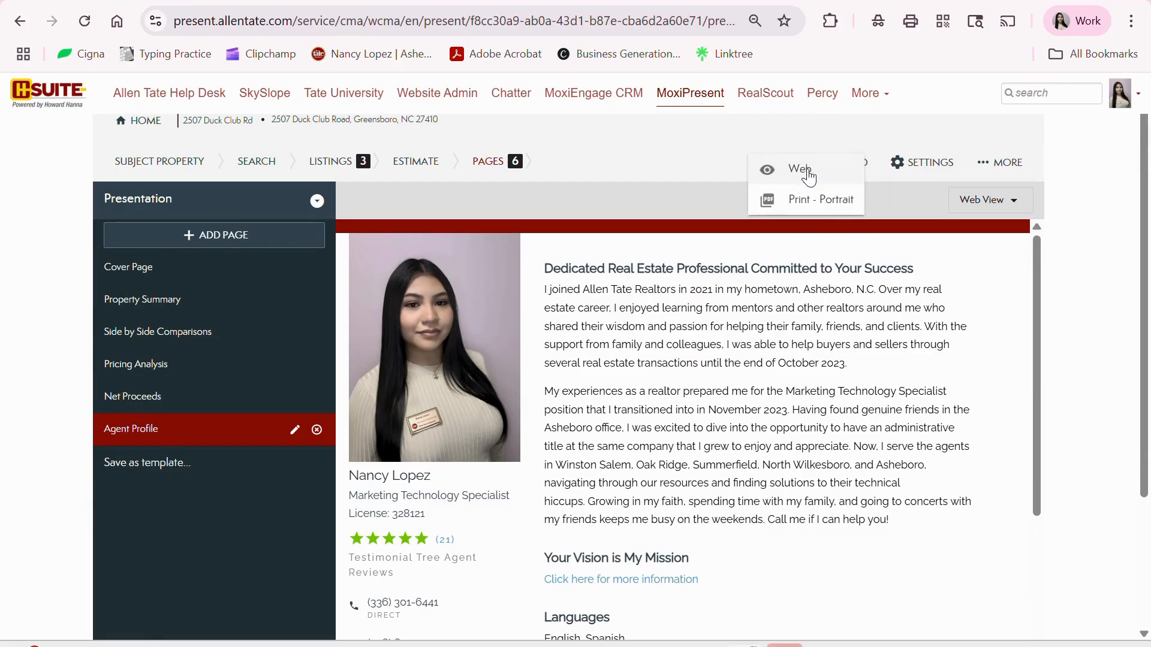
{"action": "left_click", "coordinate": [806, 200]}
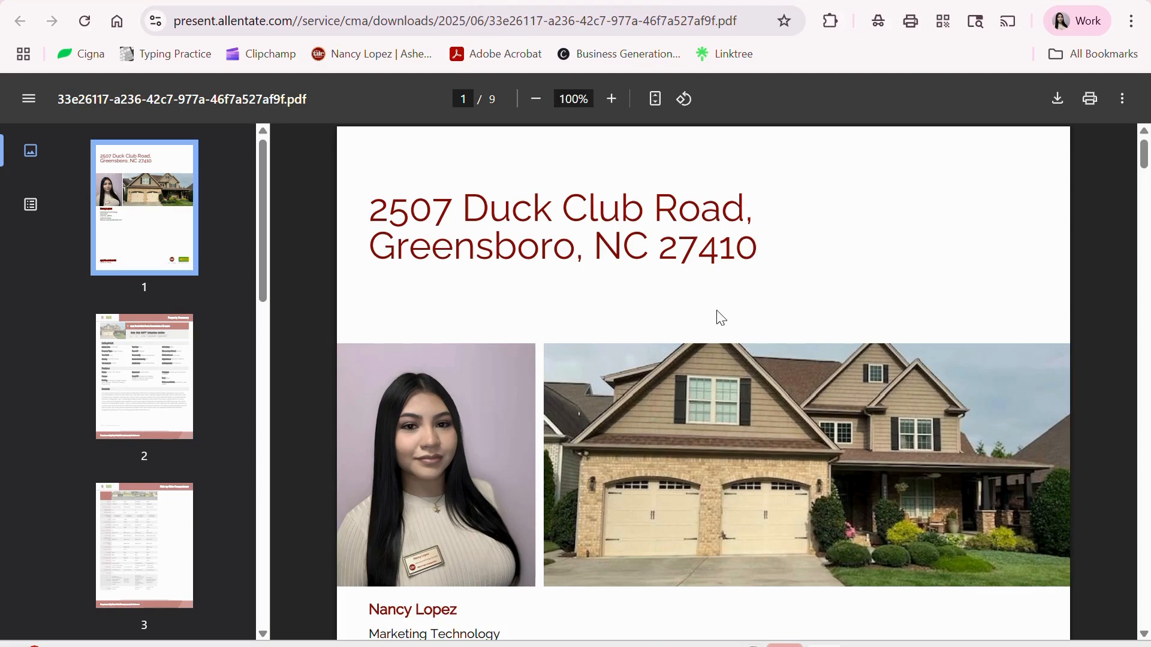
- Scroll through PDF pages 3–9, from the comparisons to the Agent Profile reviews
{"action": "scroll", "coordinate": [822, 373], "scroll_direction": "down", "scroll_amount": 12}
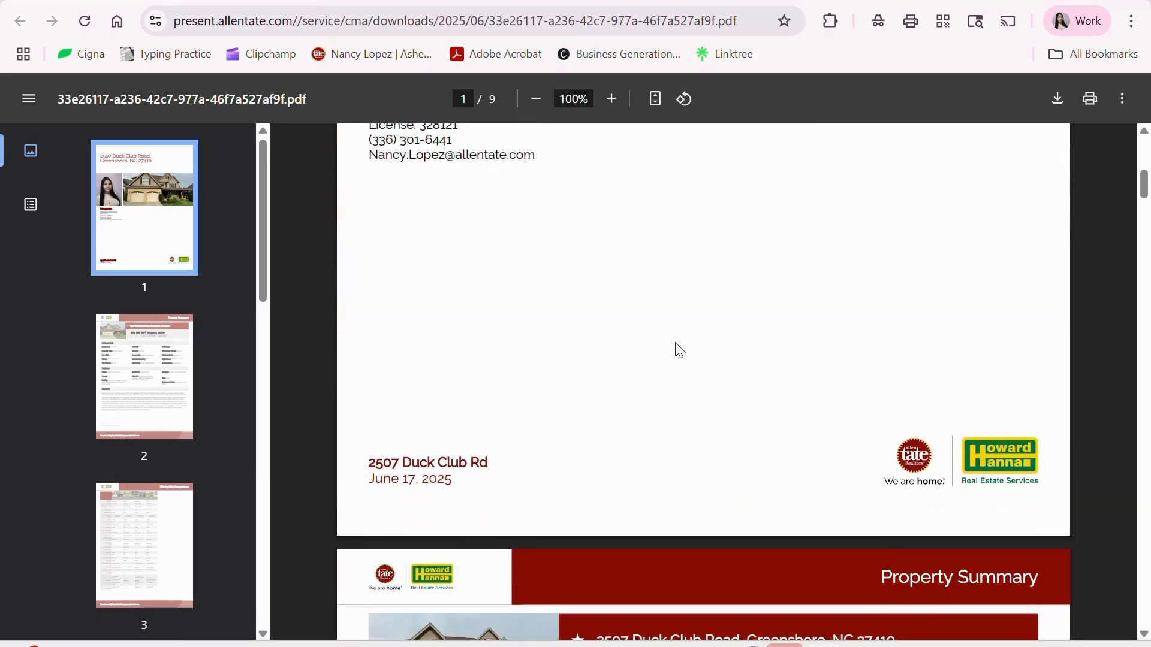
{"action": "scroll", "coordinate": [701, 343], "scroll_direction": "down", "scroll_amount": 6}
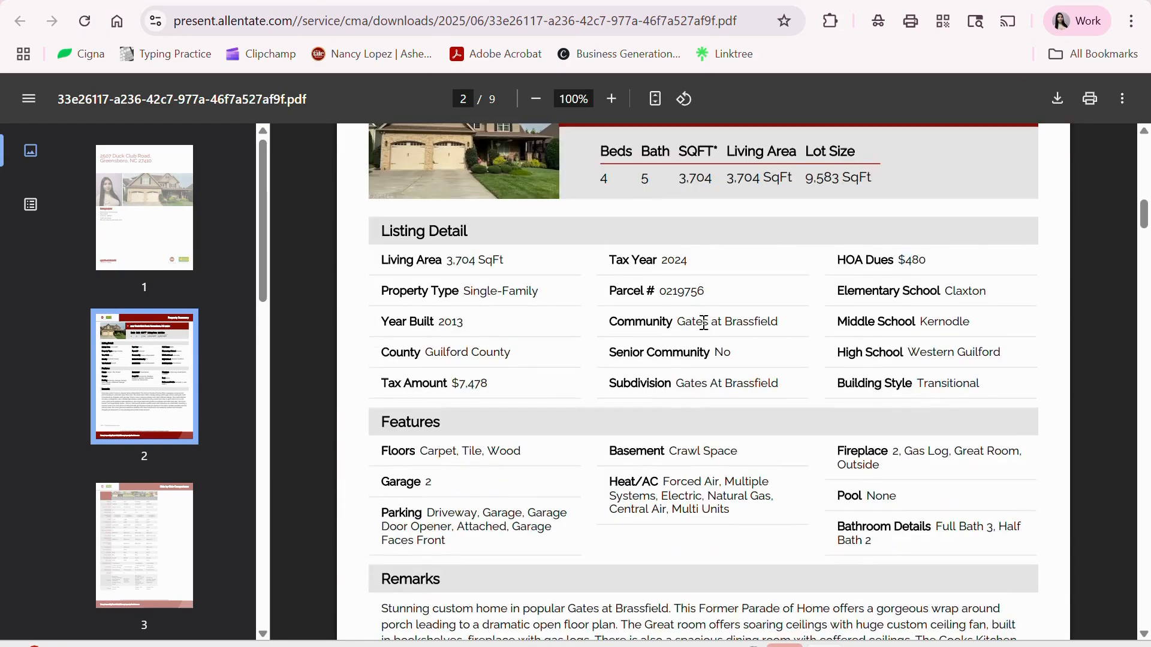
{"action": "scroll", "coordinate": [716, 316], "scroll_direction": "down", "scroll_amount": 10}
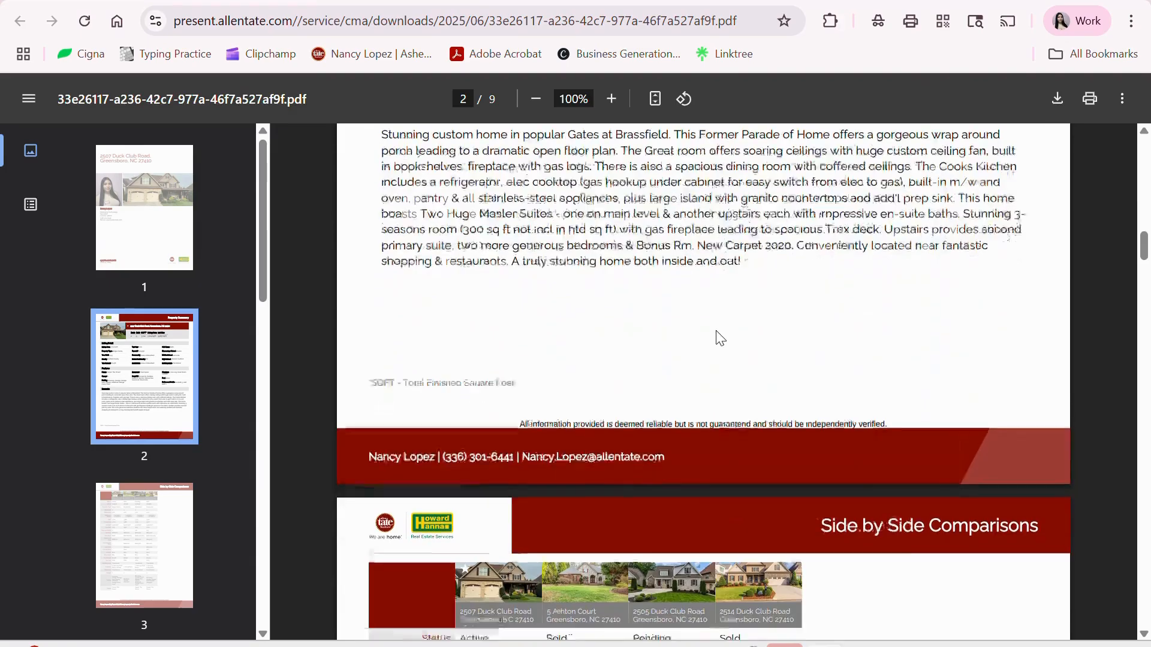
{"action": "scroll", "coordinate": [714, 331], "scroll_direction": "up", "scroll_amount": 2}
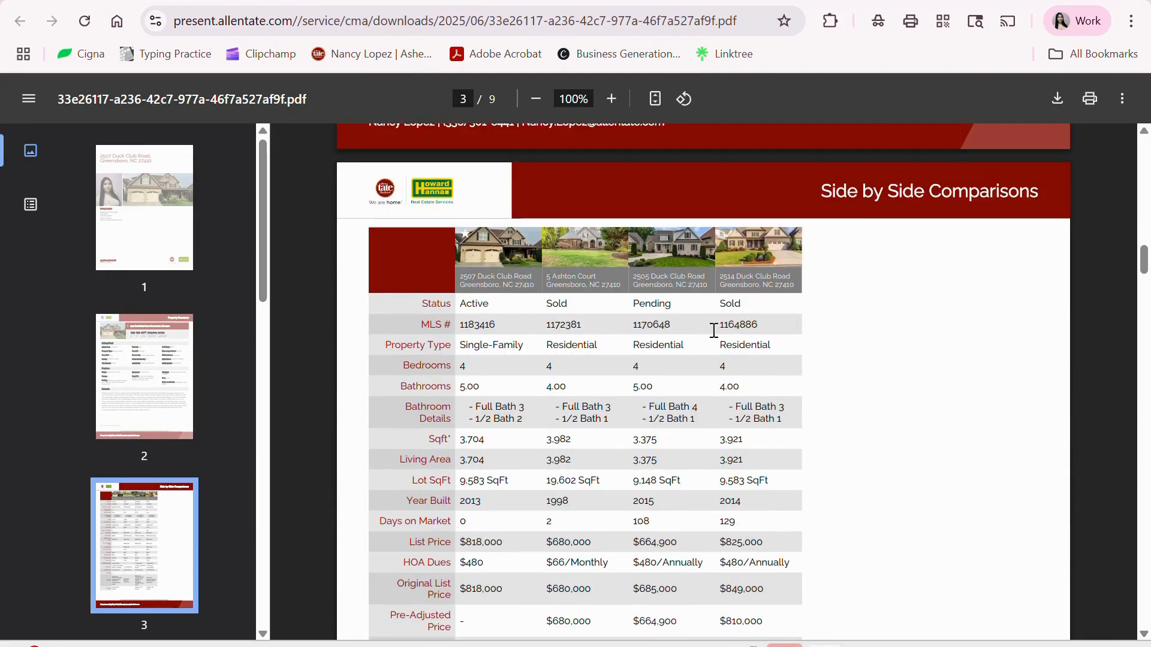
{"action": "scroll", "coordinate": [713, 330], "scroll_direction": "down", "scroll_amount": 15}
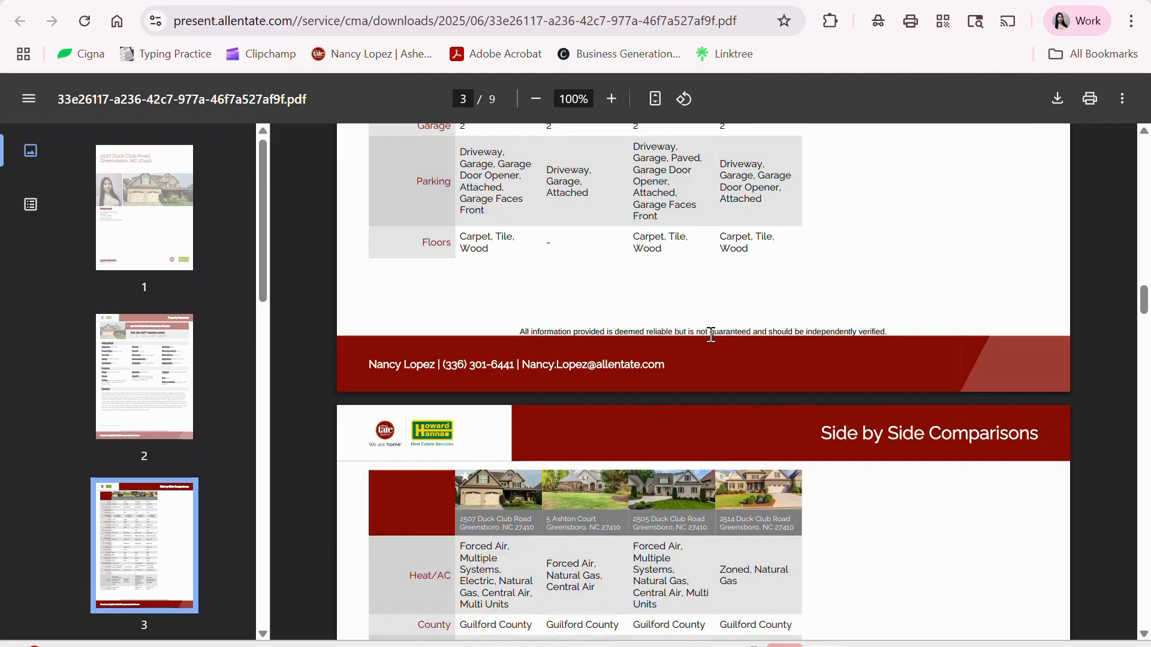
{"action": "scroll", "coordinate": [711, 334], "scroll_direction": "down", "scroll_amount": 5}
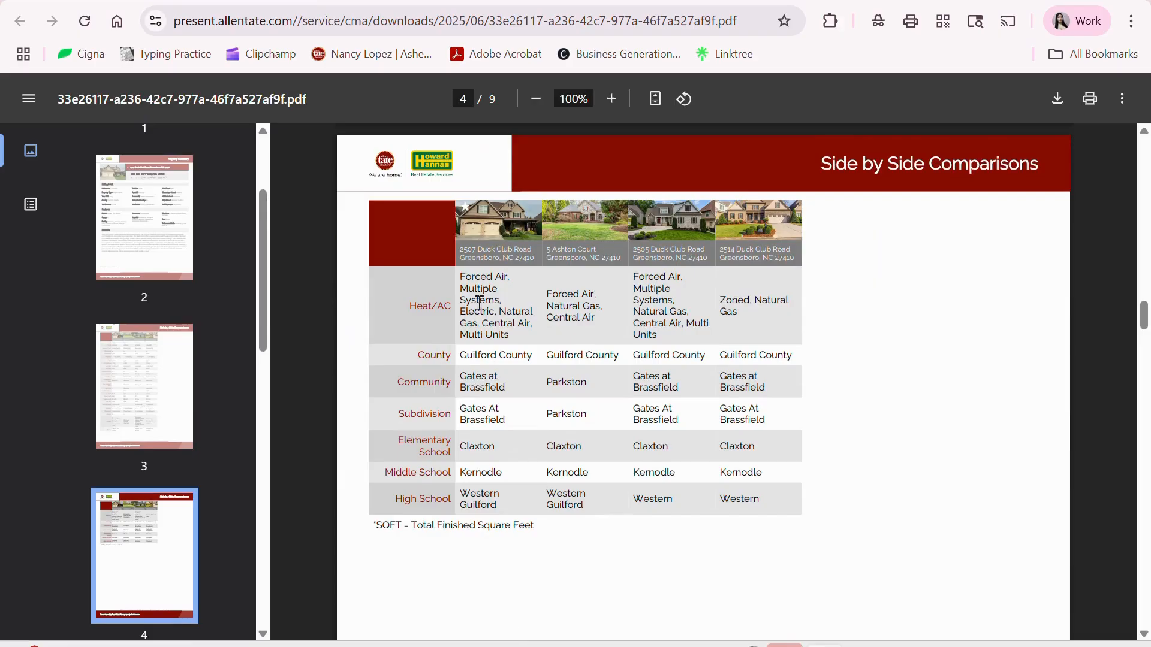
{"action": "scroll", "coordinate": [782, 398], "scroll_direction": "down", "scroll_amount": 10}
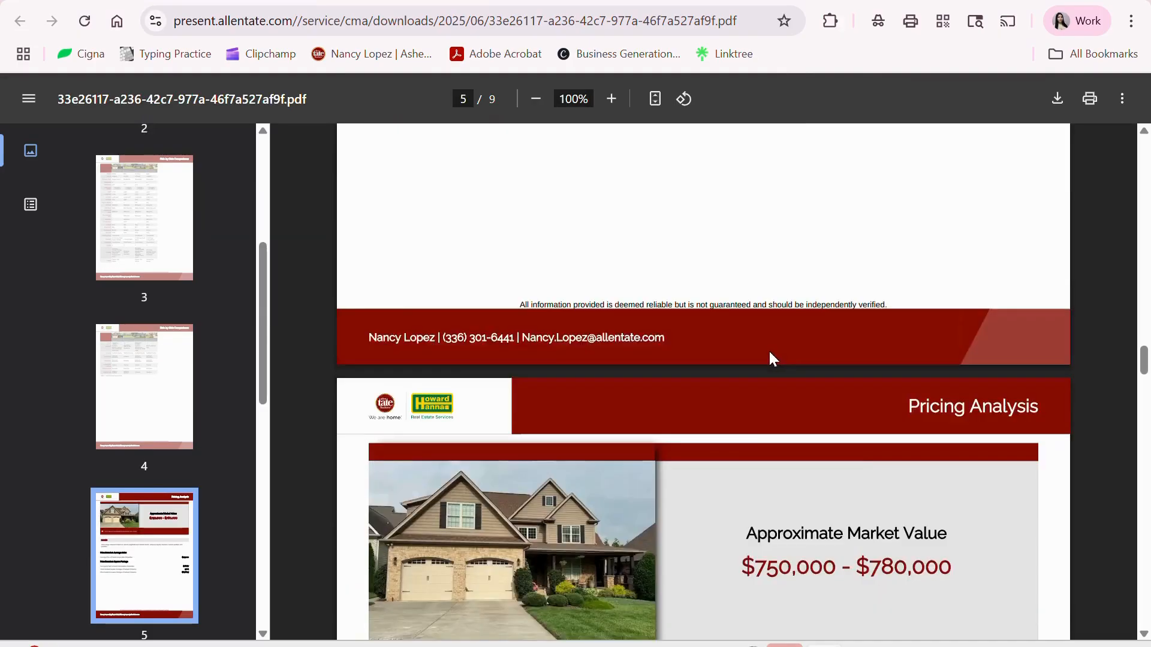
{"action": "scroll", "coordinate": [772, 356], "scroll_direction": "down", "scroll_amount": 9}
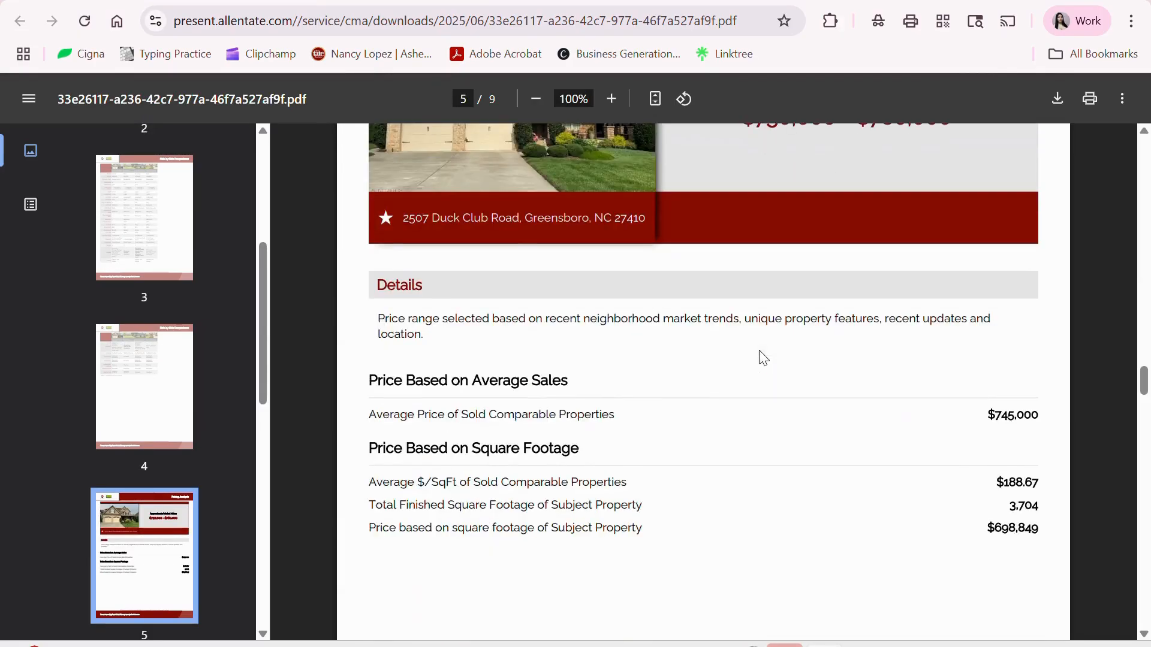
{"action": "scroll", "coordinate": [766, 360], "scroll_direction": "down", "scroll_amount": 9}
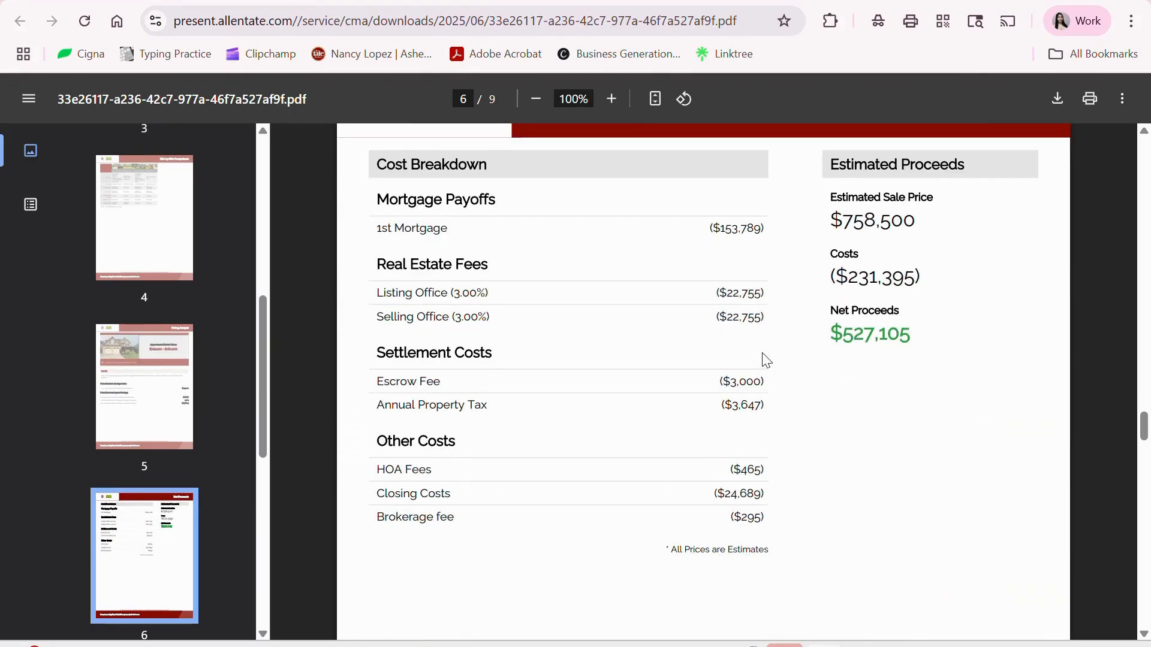
{"action": "scroll", "coordinate": [766, 360], "scroll_direction": "down", "scroll_amount": 15}
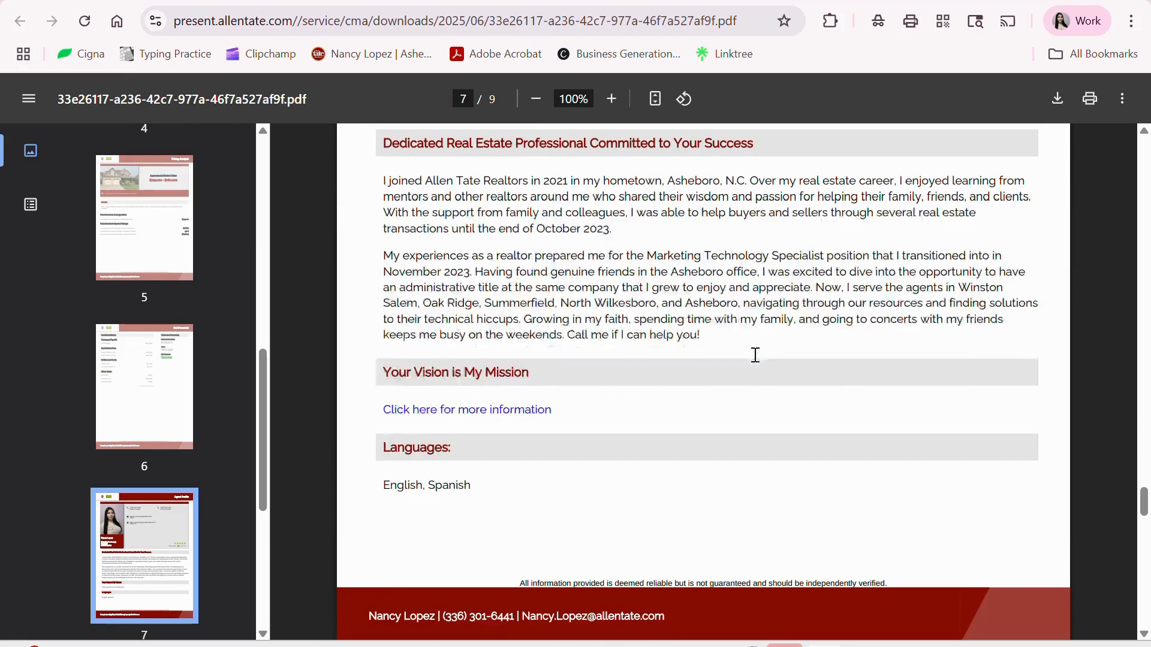
{"action": "scroll", "coordinate": [756, 355], "scroll_direction": "down", "scroll_amount": 15}
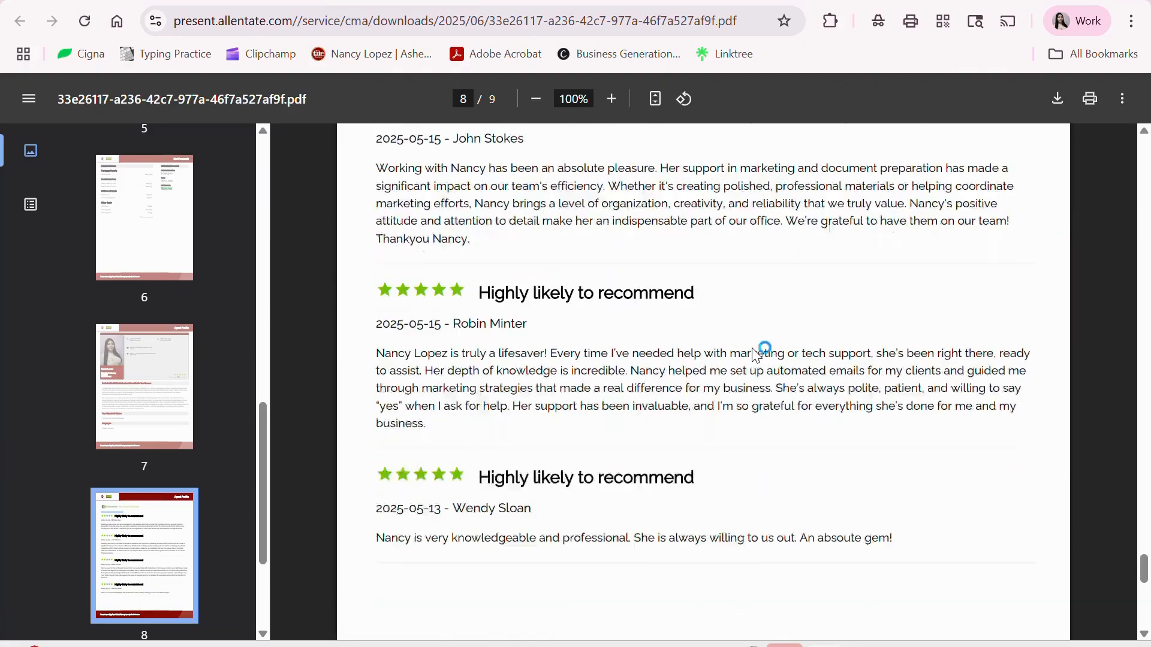
{"action": "scroll", "coordinate": [754, 353], "scroll_direction": "down", "scroll_amount": 15}
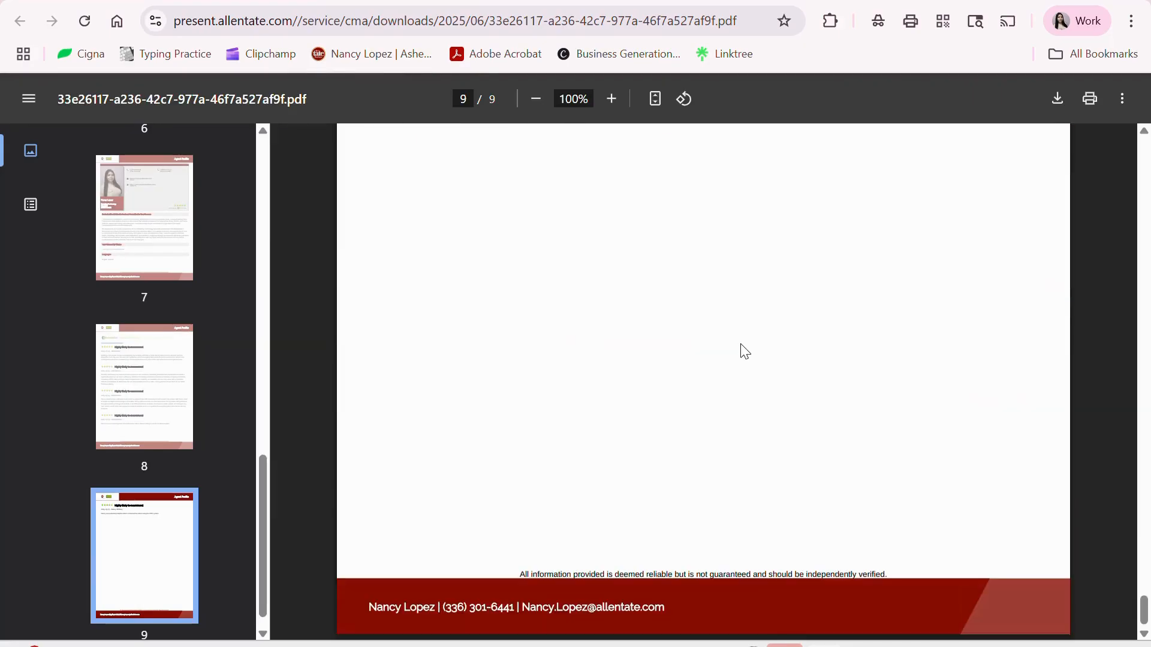
{"action": "scroll", "coordinate": [744, 352], "scroll_direction": "up", "scroll_amount": 8}
{"action": "scroll", "coordinate": [745, 351], "scroll_direction": "up", "scroll_amount": 6}
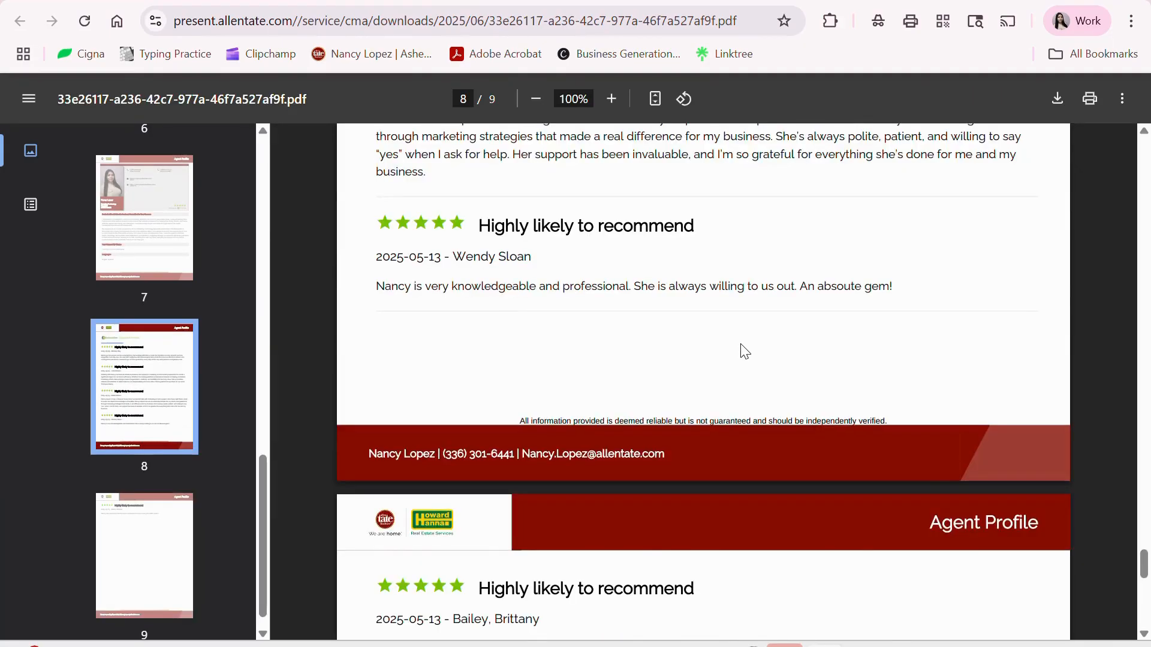
{"action": "scroll", "coordinate": [745, 352], "scroll_direction": "up", "scroll_amount": 6}
{"action": "scroll", "coordinate": [744, 354], "scroll_direction": "down", "scroll_amount": 10}
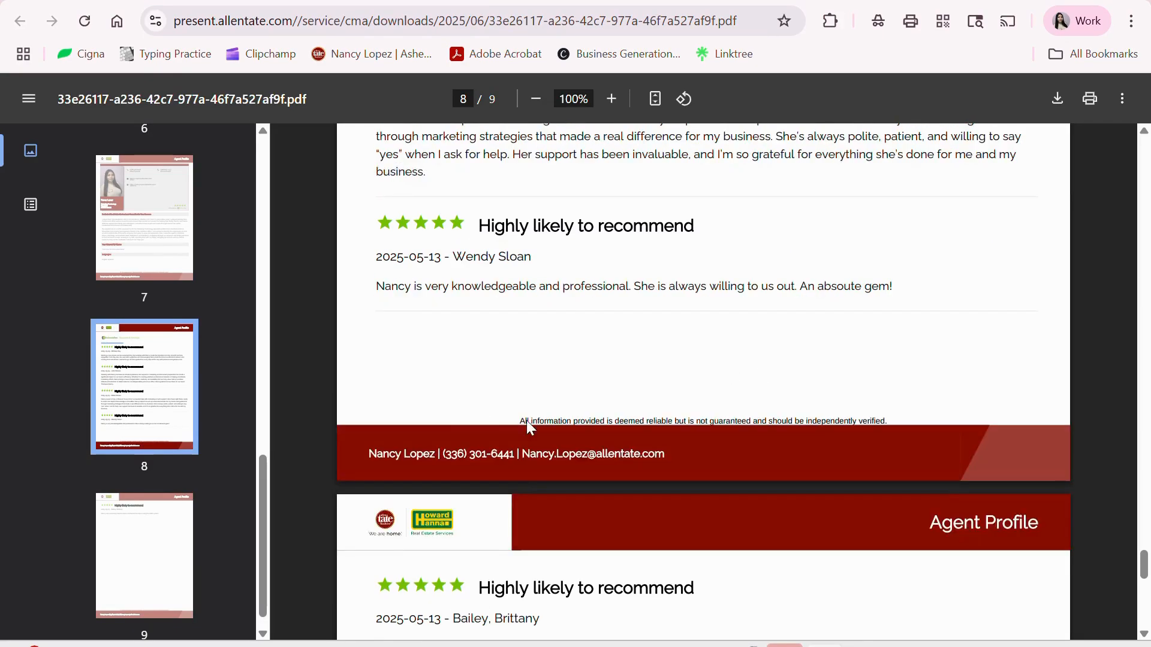
{"action": "scroll", "coordinate": [675, 441], "scroll_direction": "down", "scroll_amount": 6}
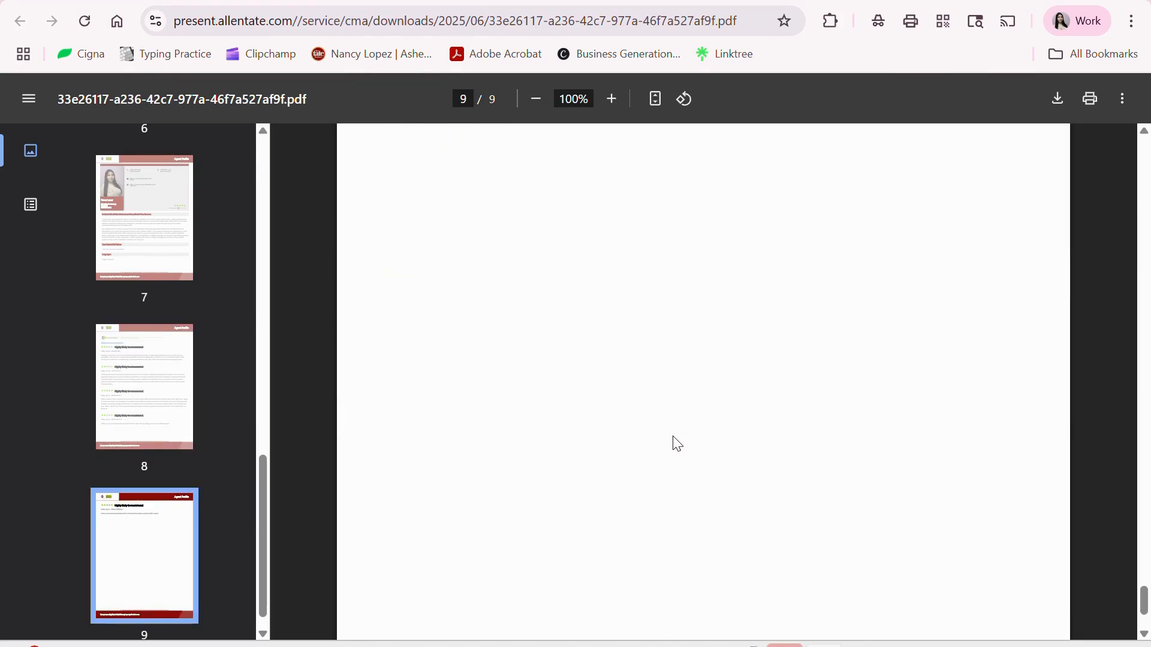
{"action": "scroll", "coordinate": [674, 445], "scroll_direction": "down", "scroll_amount": 1}
{"action": "scroll", "coordinate": [676, 444], "scroll_direction": "up", "scroll_amount": 6}
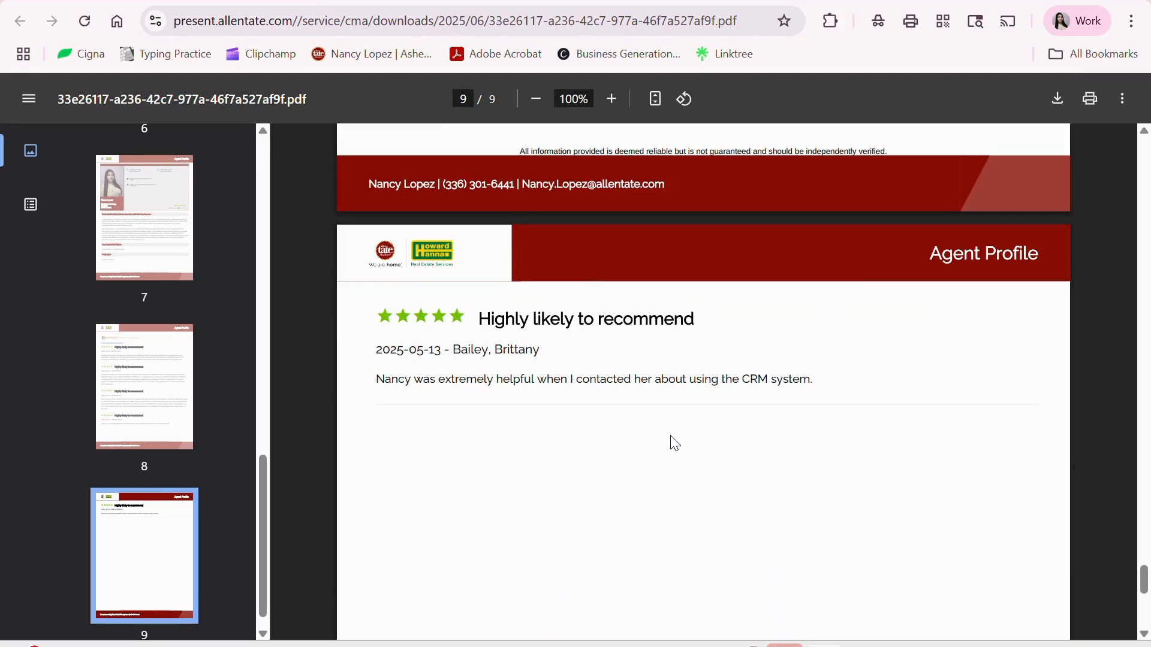
{"action": "scroll", "coordinate": [672, 442], "scroll_direction": "up", "scroll_amount": 3}
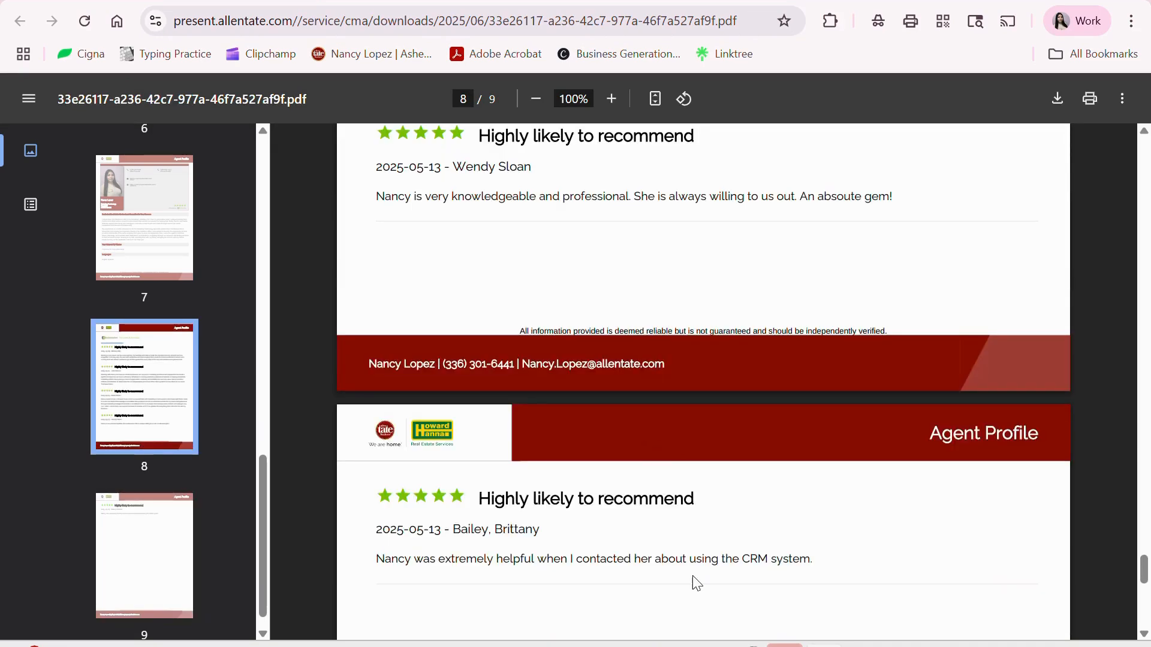
{"action": "scroll", "coordinate": [663, 562], "scroll_direction": "up", "scroll_amount": 6}
{"action": "scroll", "coordinate": [663, 548], "scroll_direction": "up", "scroll_amount": 6}
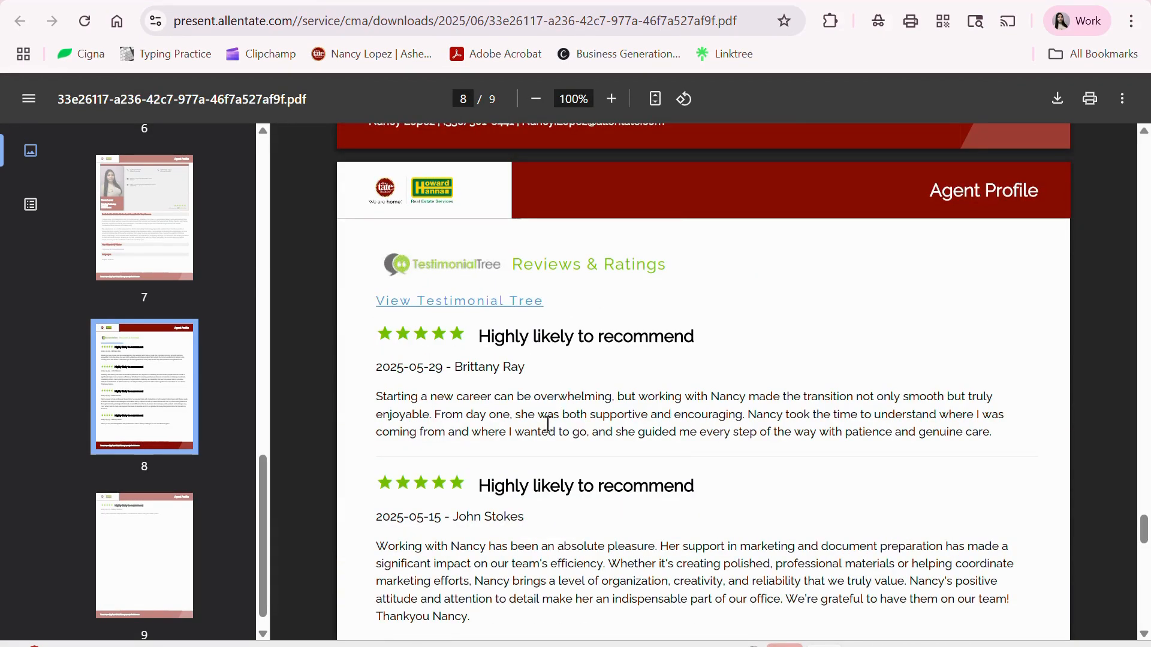
{"action": "scroll", "coordinate": [516, 371], "scroll_direction": "down", "scroll_amount": 3}
{"action": "scroll", "coordinate": [558, 437], "scroll_direction": "down", "scroll_amount": 5}
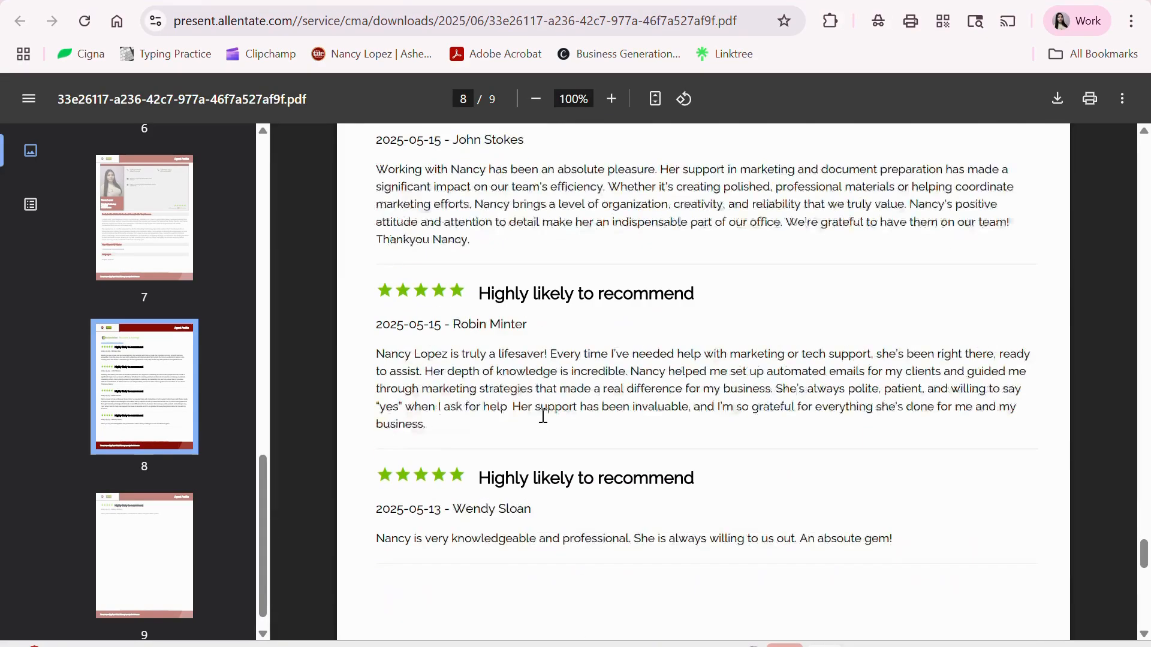
{"action": "scroll", "coordinate": [540, 435], "scroll_direction": "up", "scroll_amount": 15}
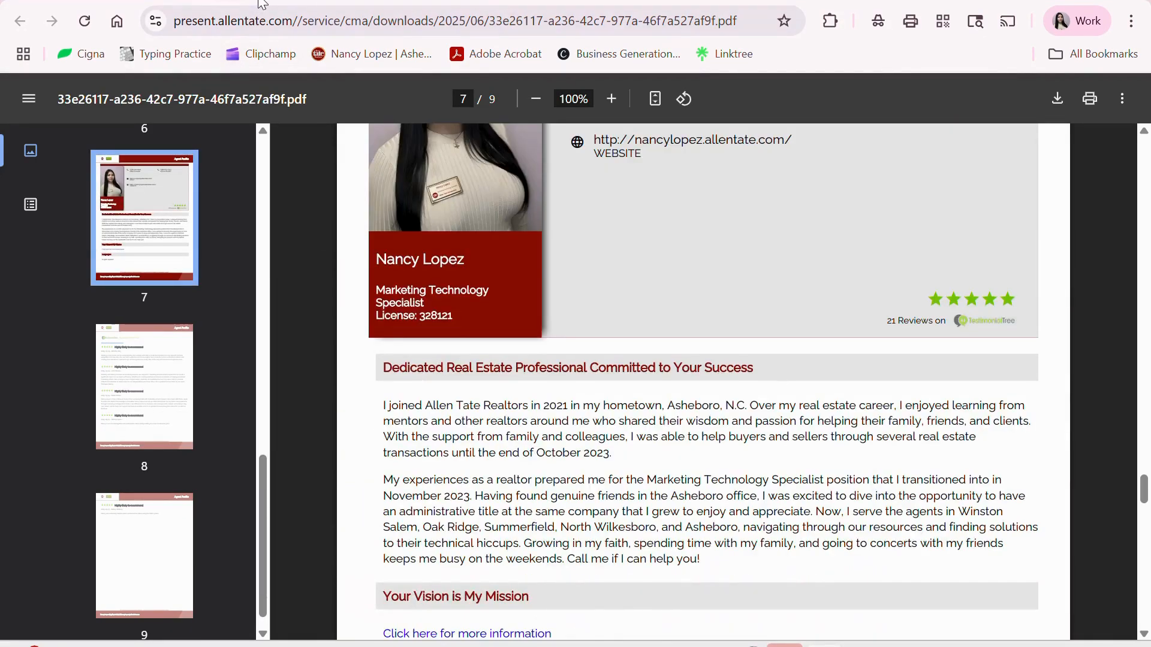
- Start emailing the presentation, addressed to the agent's matching email address
{"action": "left_click", "coordinate": [262, 4]}
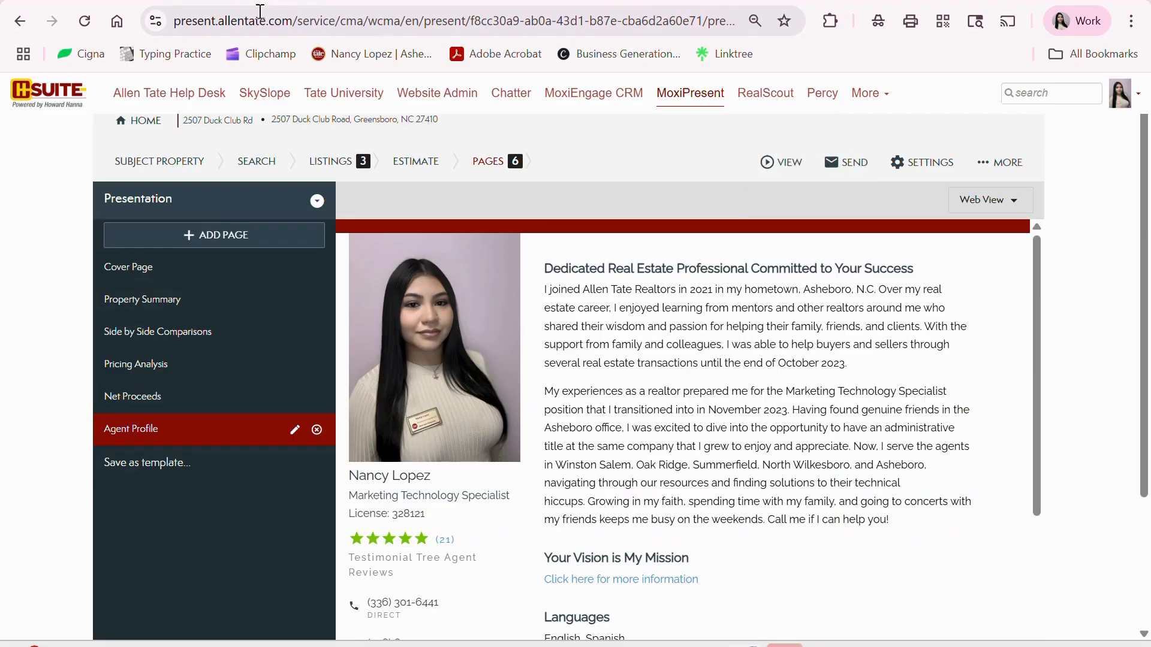
{"action": "scroll", "coordinate": [995, 315], "scroll_direction": "down", "scroll_amount": 5}
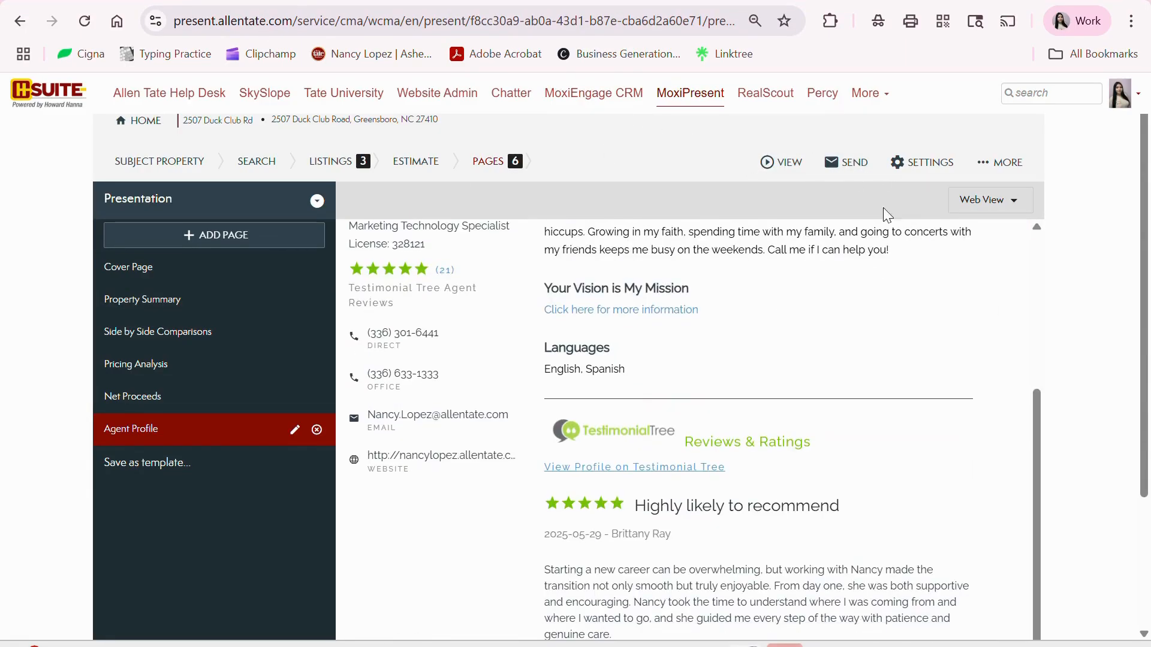
{"action": "left_click", "coordinate": [842, 165]}
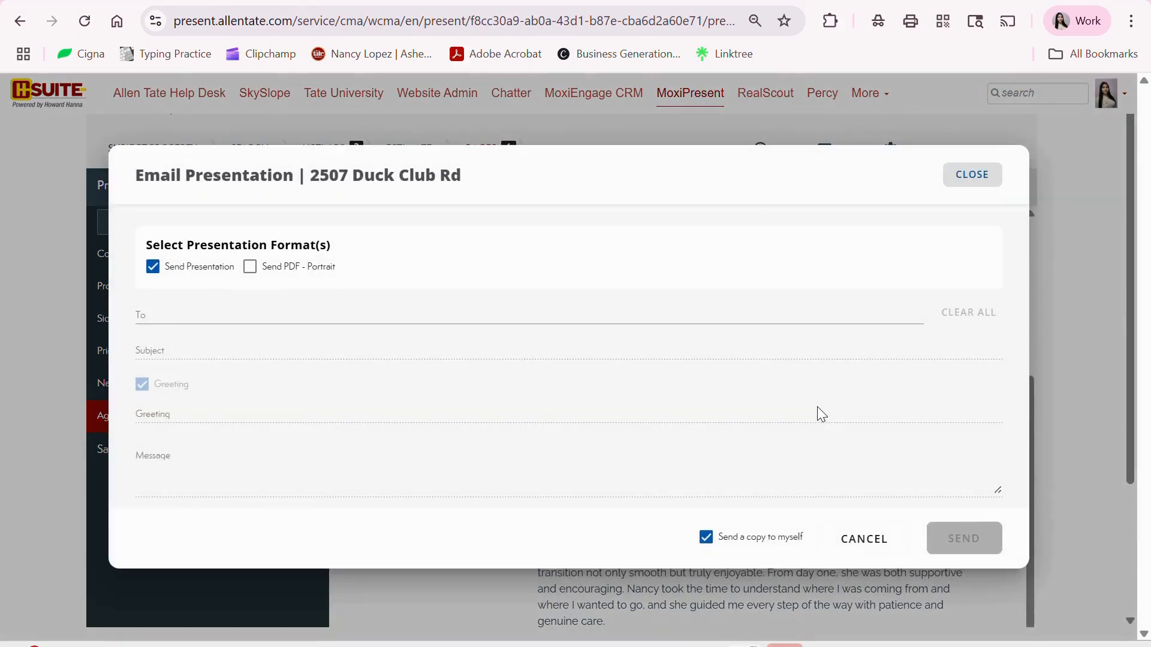
{"action": "left_click", "coordinate": [338, 312]}
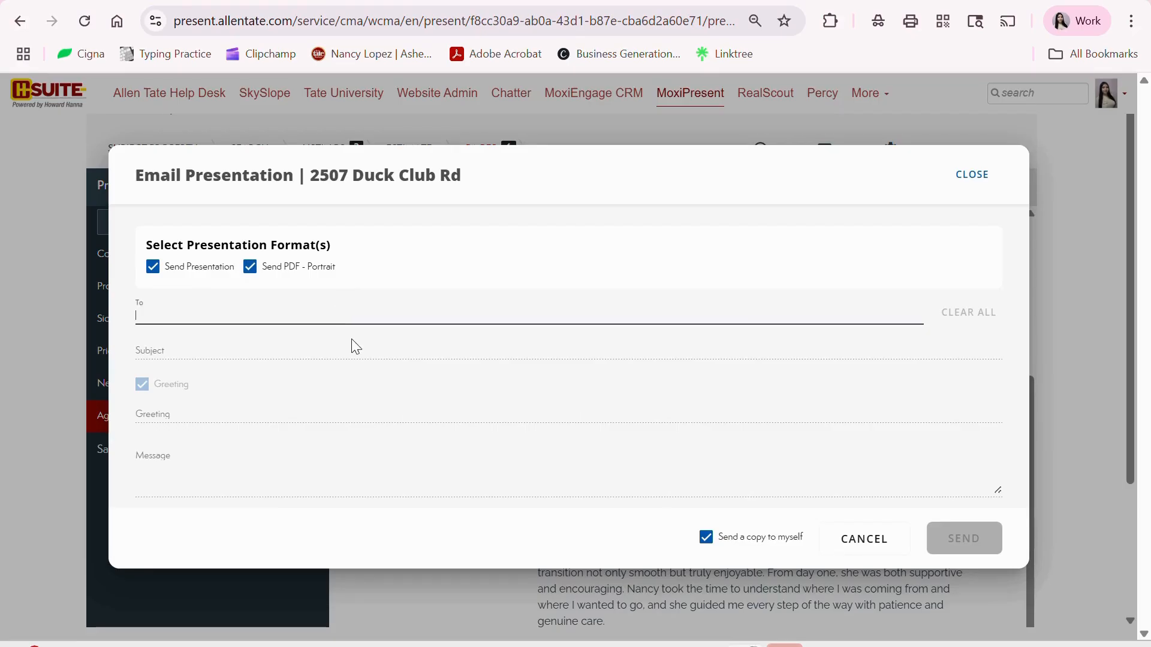
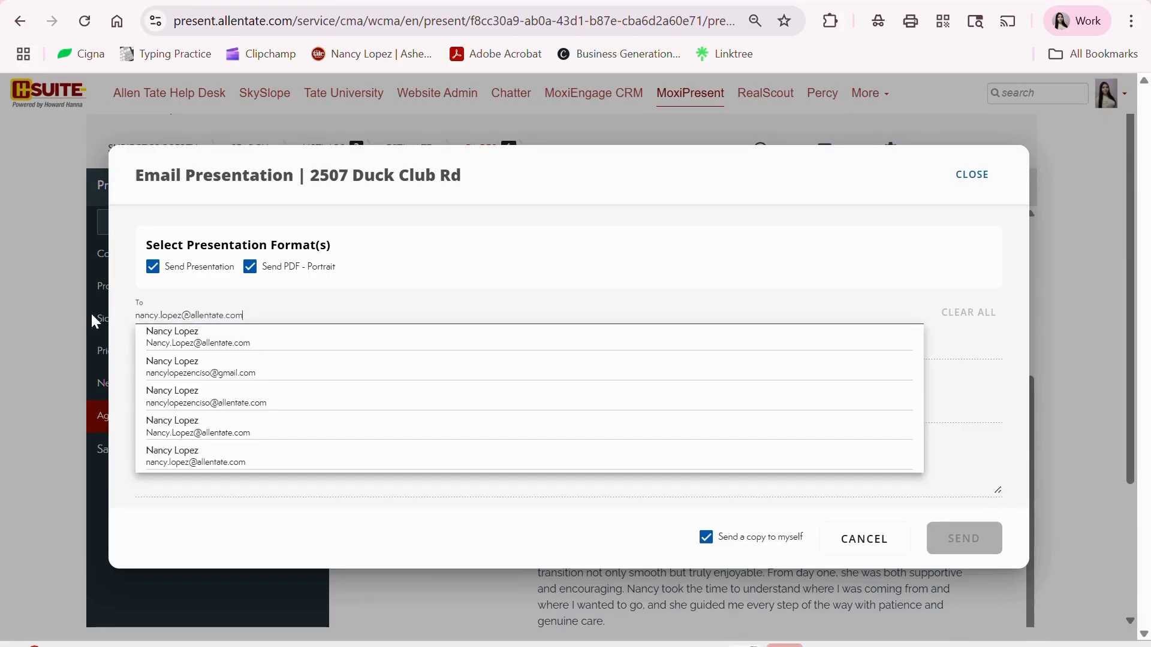
{"action": "left_click", "coordinate": [199, 336]}
- Enter the email subject 'Review my brokers price opinion'
{"action": "left_click", "coordinate": [480, 369]}
{"action": "type", "text": "Rev"}
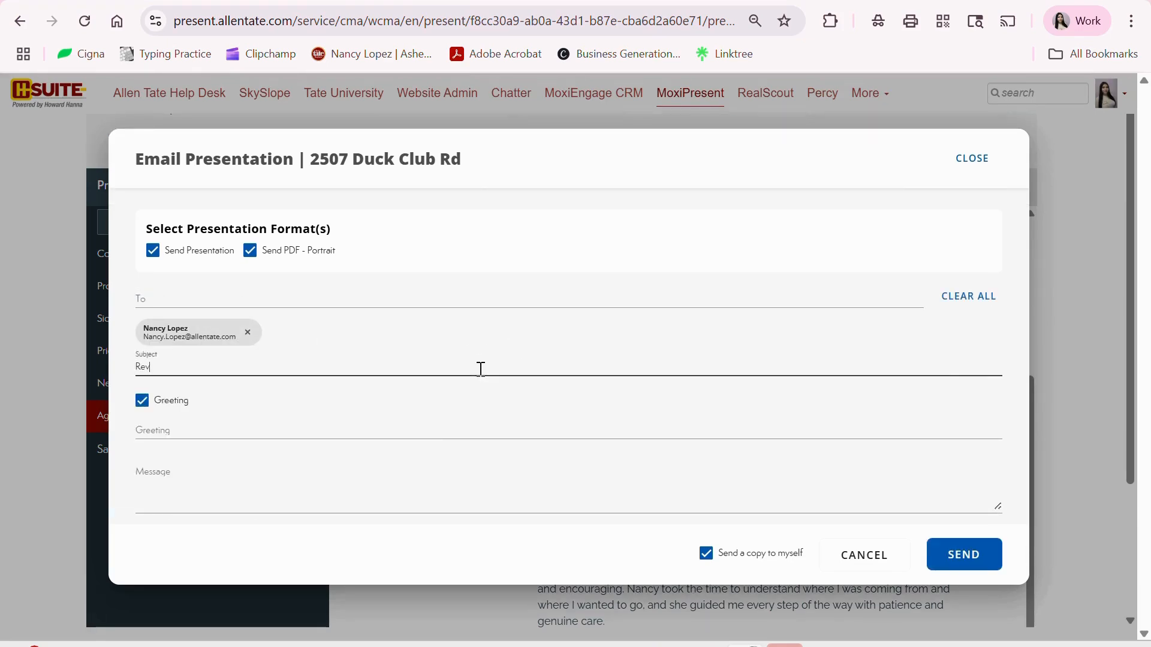
{"action": "type", "text": "iew my p"}
{"action": "key", "text": "BackSpace"}
{"action": "key", "text": "BackSpace"}
{"action": "type", "text": "brokers price opinion"}
- Send the presentation email and confirm the 'Presentation emailed.' notice
{"action": "left_click", "coordinate": [986, 565]}
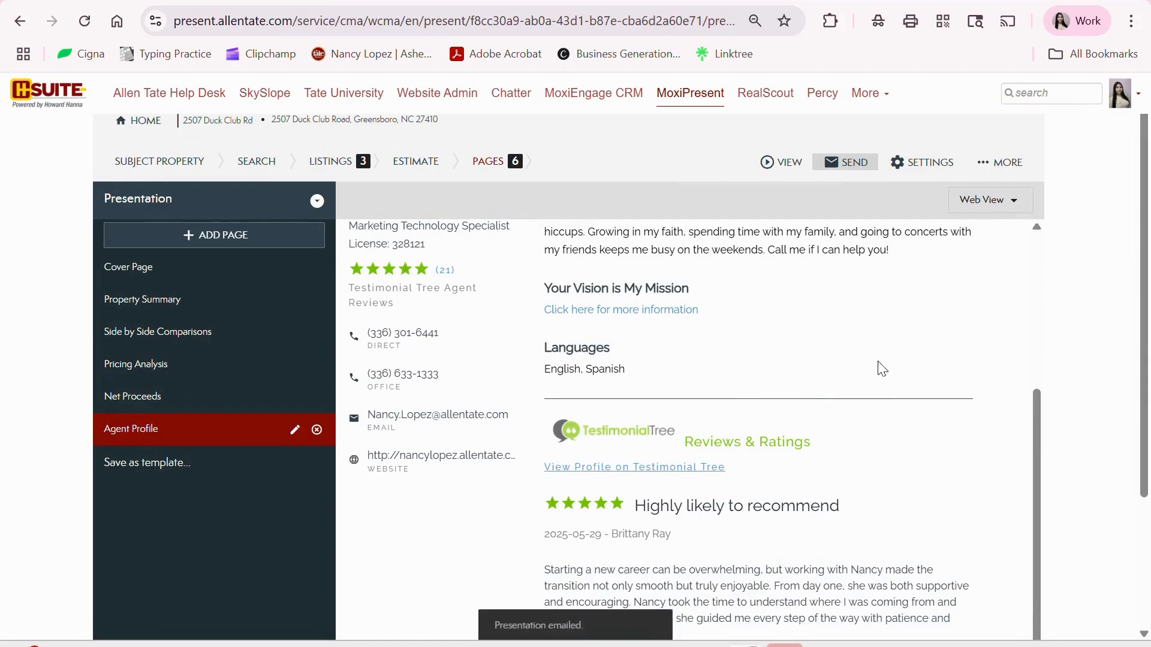
{"action": "scroll", "coordinate": [835, 419], "scroll_direction": "down", "scroll_amount": 4}
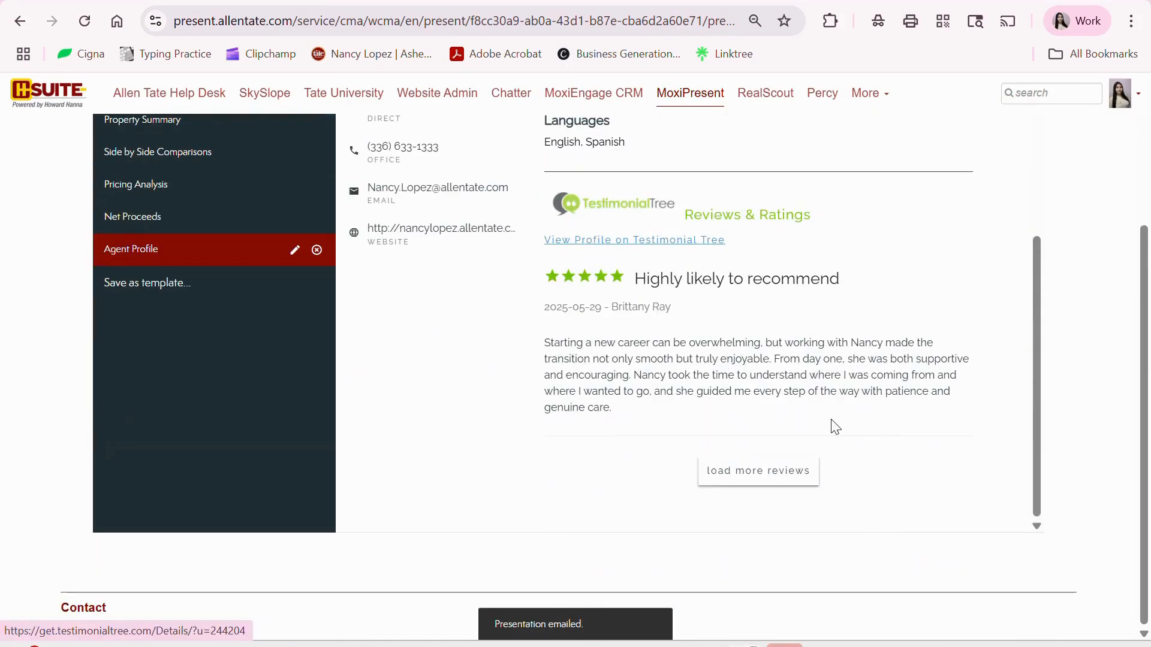
{"action": "scroll", "coordinate": [835, 428], "scroll_direction": "up", "scroll_amount": 3}
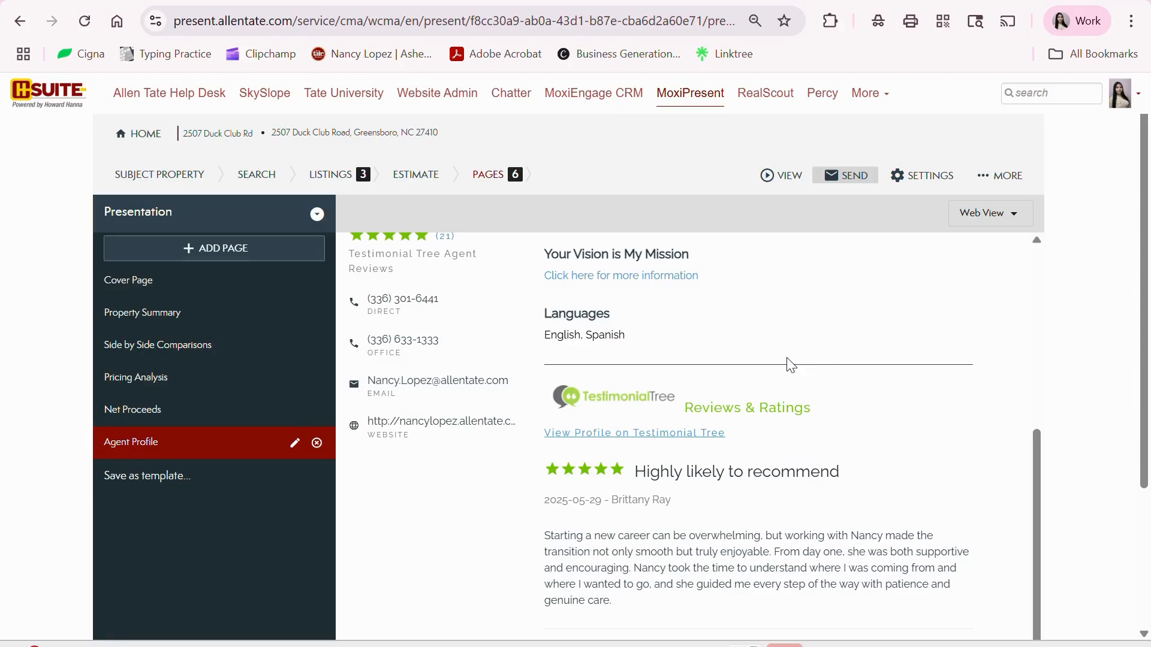
{"action": "scroll", "coordinate": [690, 258], "scroll_direction": "up", "scroll_amount": 5}
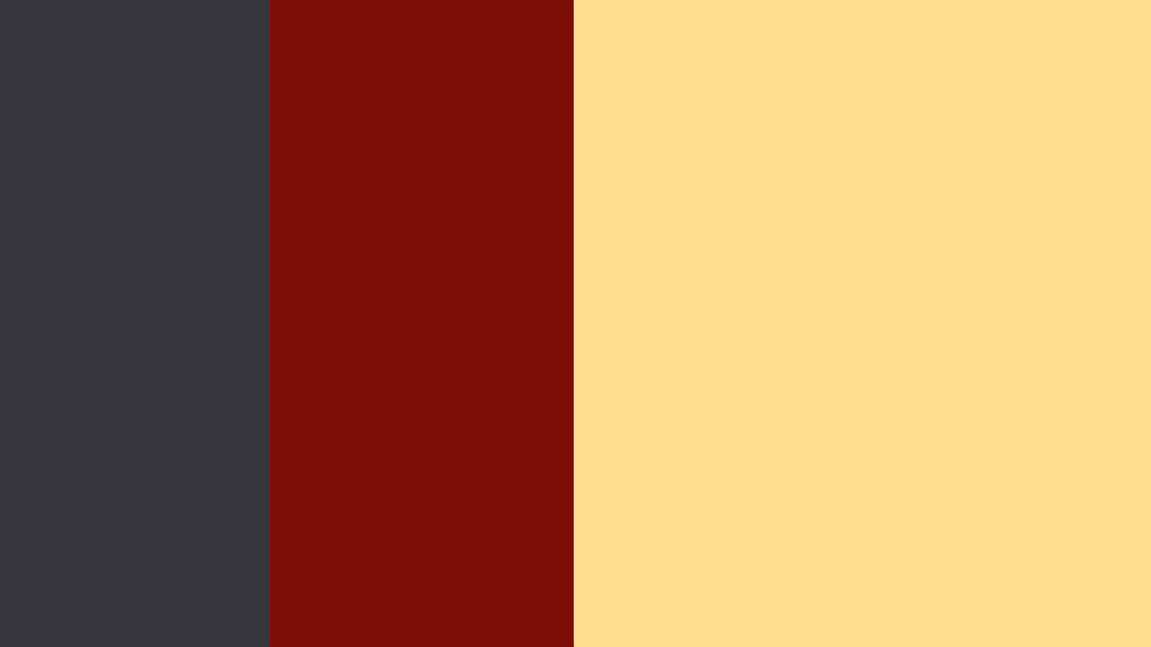